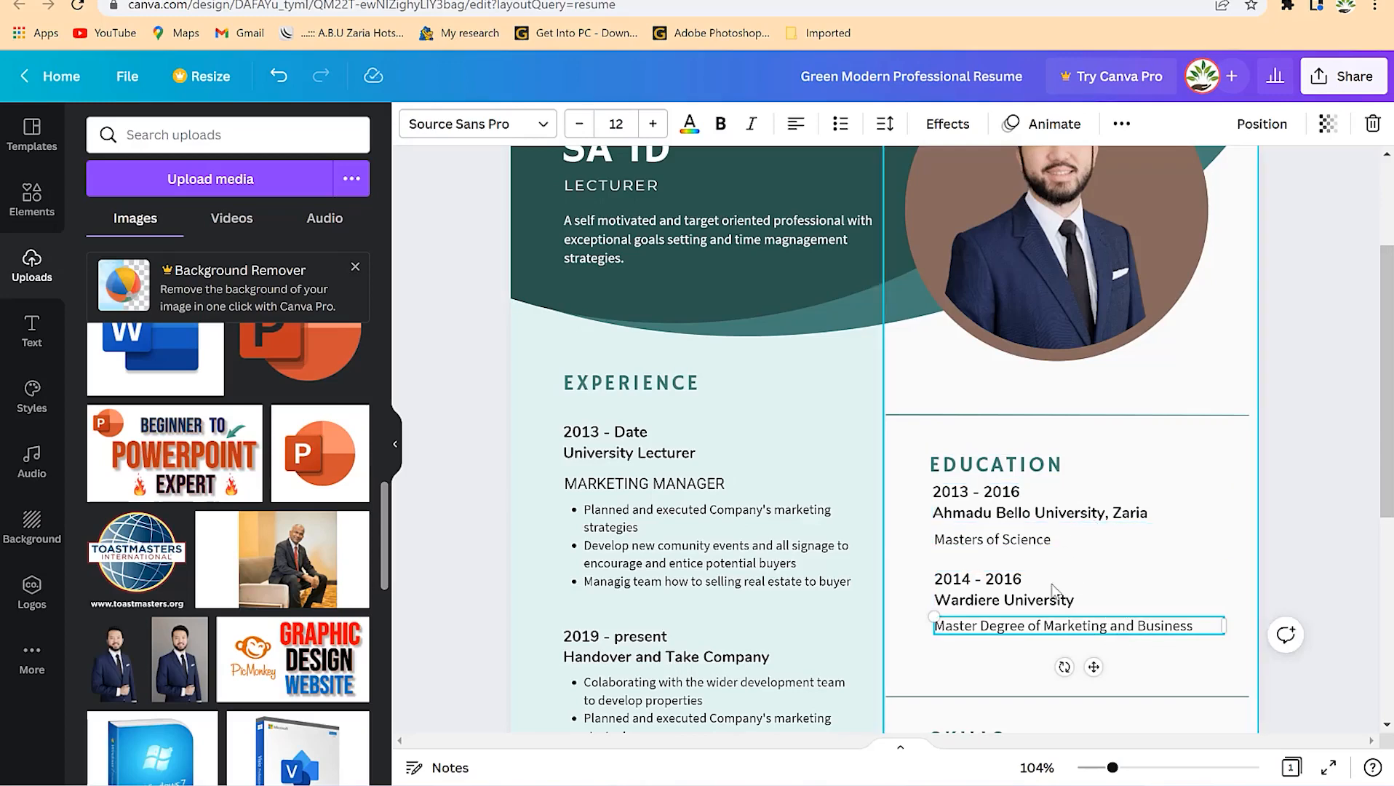
# - Set the Good communication progress bar in the Skills section to 96%
pyautogui.scroll(-3, 1091, 617)
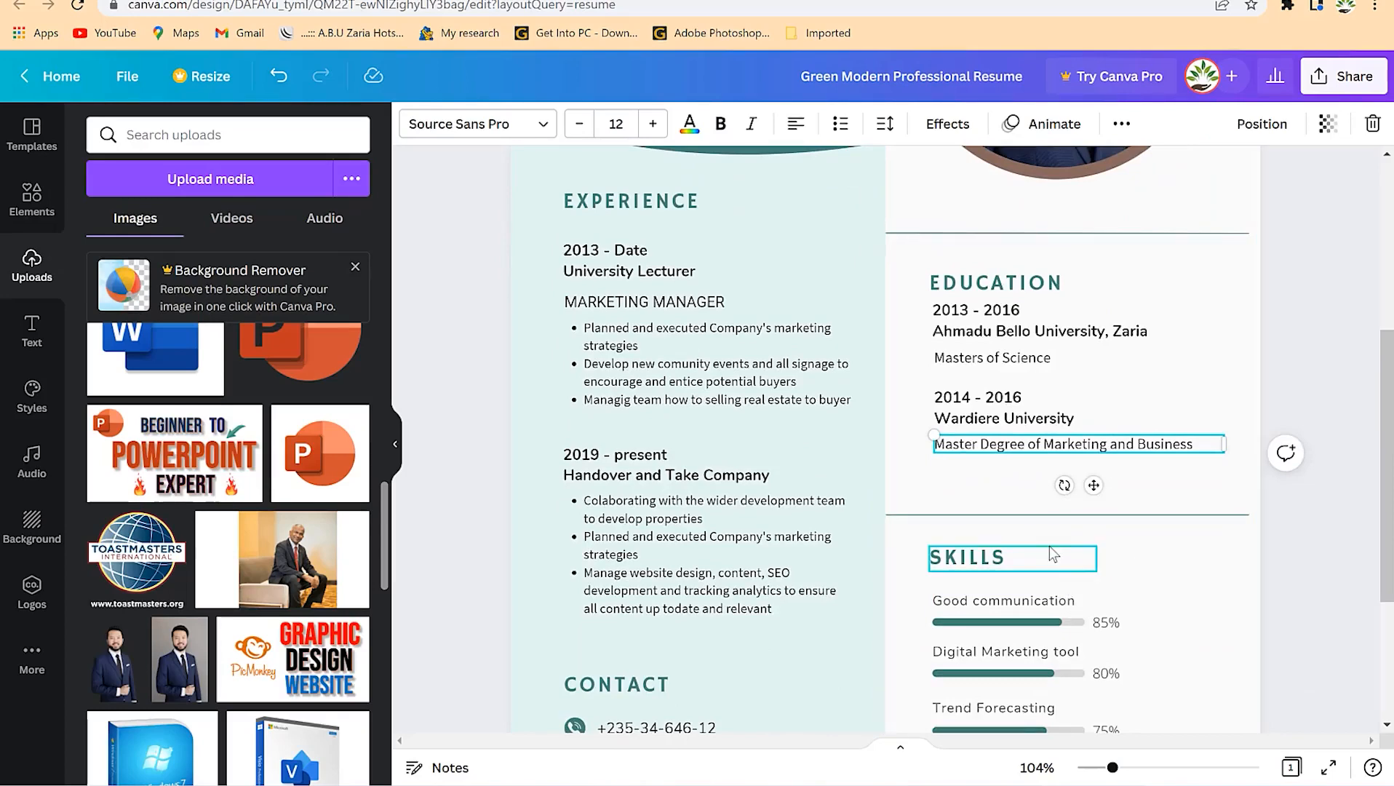
pyautogui.scroll(-3, 1007, 561)
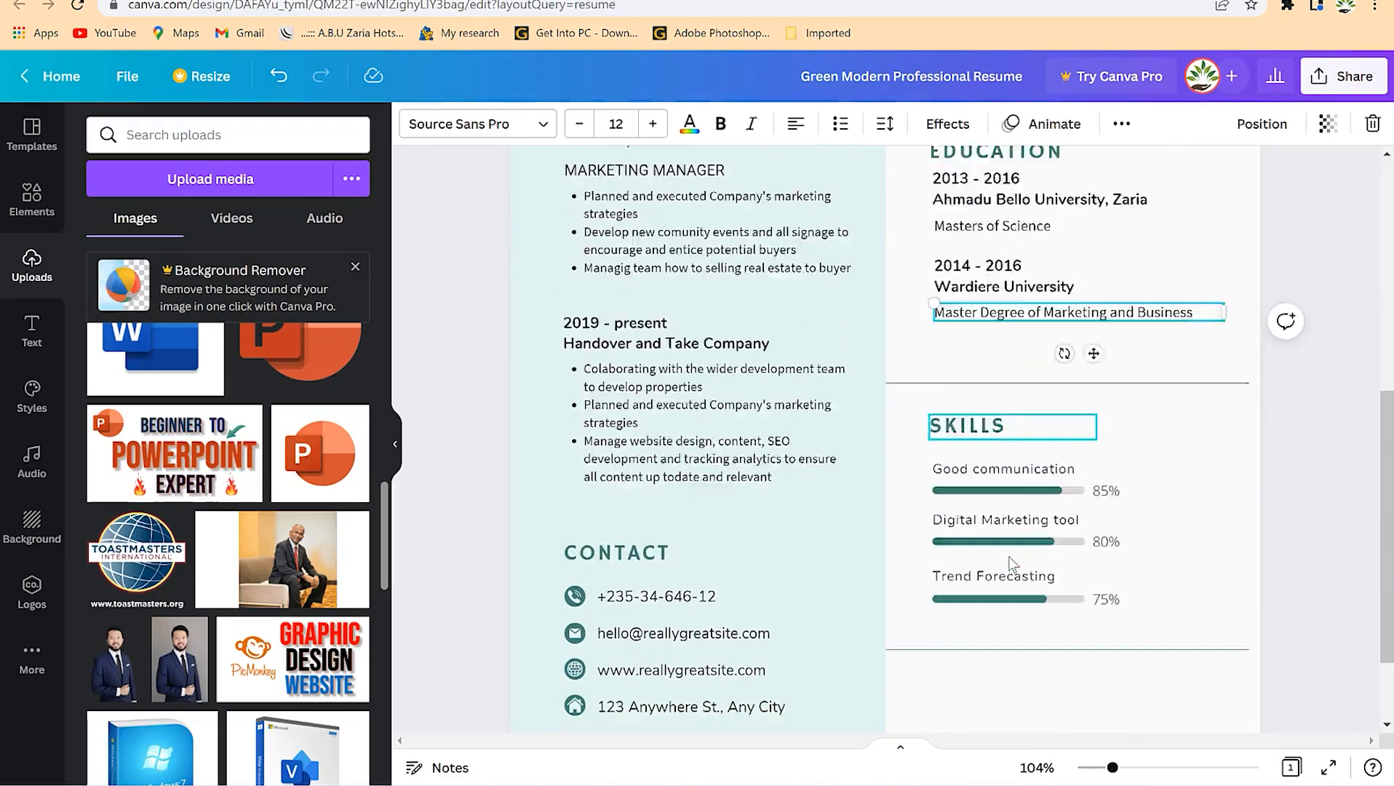
pyautogui.click(993, 379)
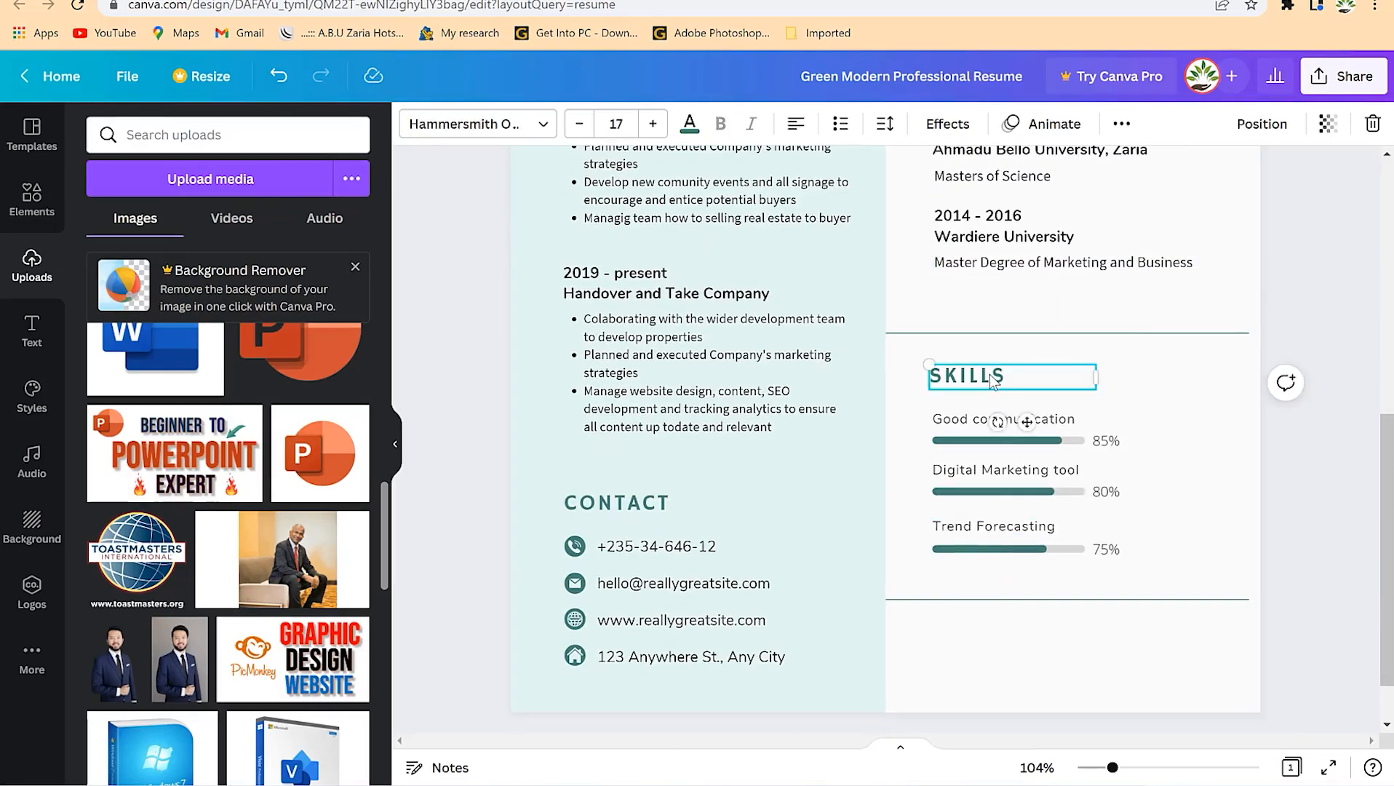
pyautogui.click(1289, 212)
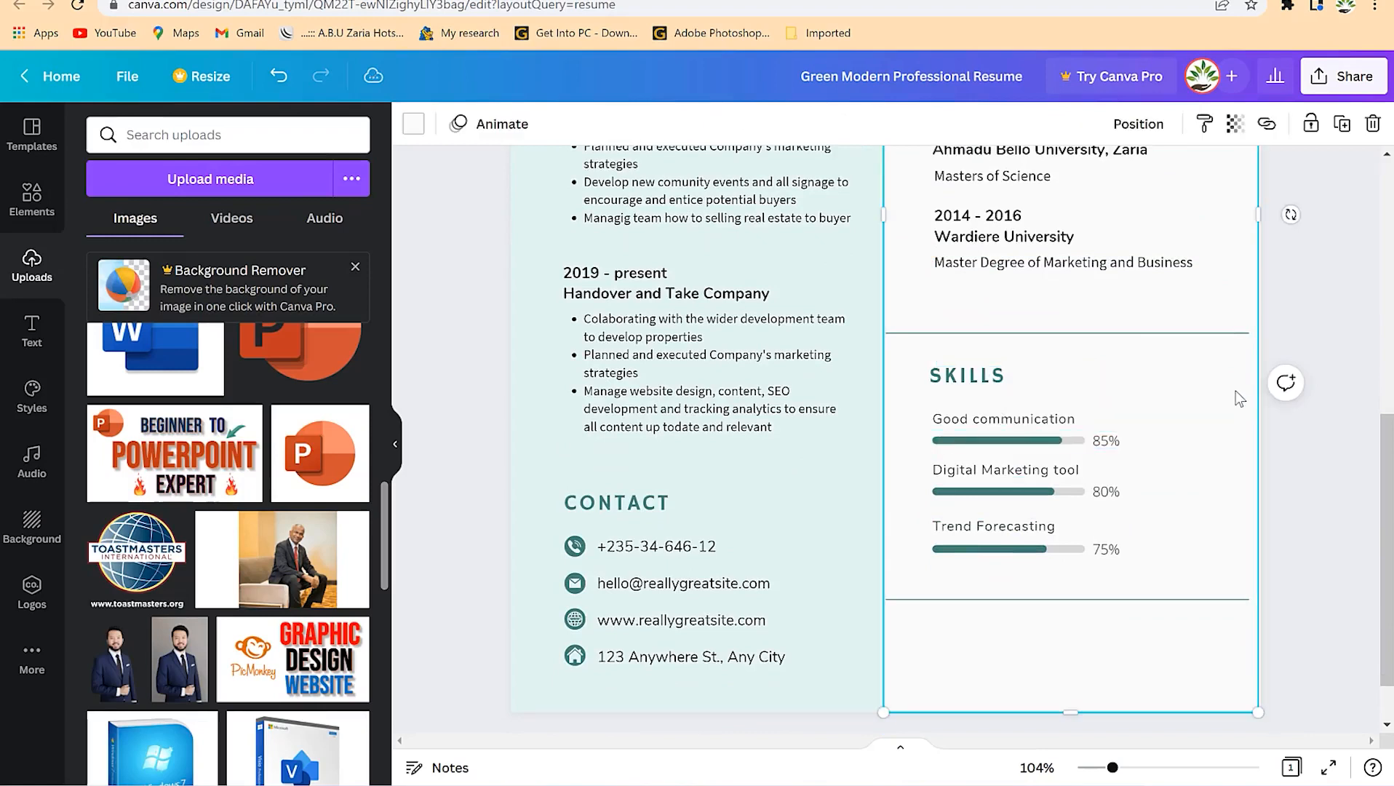
pyautogui.click(1056, 441)
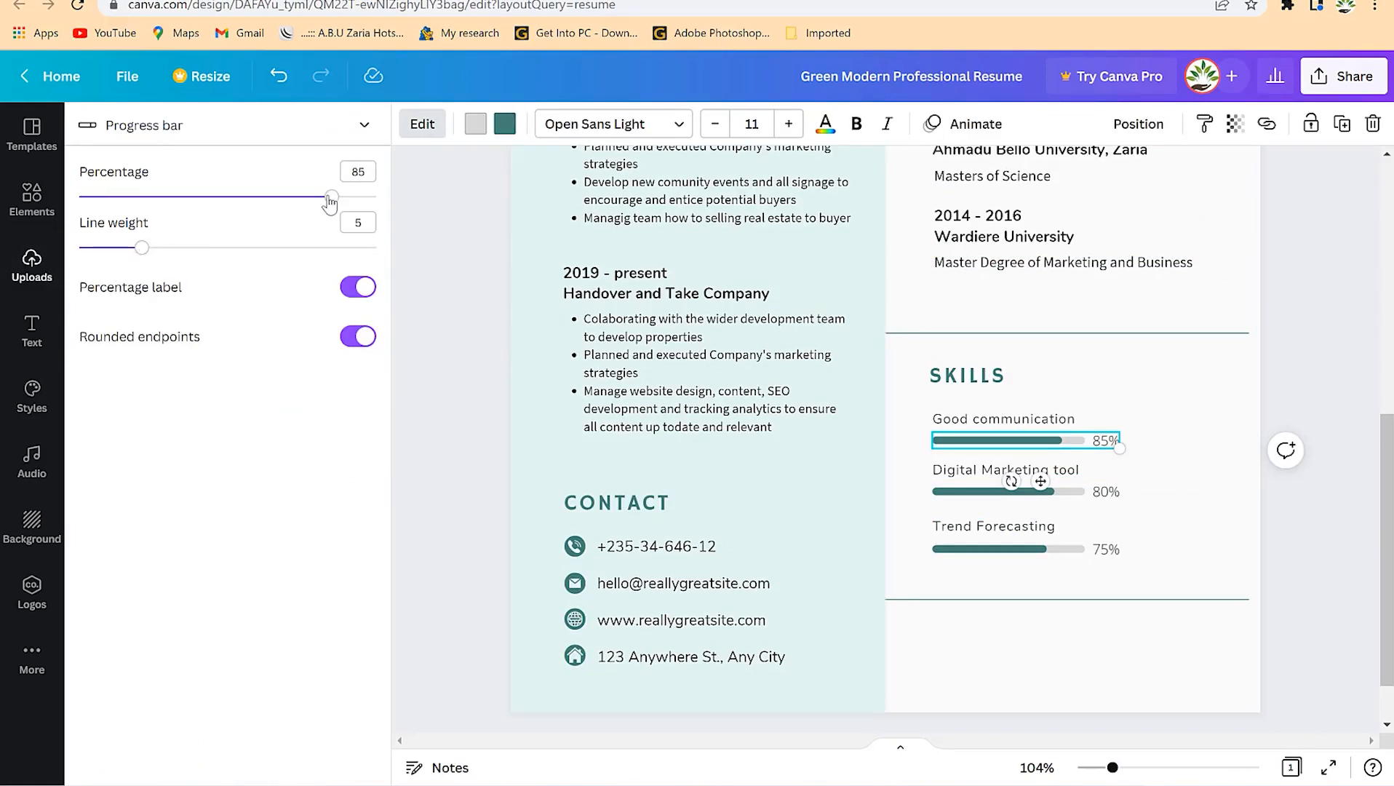
pyautogui.moveTo(320, 197)
pyautogui.mouseDown()
pyautogui.moveTo(255, 196)
pyautogui.moveTo(342, 197)
pyautogui.mouseUp()
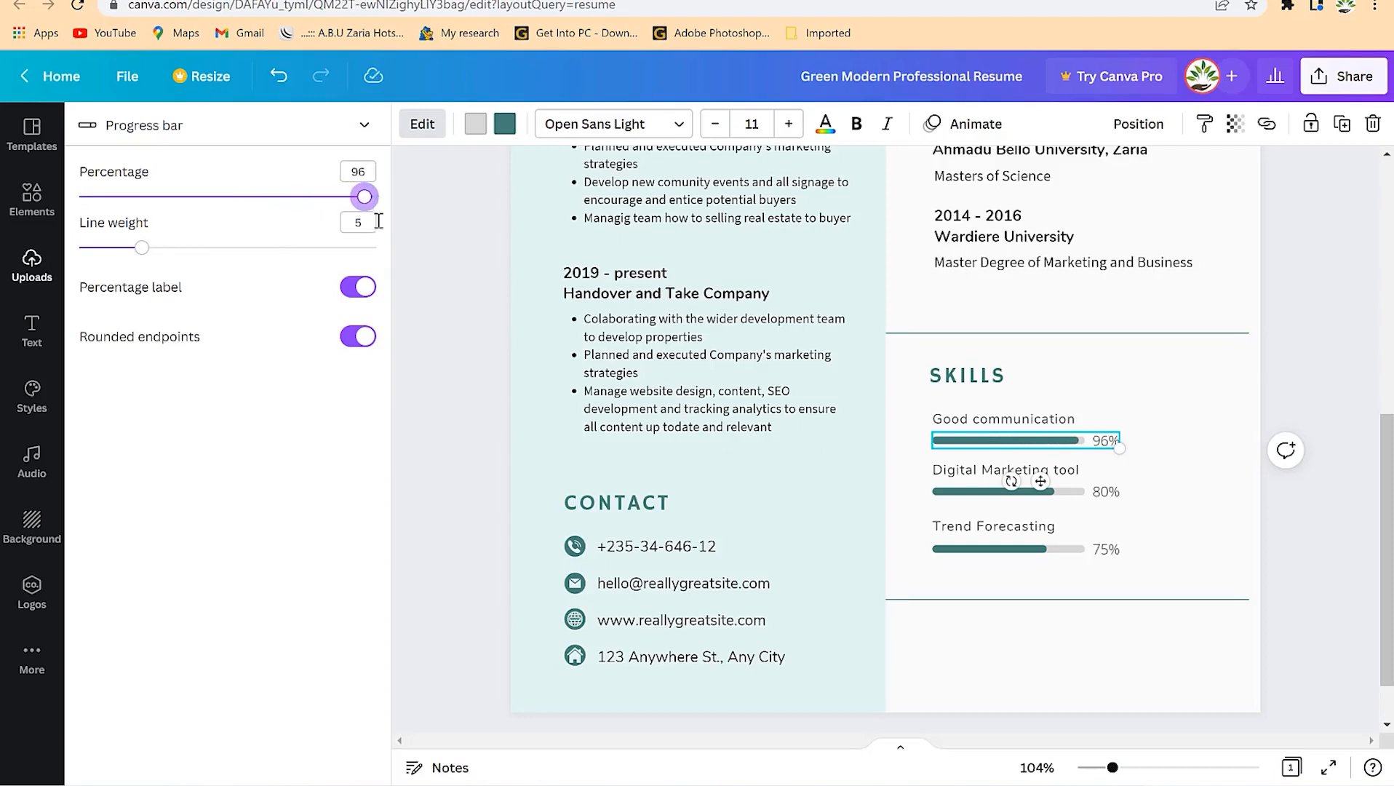
# - Set the Digital Marketing tool progress bar to 92% and the Trend Forecasting bar to 80%
pyautogui.click(970, 489)
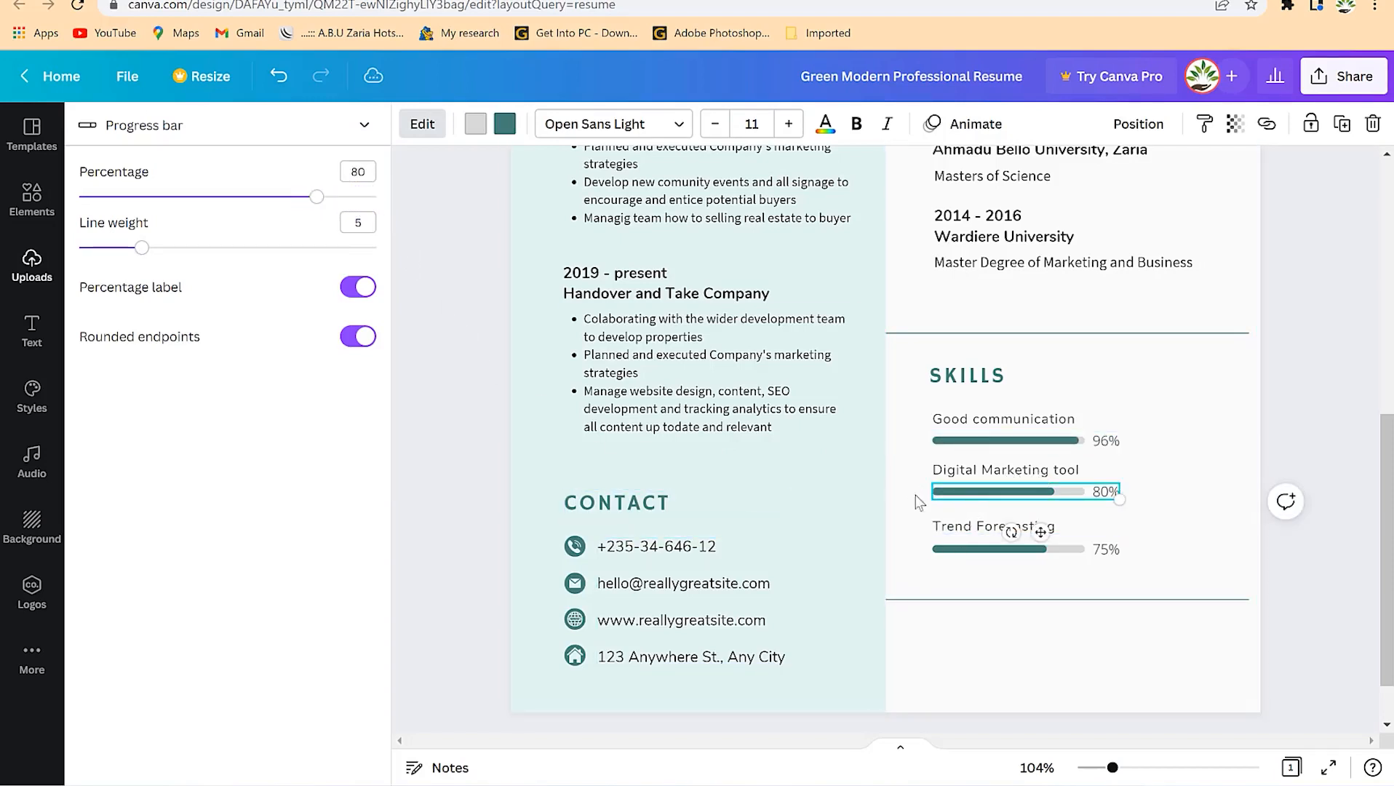
pyautogui.moveTo(236, 211); pyautogui.dragTo(355, 232)
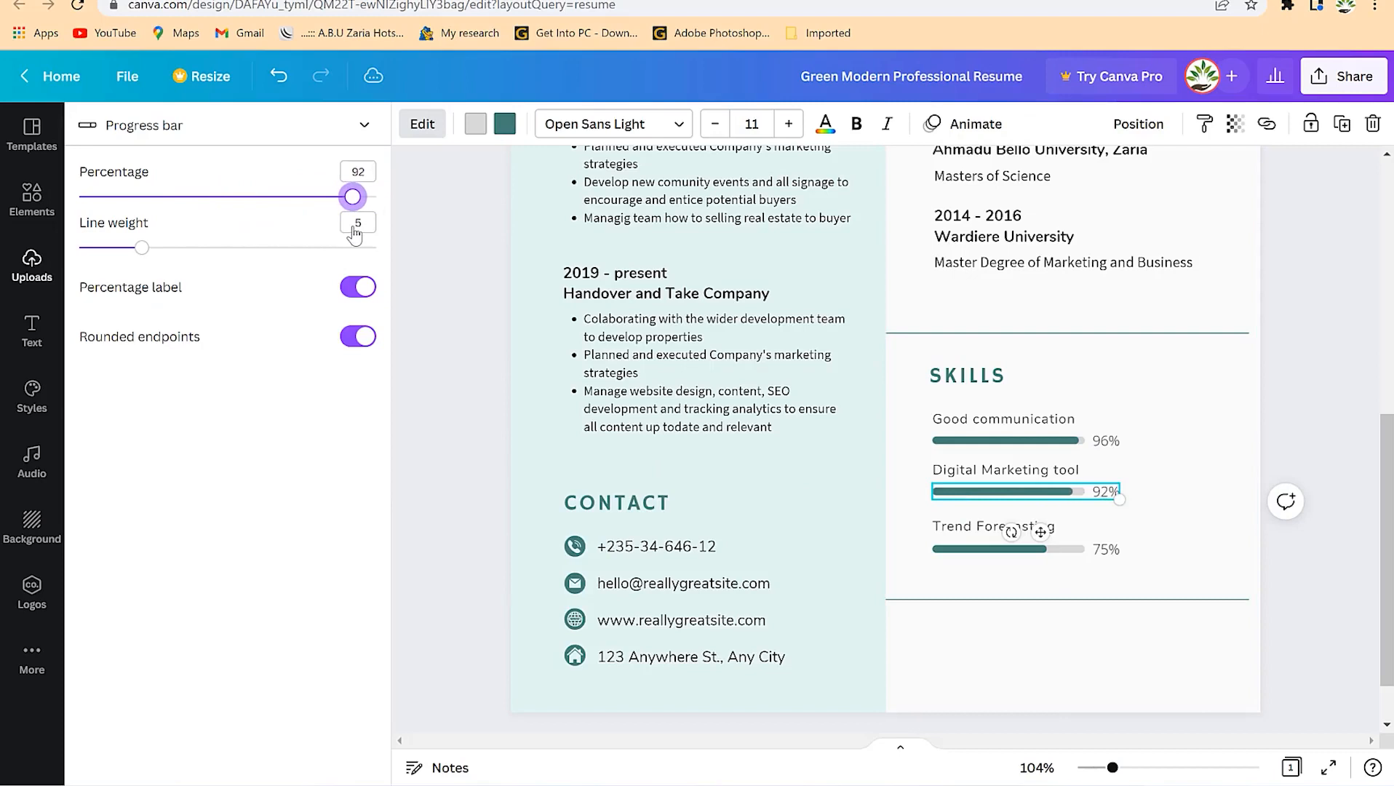
pyautogui.click(990, 549)
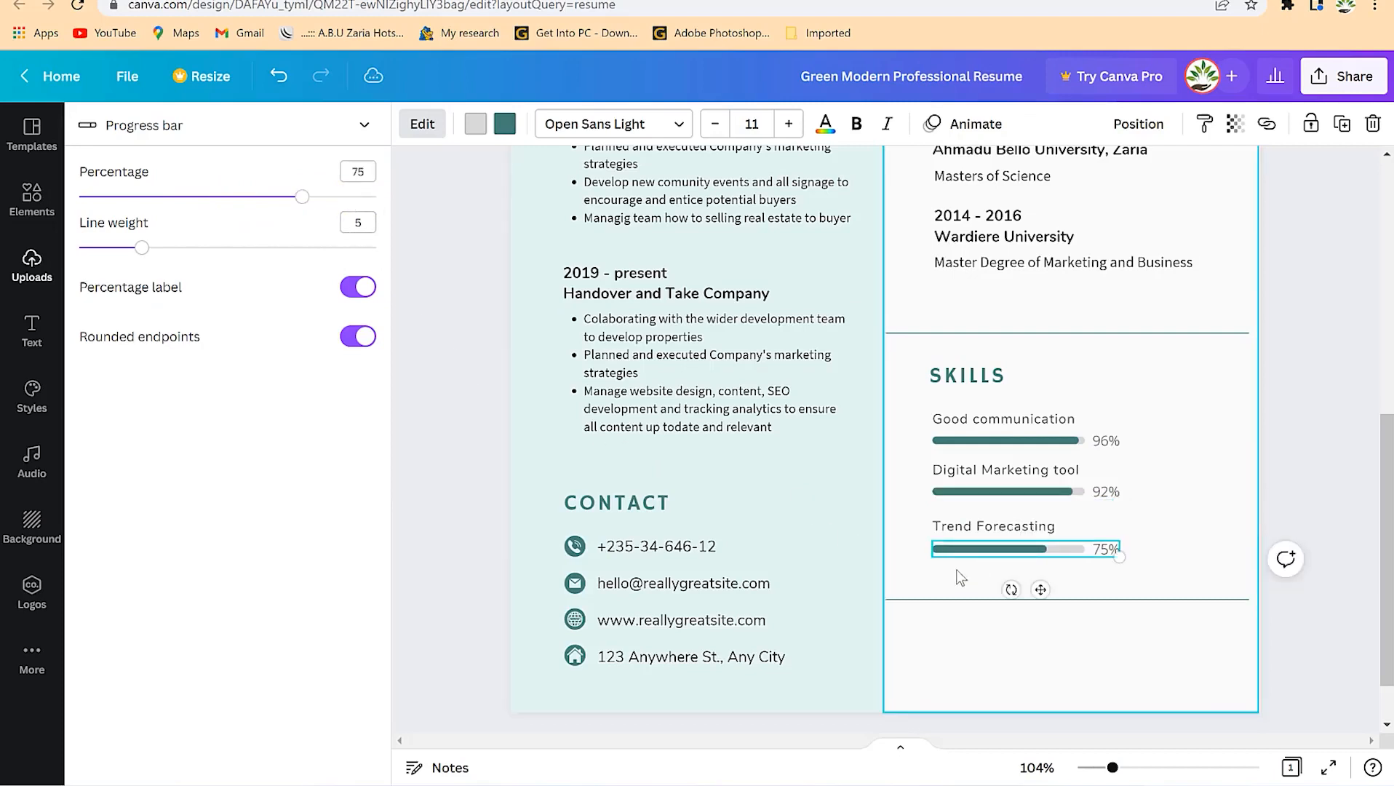
pyautogui.moveTo(302, 196); pyautogui.dragTo(317, 254)
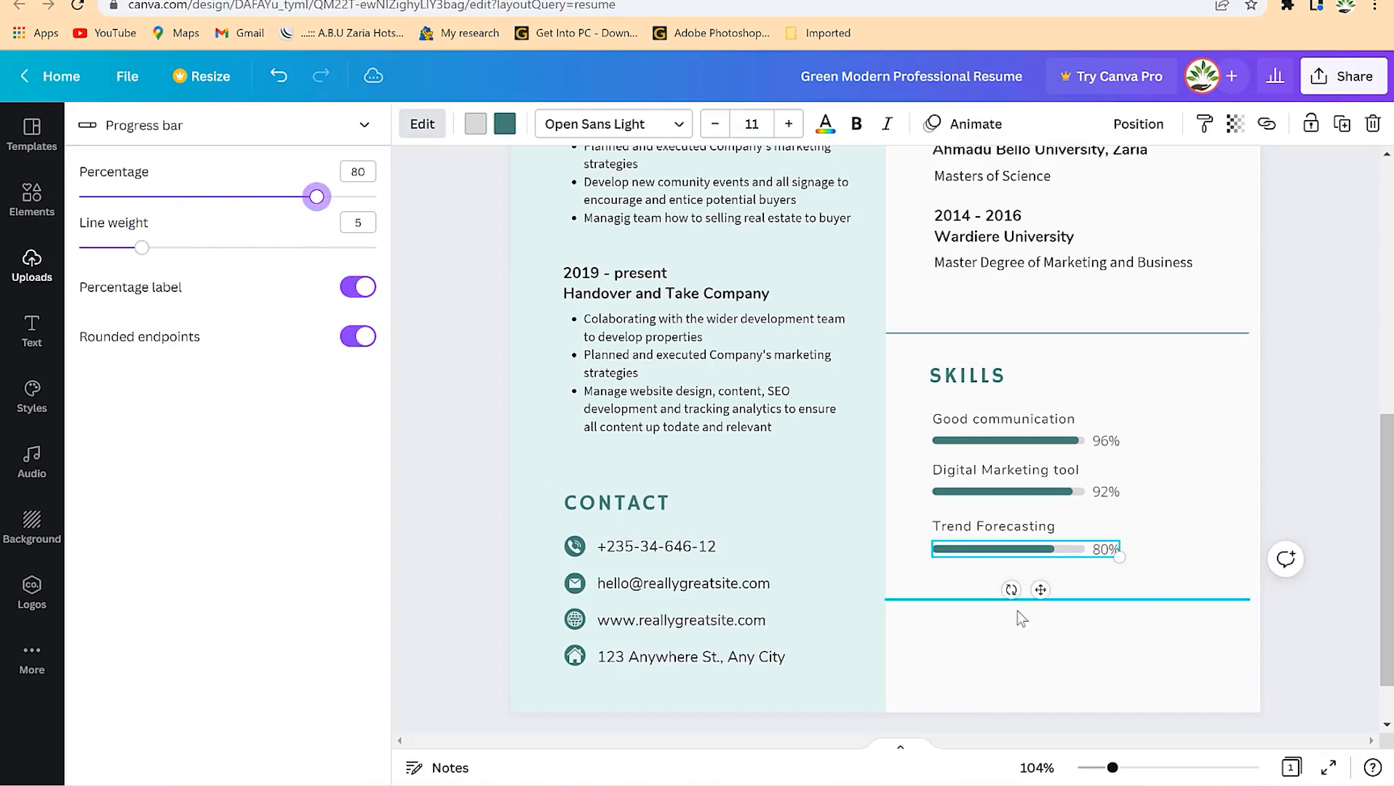
# - Duplicate the Trend Forecasting label together with its progress bar and place the copy directly below the original
pyautogui.click(1183, 606)
pyautogui.click(1047, 527)
pyautogui.click(1052, 550)
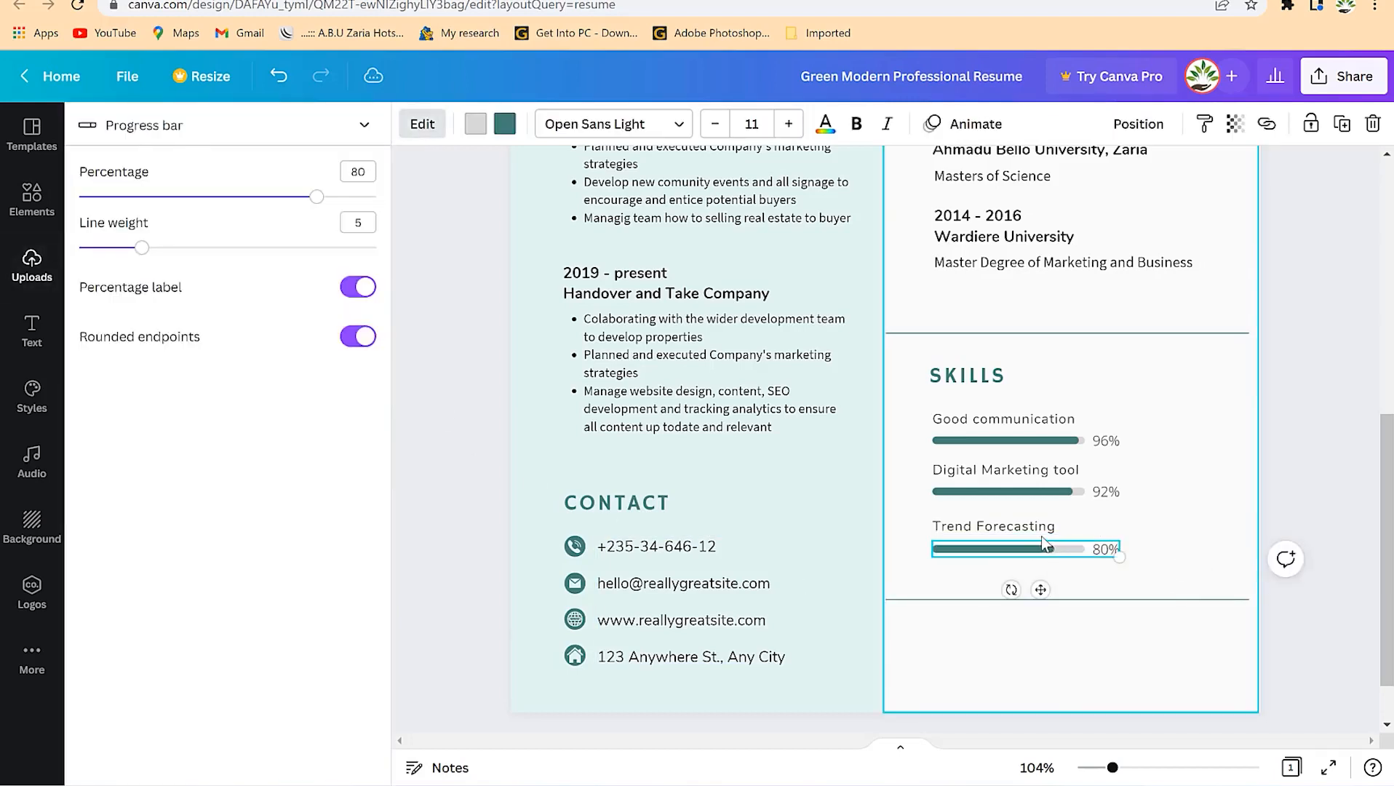
pyautogui.keyDown('shift'); pyautogui.click(1036, 528); pyautogui.keyUp('shift')
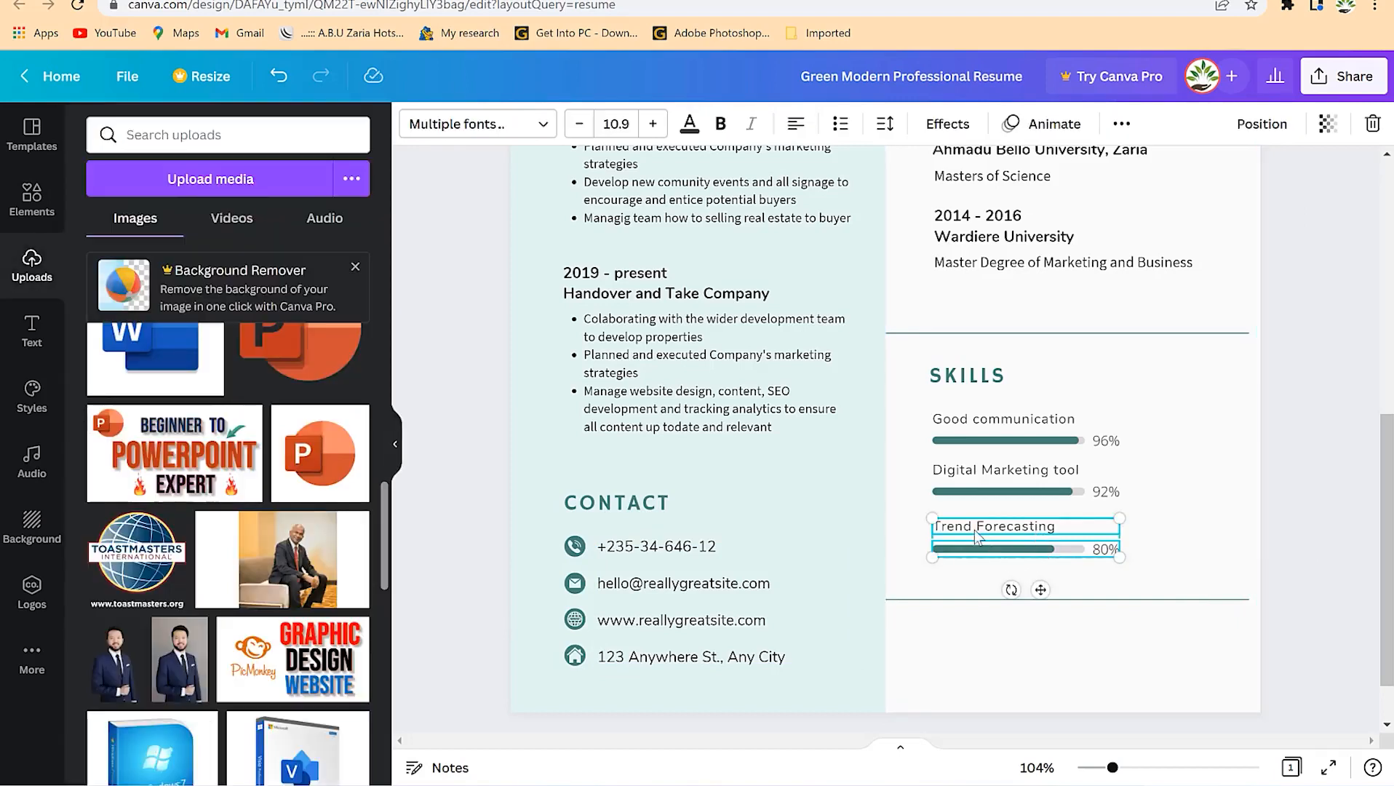
pyautogui.hotkey('ctrl', 'd')
pyautogui.moveTo(1004, 570); pyautogui.dragTo(982, 593)
pyautogui.click(1062, 657)
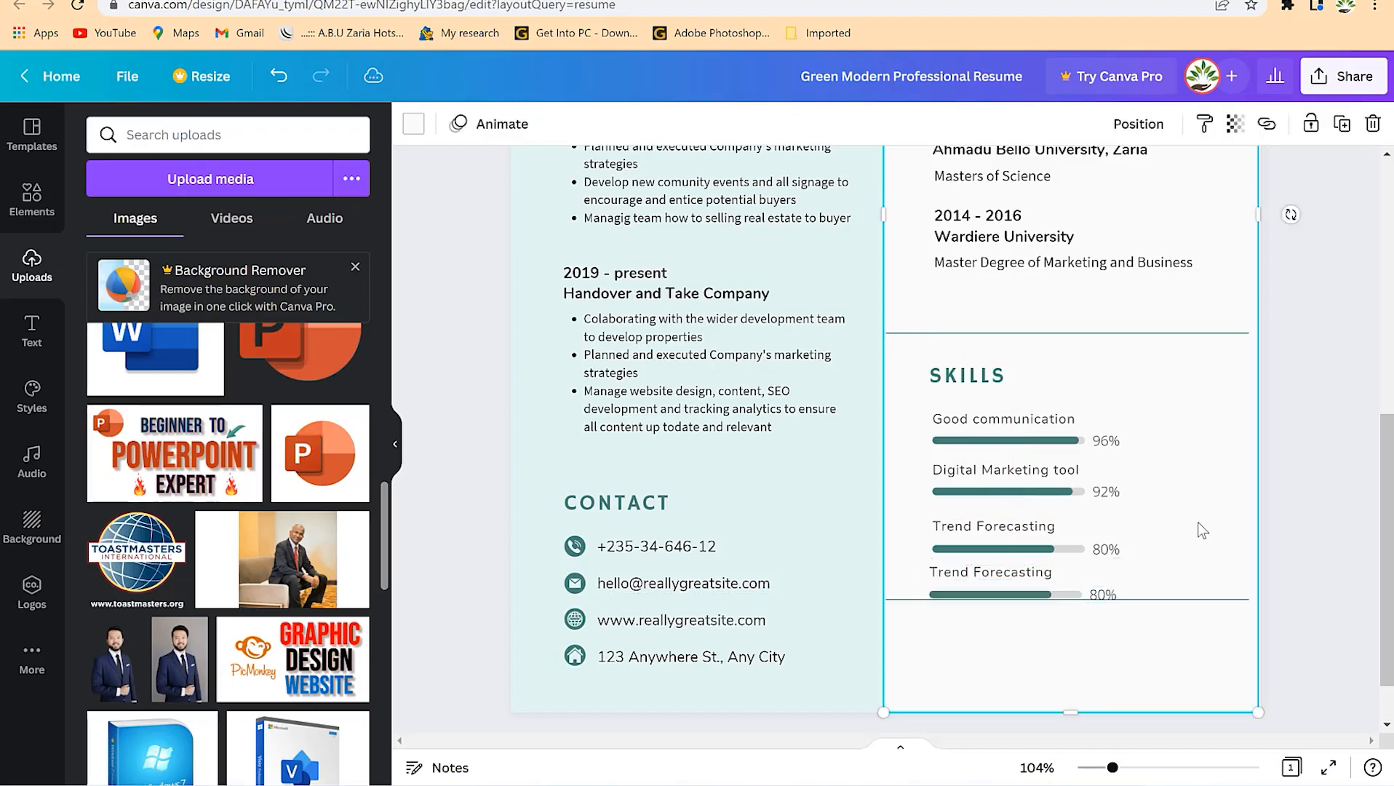
# - Move the divider line under the Skills section down so it clears the duplicated skill entry
pyautogui.click(1155, 602)
pyautogui.hotkey('shift', 'Down')
pyautogui.hotkey('shift', 'Down')
pyautogui.hotkey('shift', 'Down')
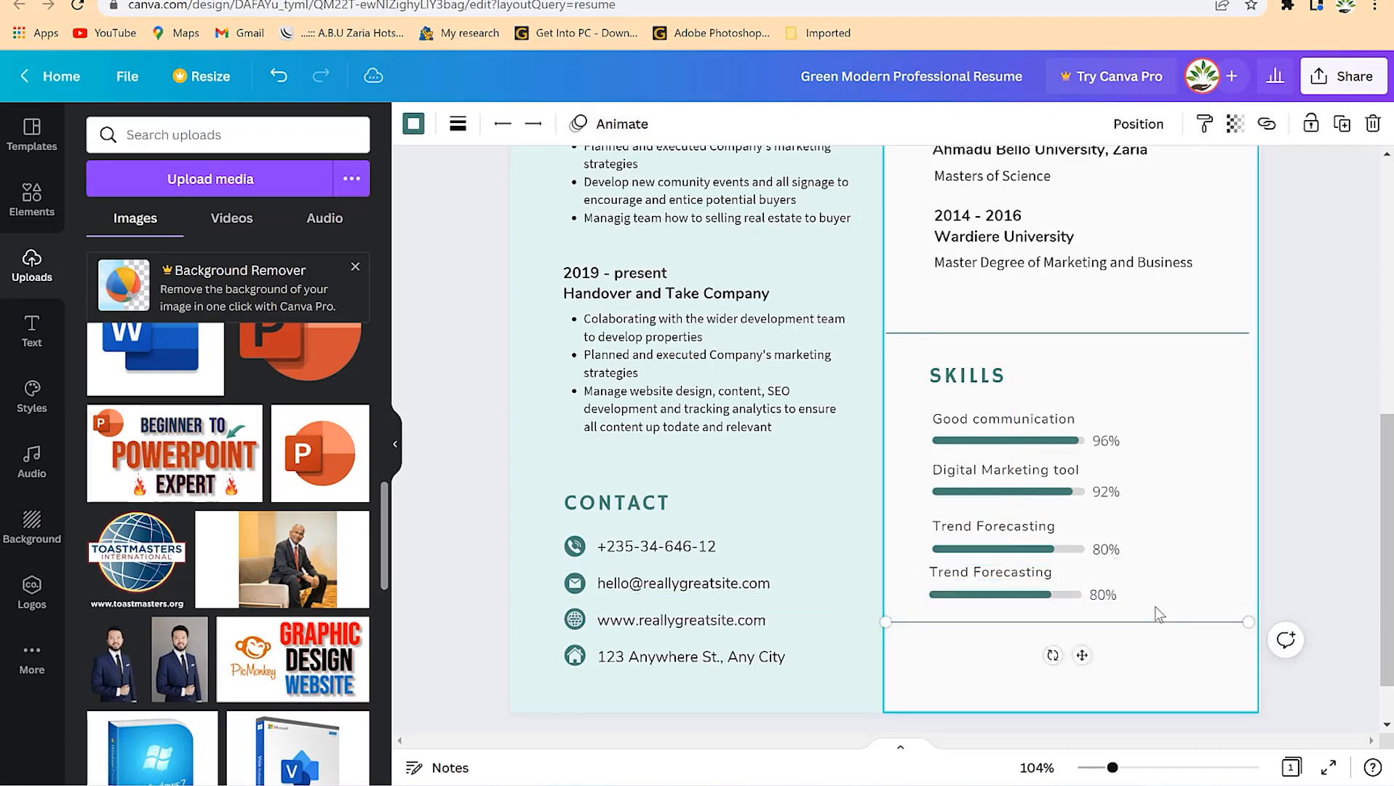
# - Replace the text of the duplicated skill label with "Listening abilities"
pyautogui.click(1033, 575)
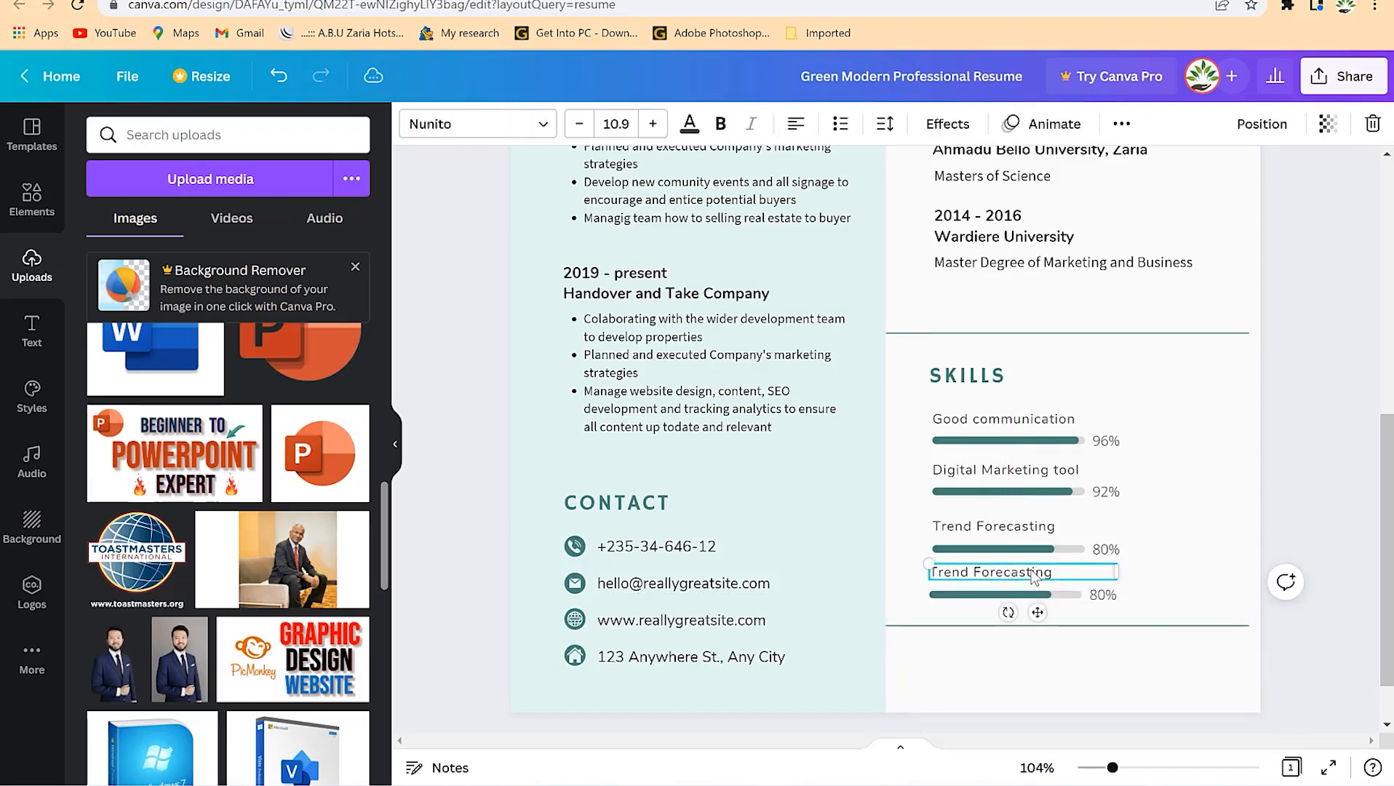
pyautogui.click(1032, 571)
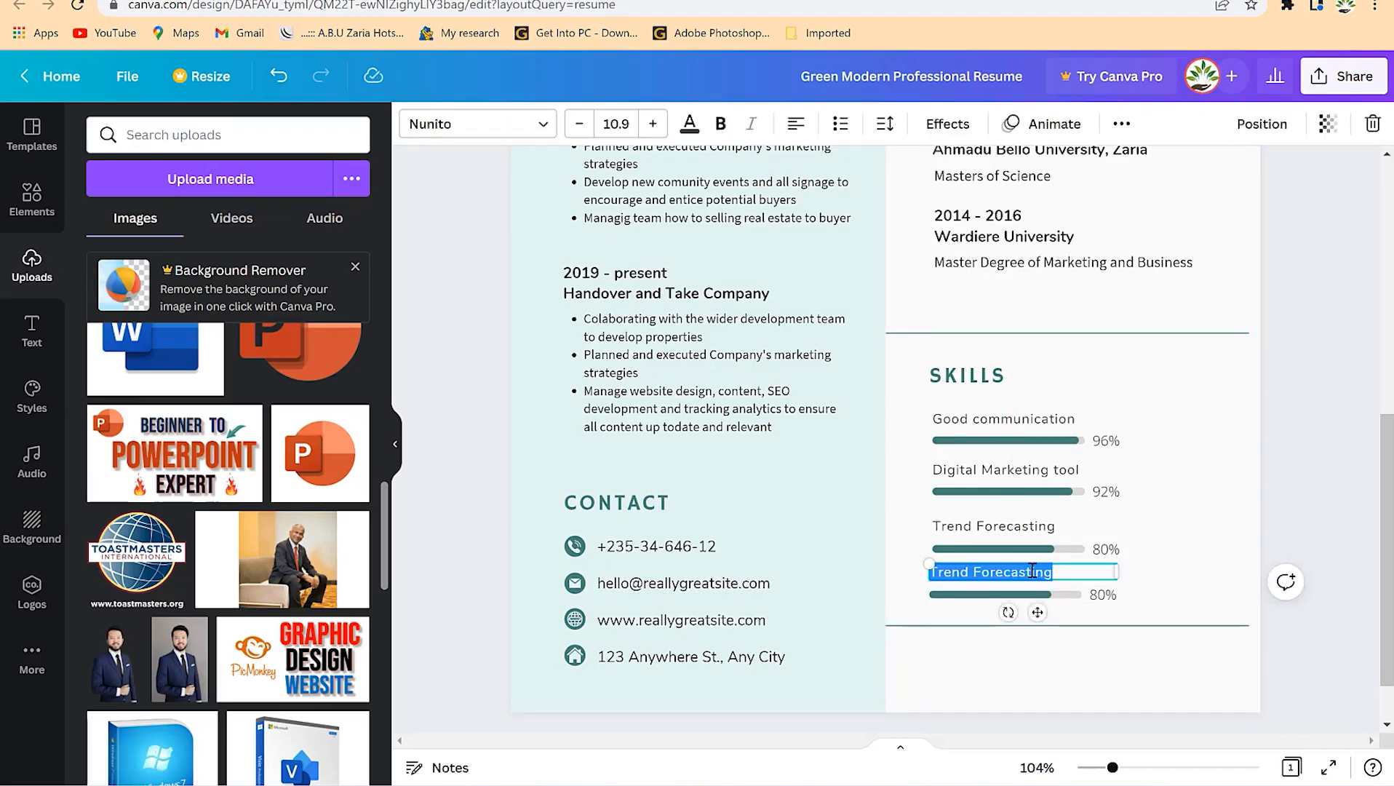
pyautogui.press('BackSpace')
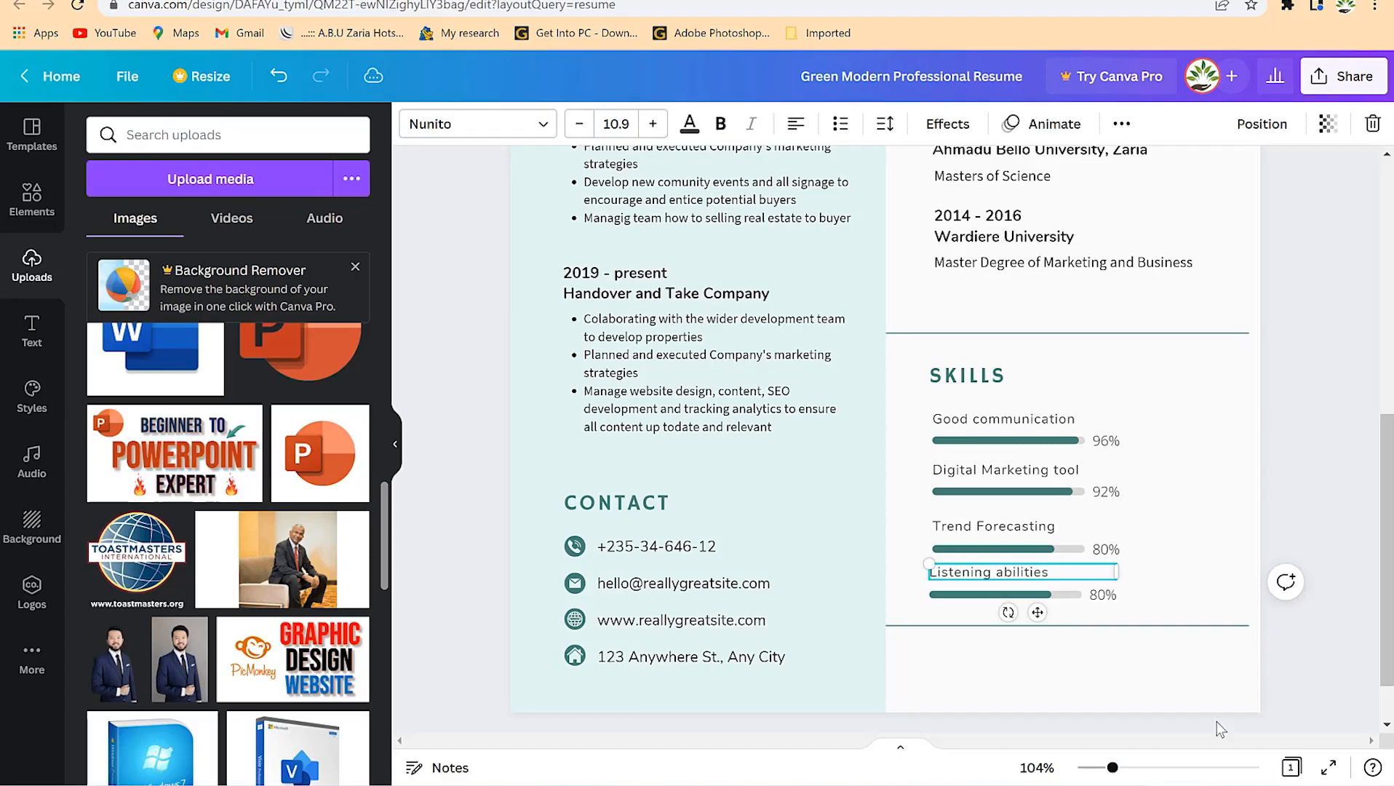
# - Set the Listening abilities progress bar to 44%
pyautogui.click(1102, 600)
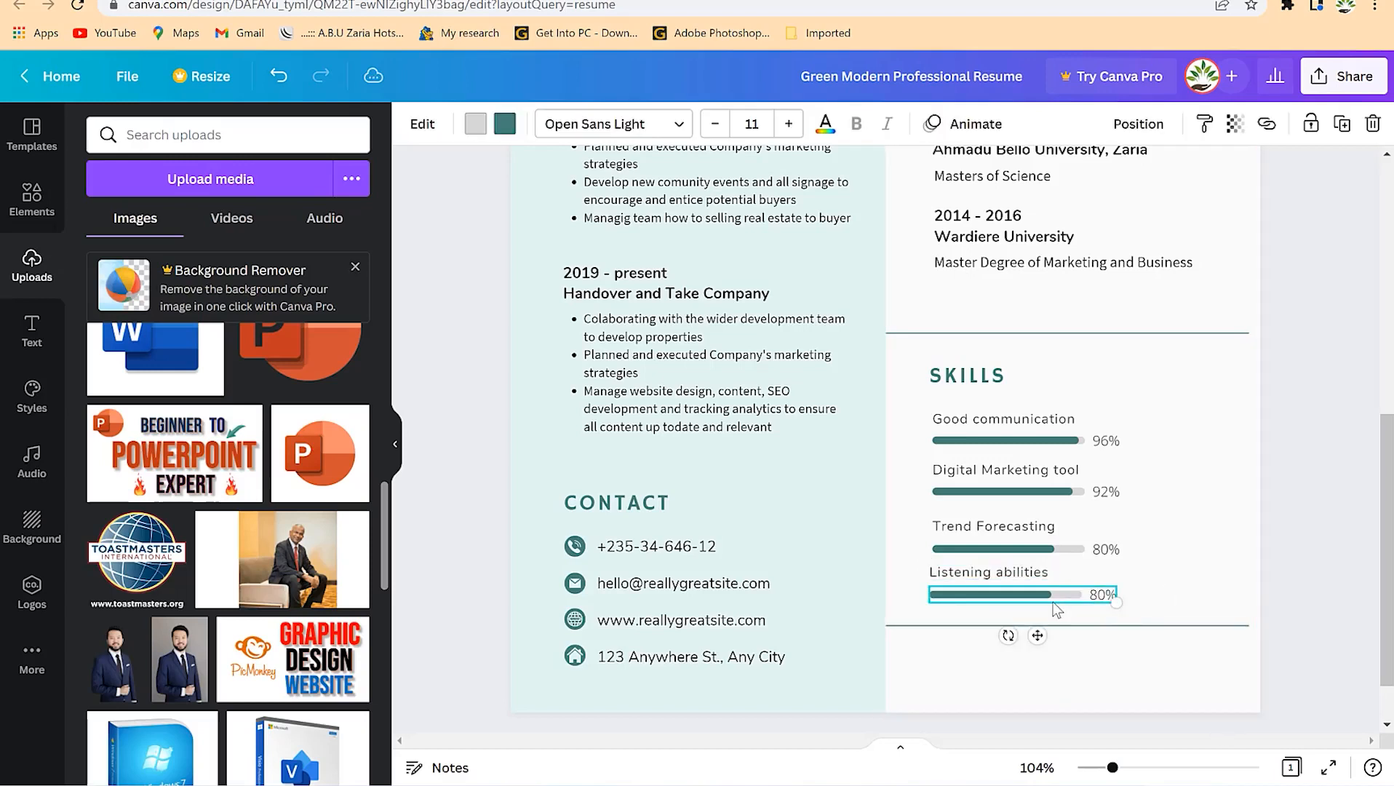
pyautogui.doubleClick(1048, 594)
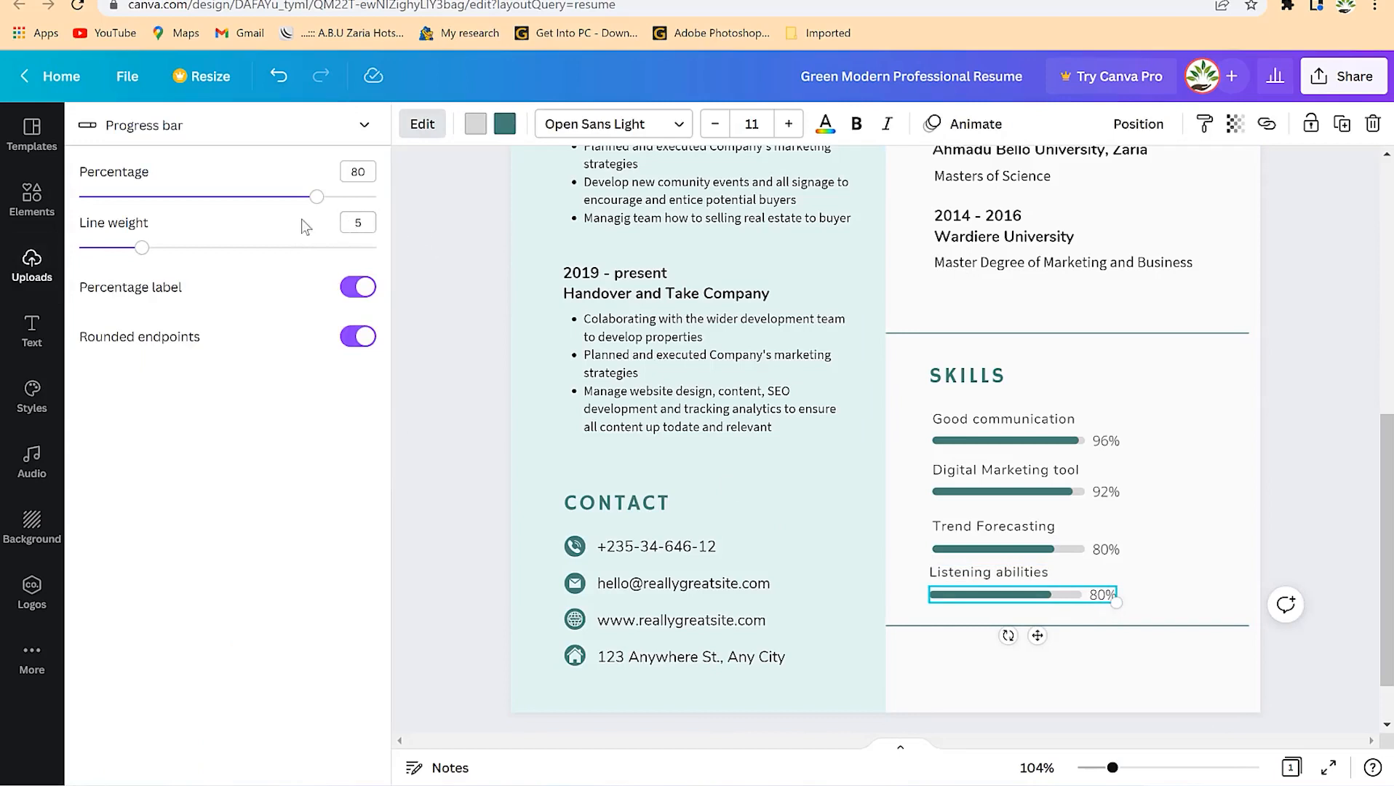
pyautogui.moveTo(317, 196); pyautogui.dragTo(211, 197)
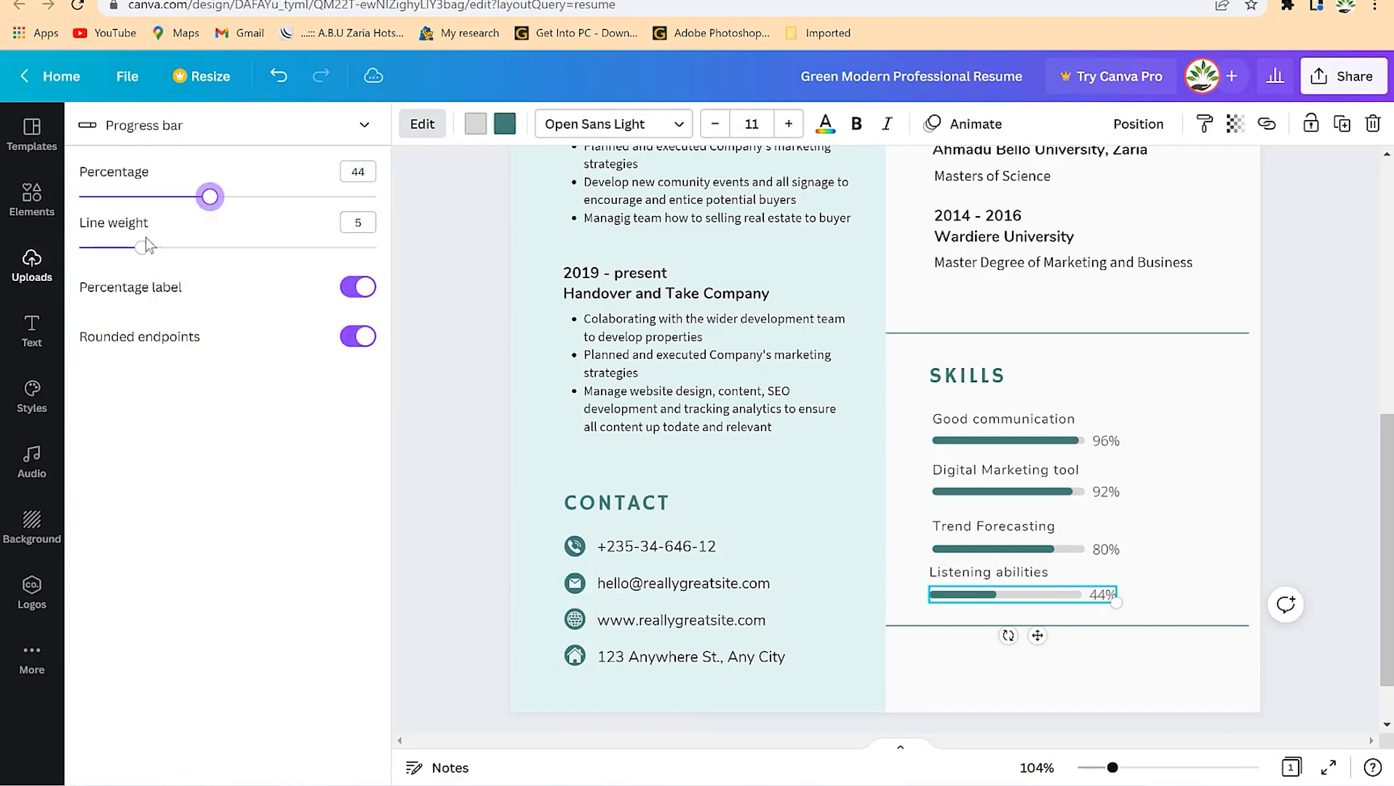
# - Try a line weight of 7 on the Listening abilities progress bar, compare it with the bar above, and restore it to 5
pyautogui.moveTo(142, 251)
pyautogui.mouseDown()
pyautogui.moveTo(217, 247)
pyautogui.moveTo(156, 246)
pyautogui.mouseUp()
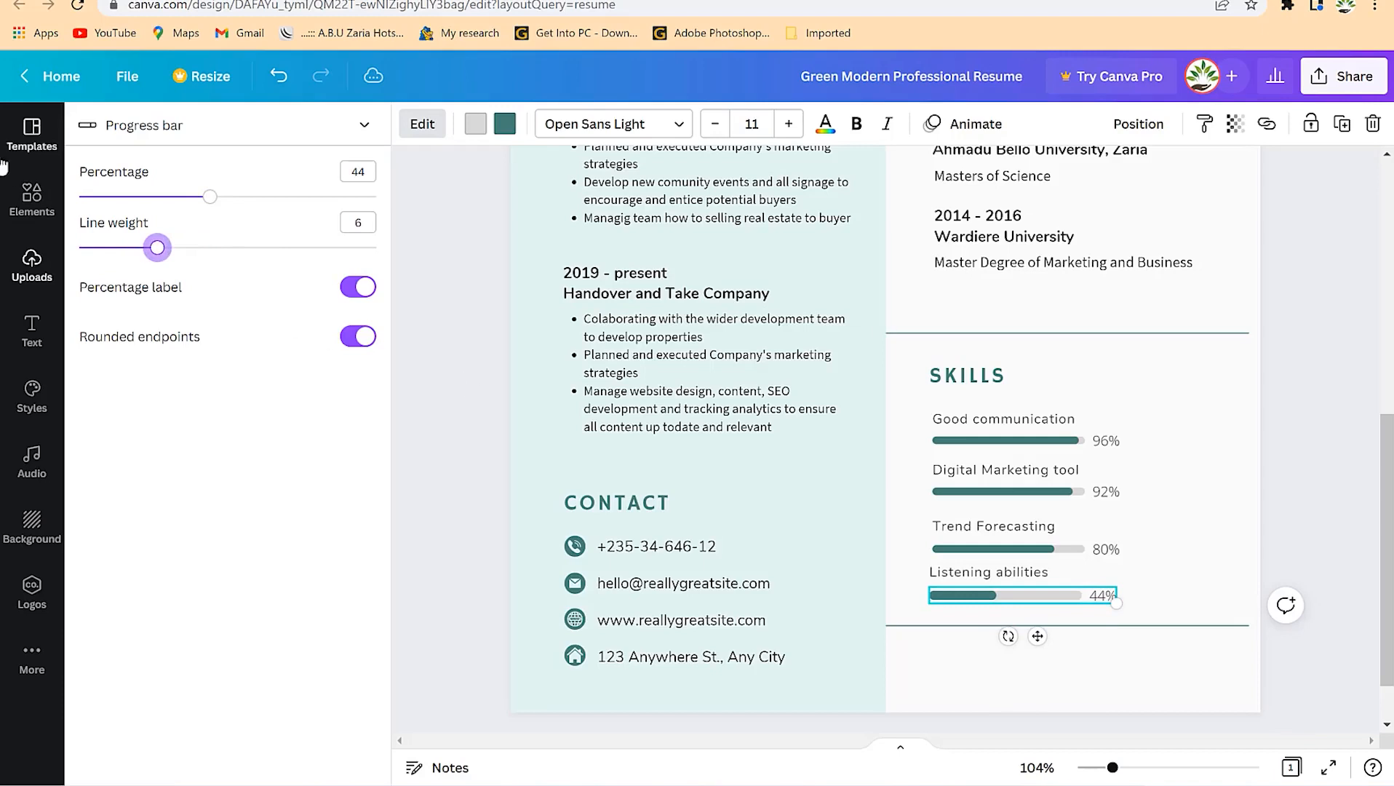
pyautogui.moveTo(155, 250)
pyautogui.mouseDown()
pyautogui.moveTo(346, 244)
pyautogui.moveTo(280, 273)
pyautogui.moveTo(342, 270)
pyautogui.moveTo(171, 264)
pyautogui.mouseUp()
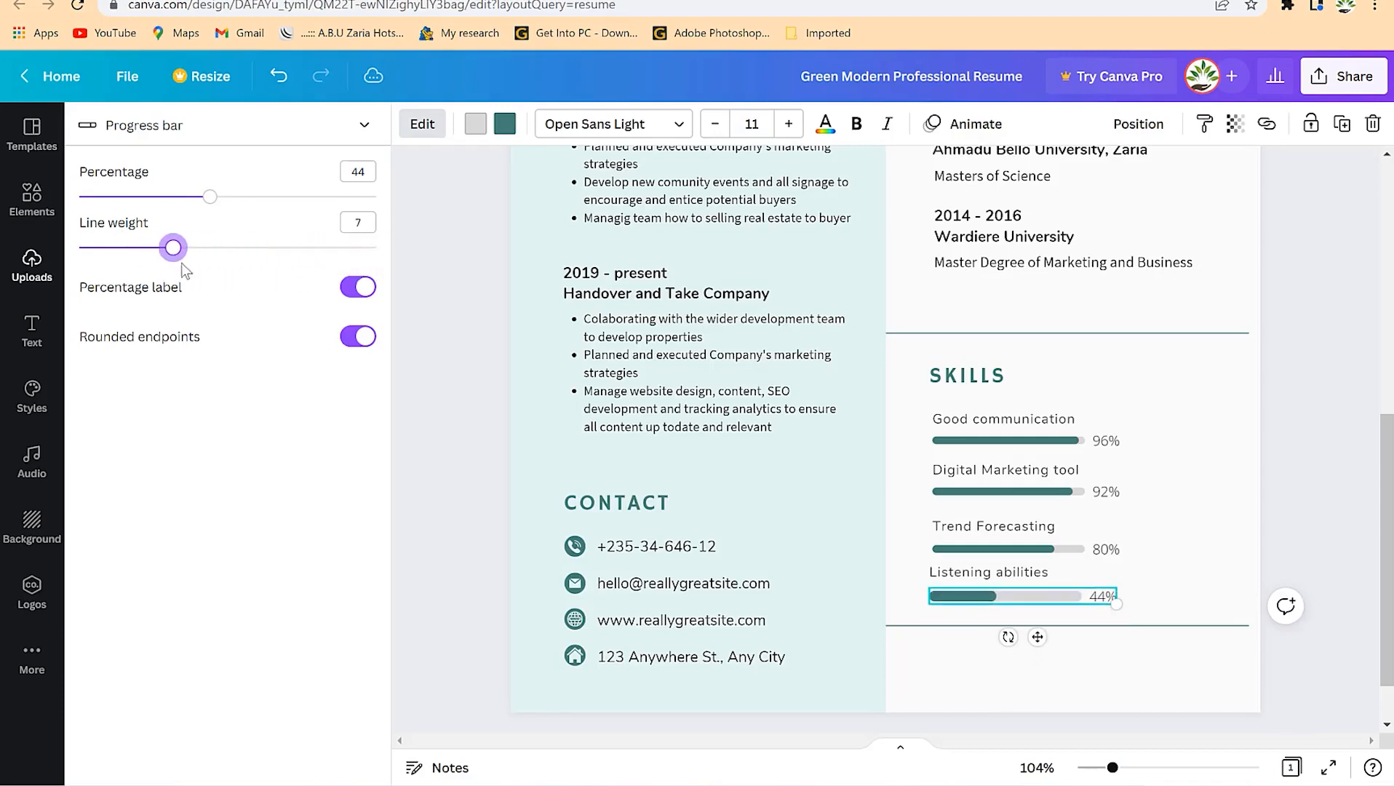
pyautogui.click(974, 552)
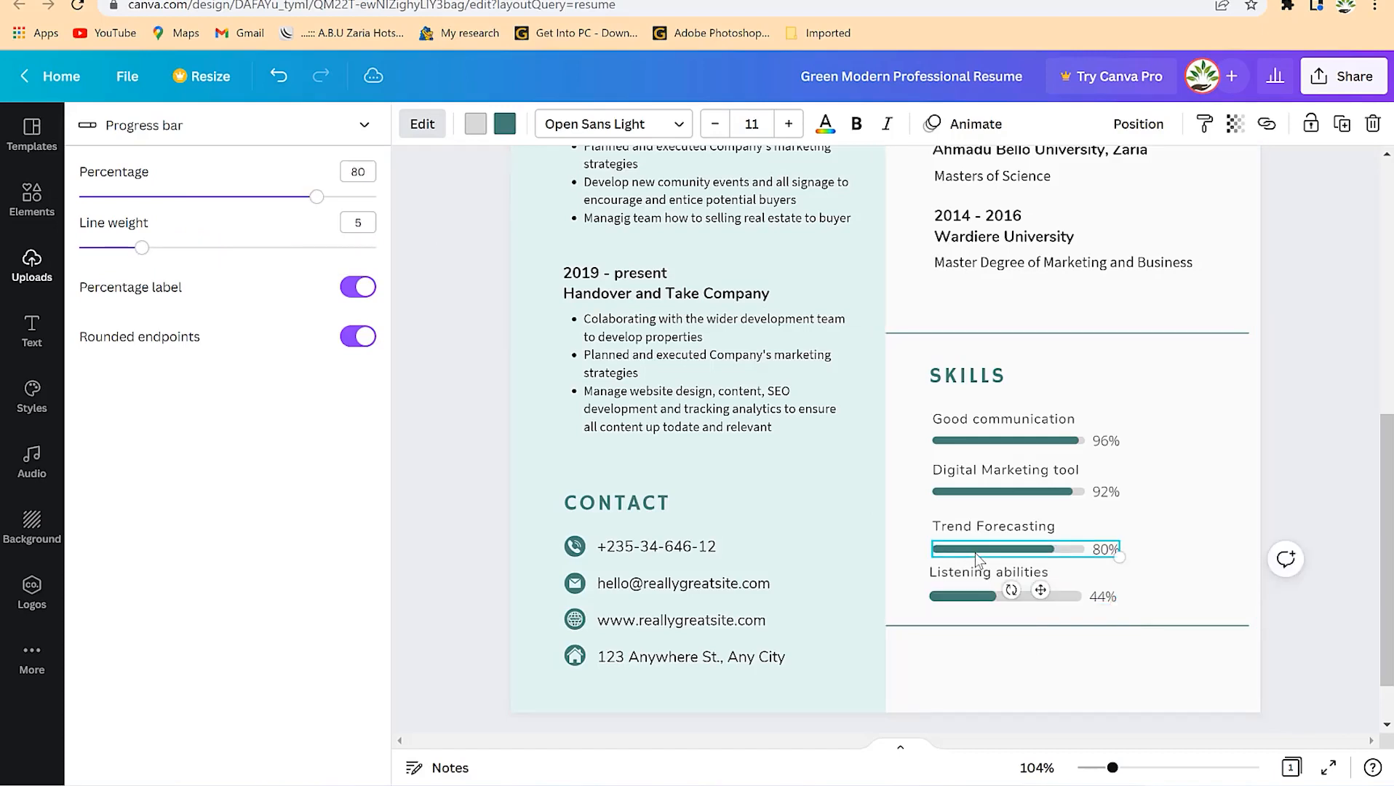
pyautogui.click(973, 600)
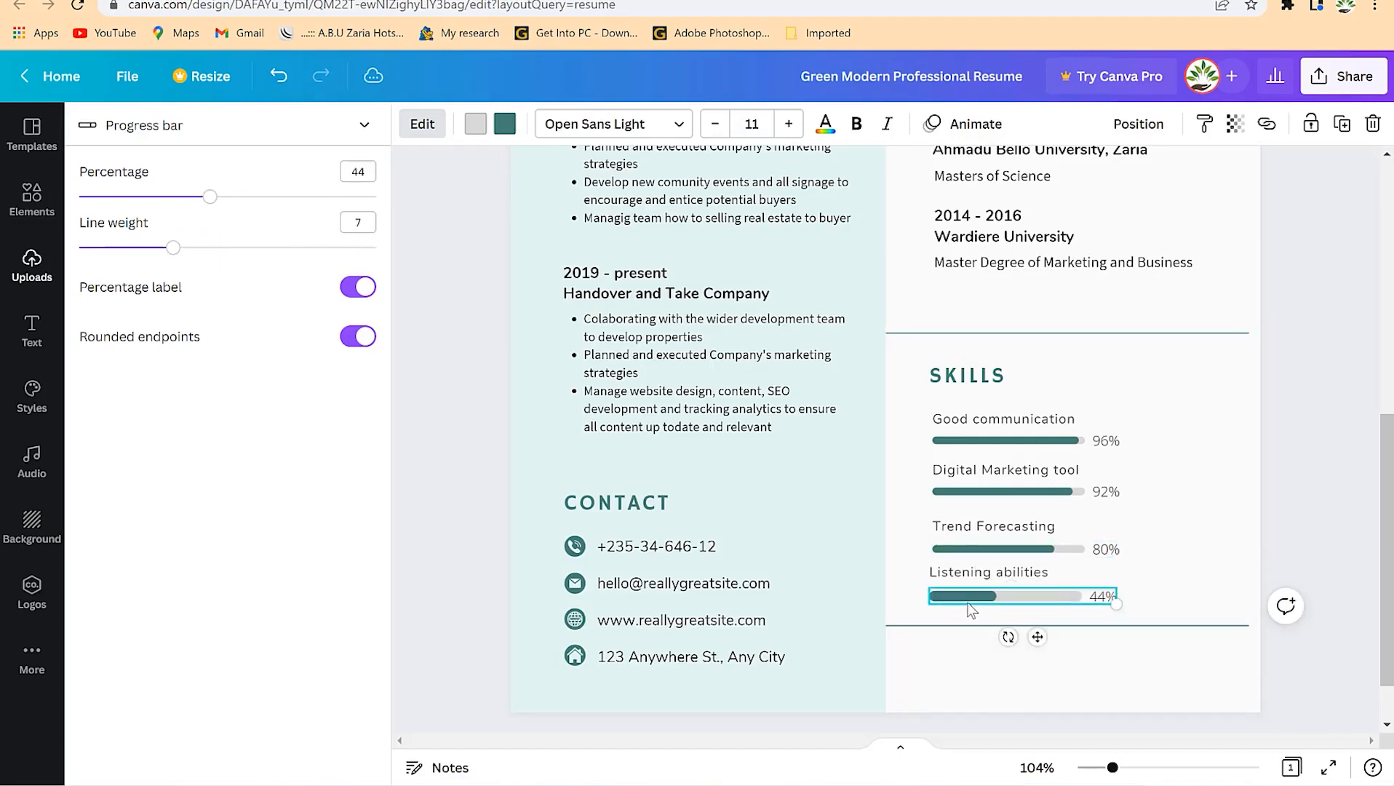
pyautogui.write('5')
pyautogui.click(1265, 607)
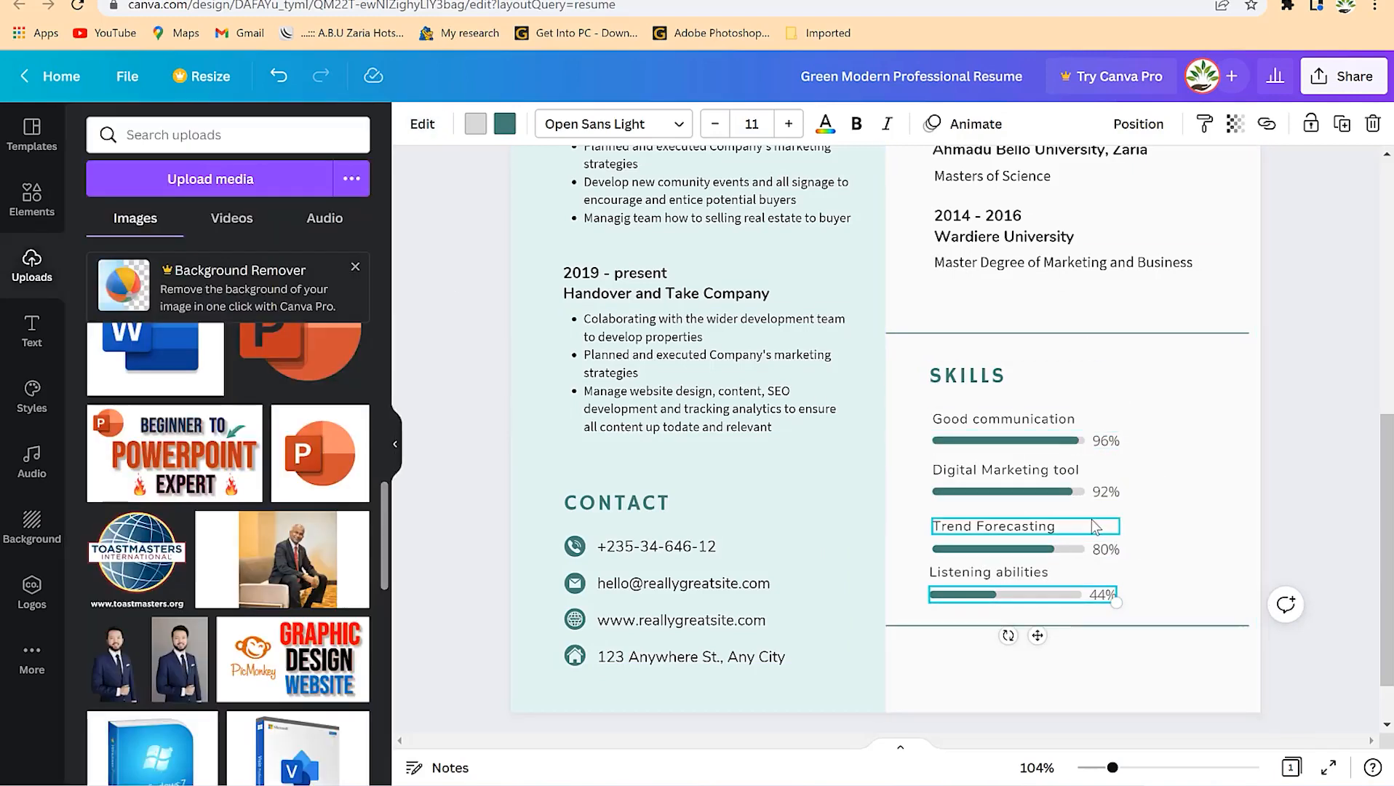
pyautogui.click(1190, 640)
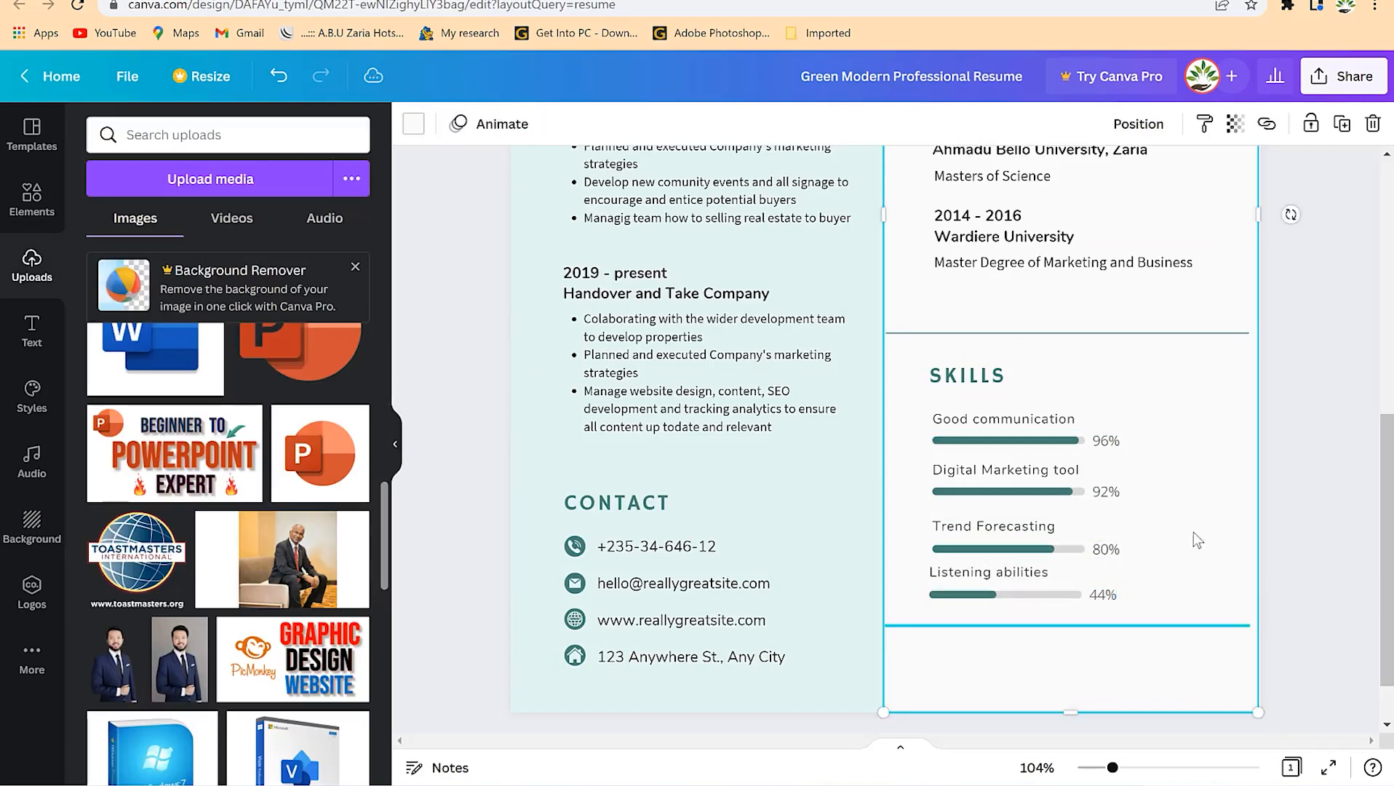
pyautogui.click(1318, 384)
# - Recolour the large dark green header shape behind the name with the default pink
pyautogui.scroll(8, 844, 351)
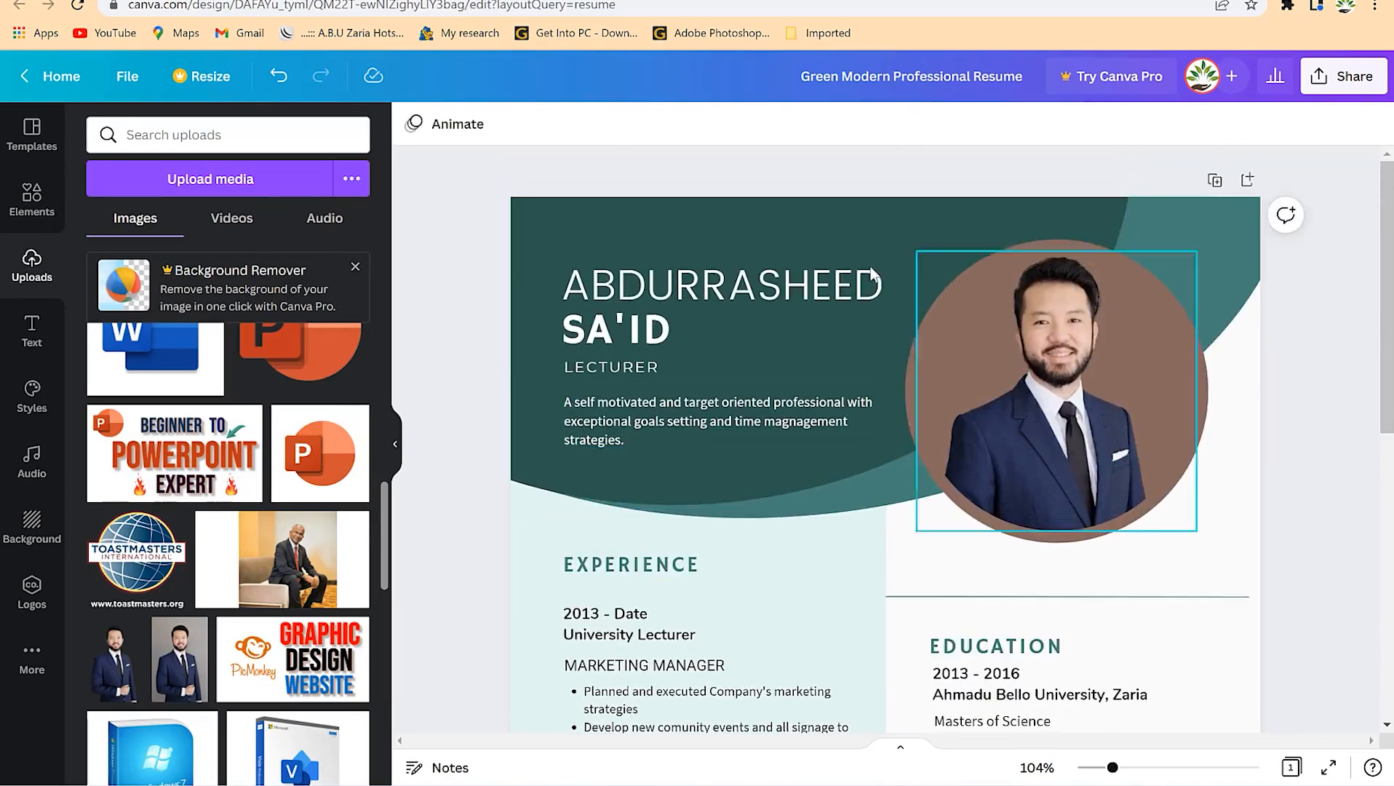
pyautogui.click(726, 233)
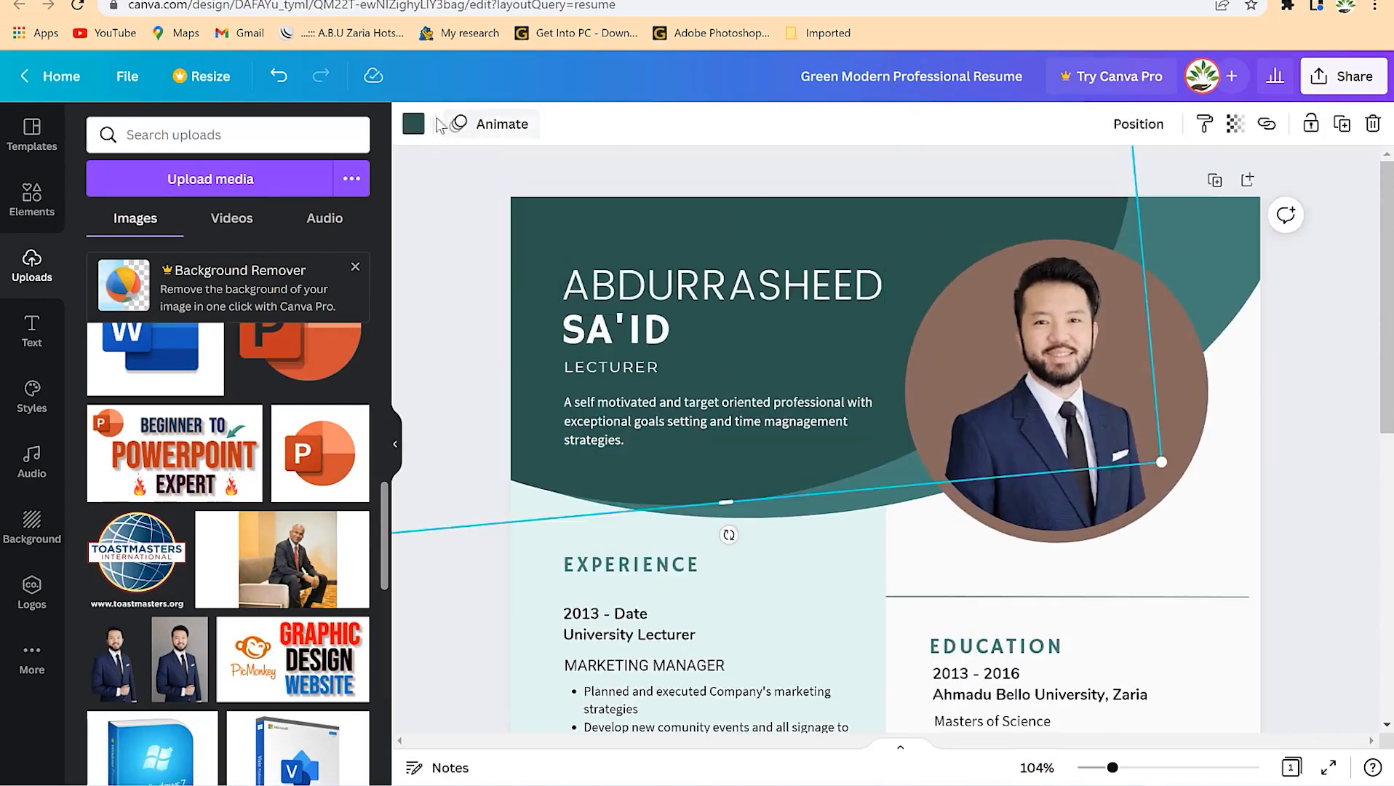
pyautogui.click(414, 123)
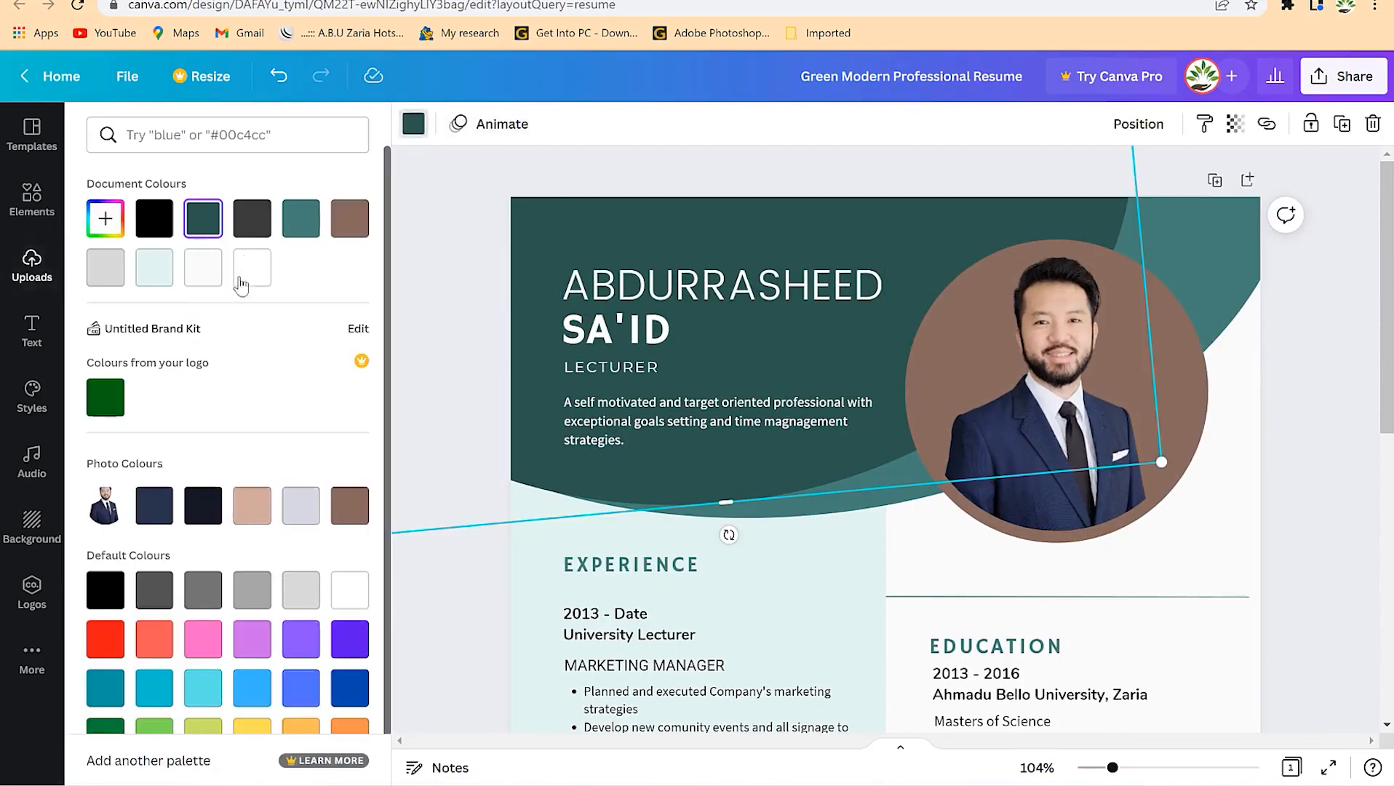
pyautogui.click(203, 638)
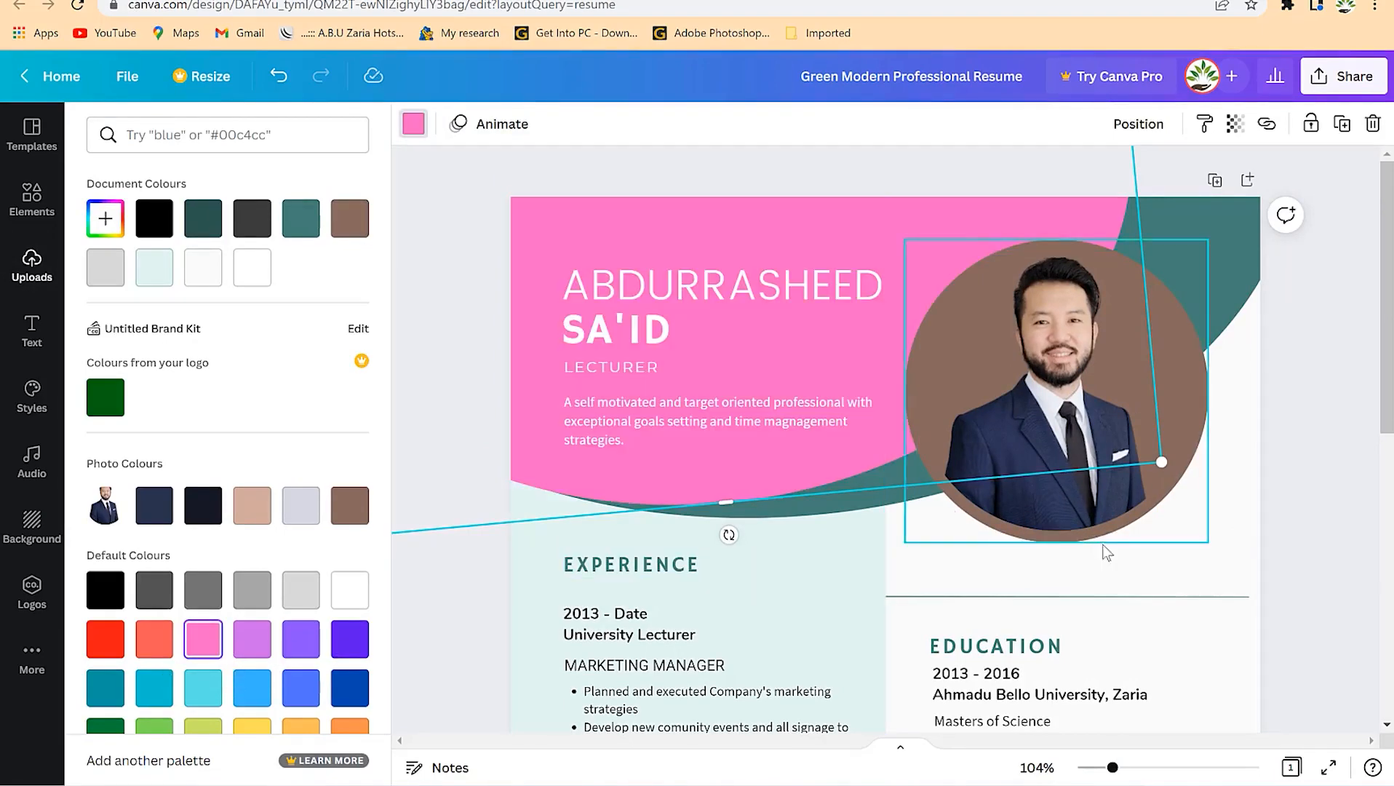
# - Recolour the teal curved shape behind the header with the default light gray and review the page
pyautogui.scroll(-1, 1036, 529)
pyautogui.click(1243, 181)
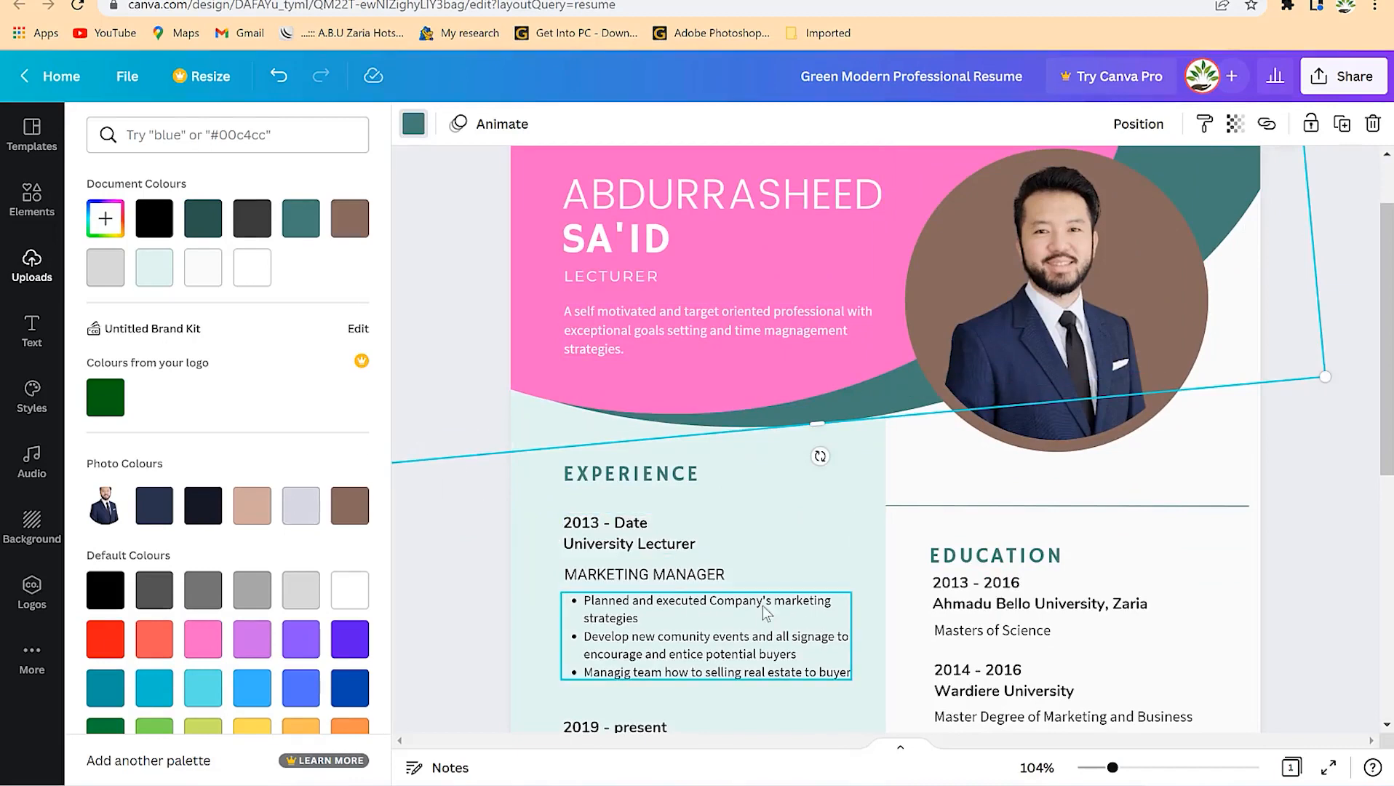
pyautogui.click(895, 556)
pyautogui.scroll(-6, 815, 539)
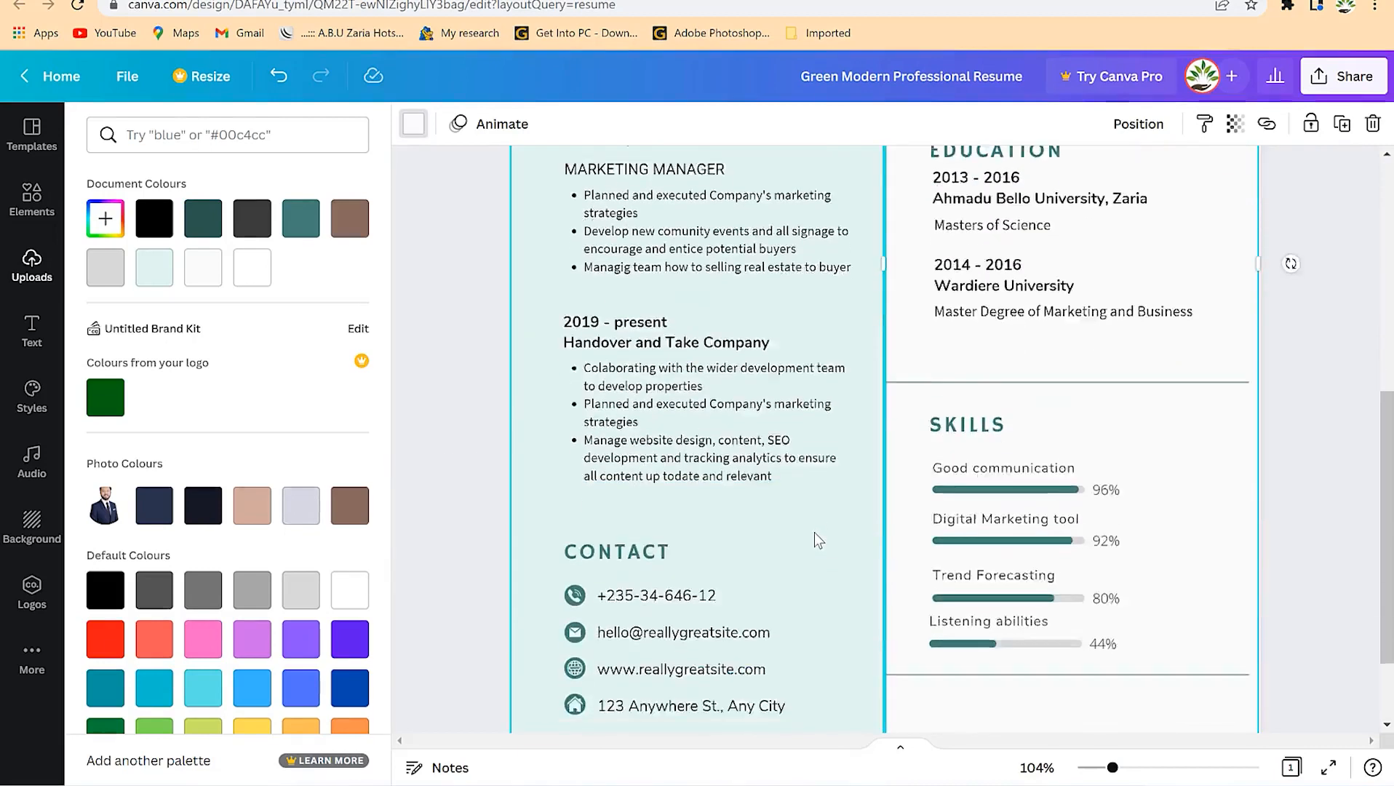
pyautogui.moveTo(1113, 773)
pyautogui.mouseDown()
pyautogui.moveTo(1088, 773)
pyautogui.moveTo(1106, 767)
pyautogui.mouseUp()
pyautogui.click(852, 240)
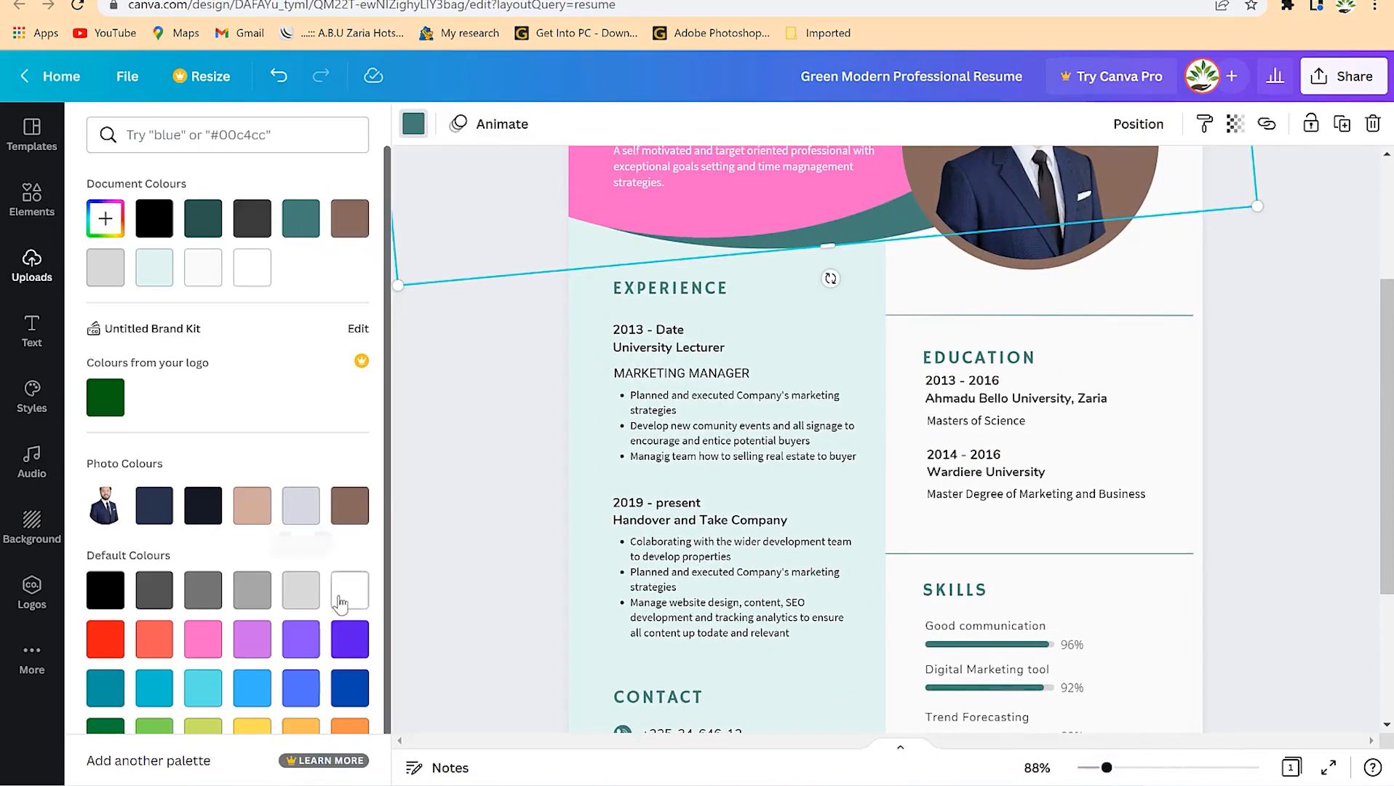
pyautogui.click(300, 589)
pyautogui.scroll(3, 730, 389)
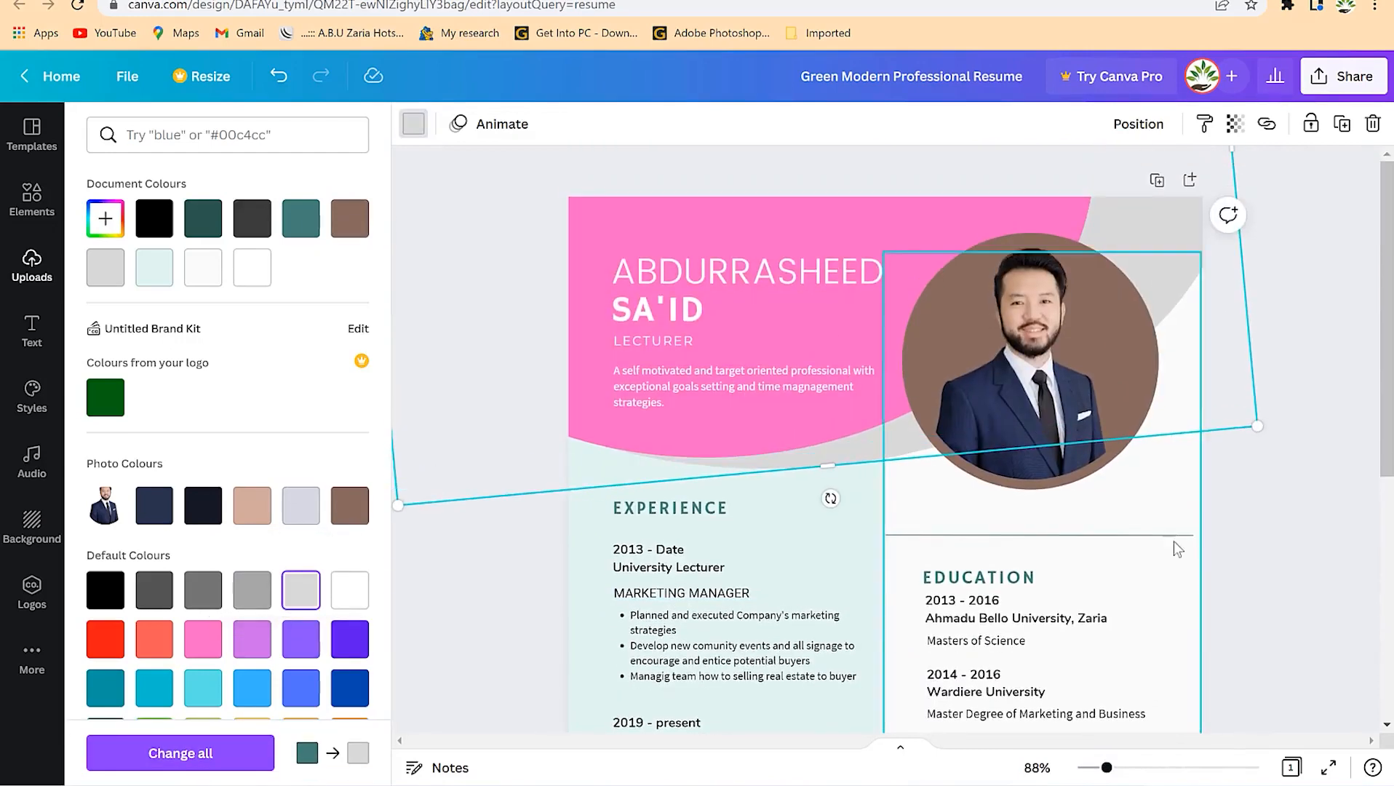
pyautogui.scroll(-1, 1098, 529)
pyautogui.scroll(-1, 1076, 492)
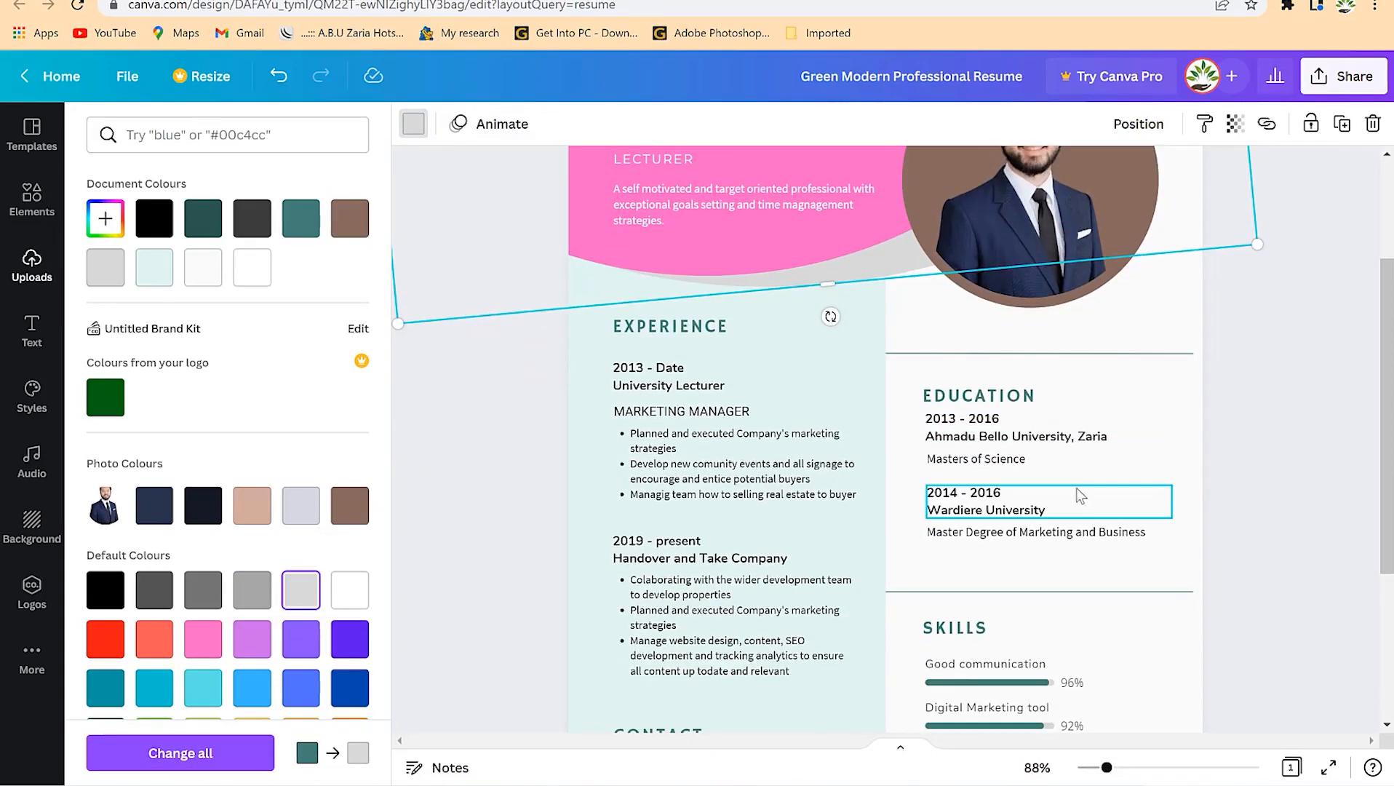
# - Review the recoloured resume page and add a blank second page below it
pyautogui.scroll(2, 1077, 492)
pyautogui.click(1128, 331)
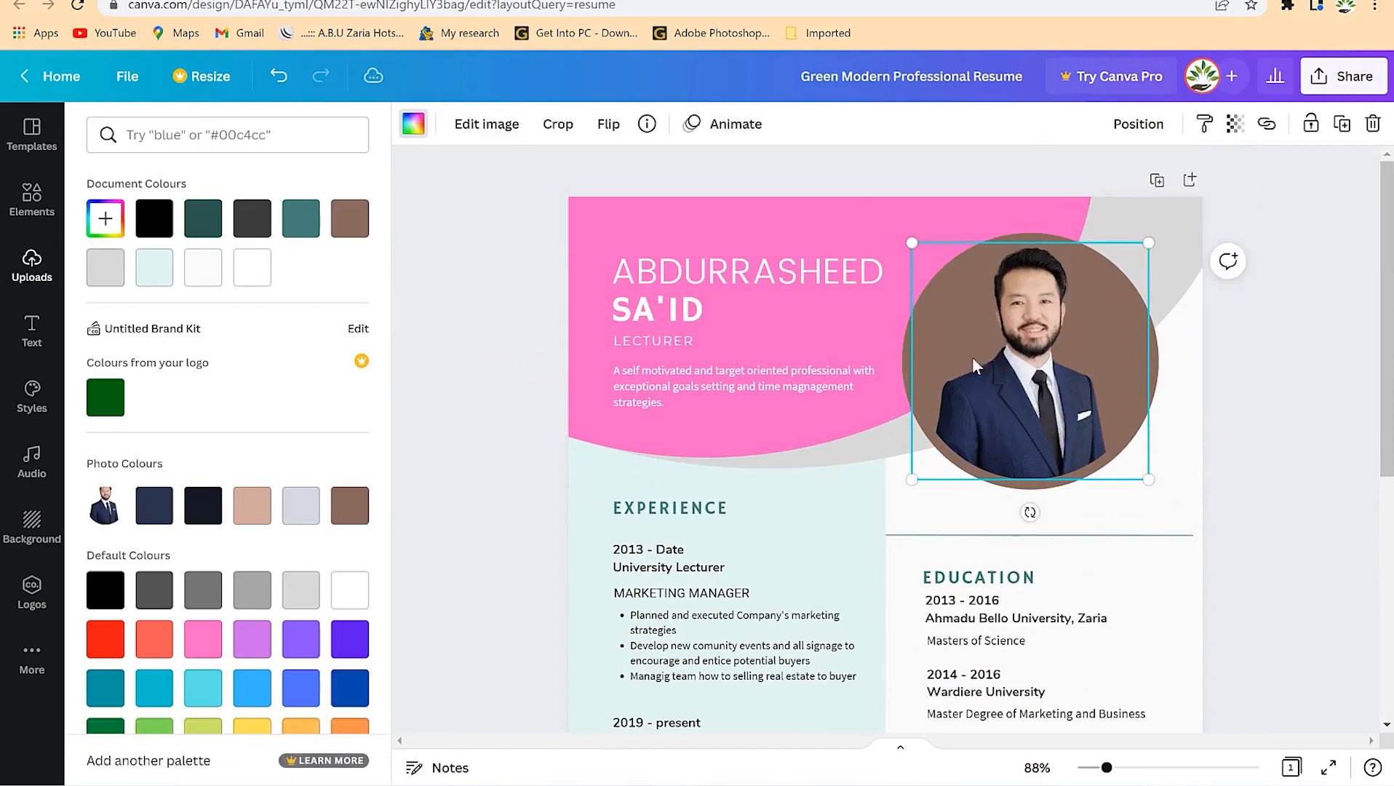
pyautogui.scroll(-3, 828, 504)
pyautogui.scroll(-2, 822, 494)
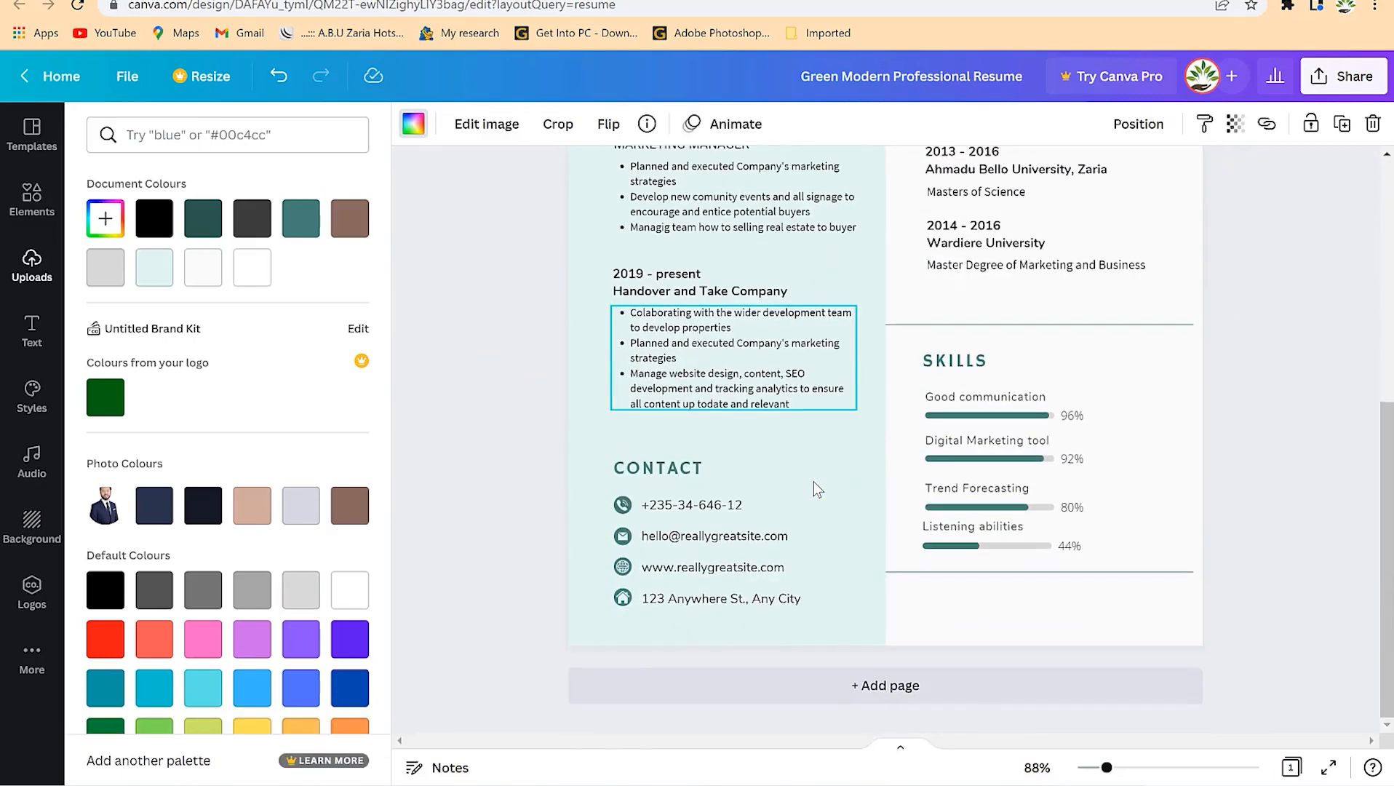
pyautogui.scroll(5, 813, 479)
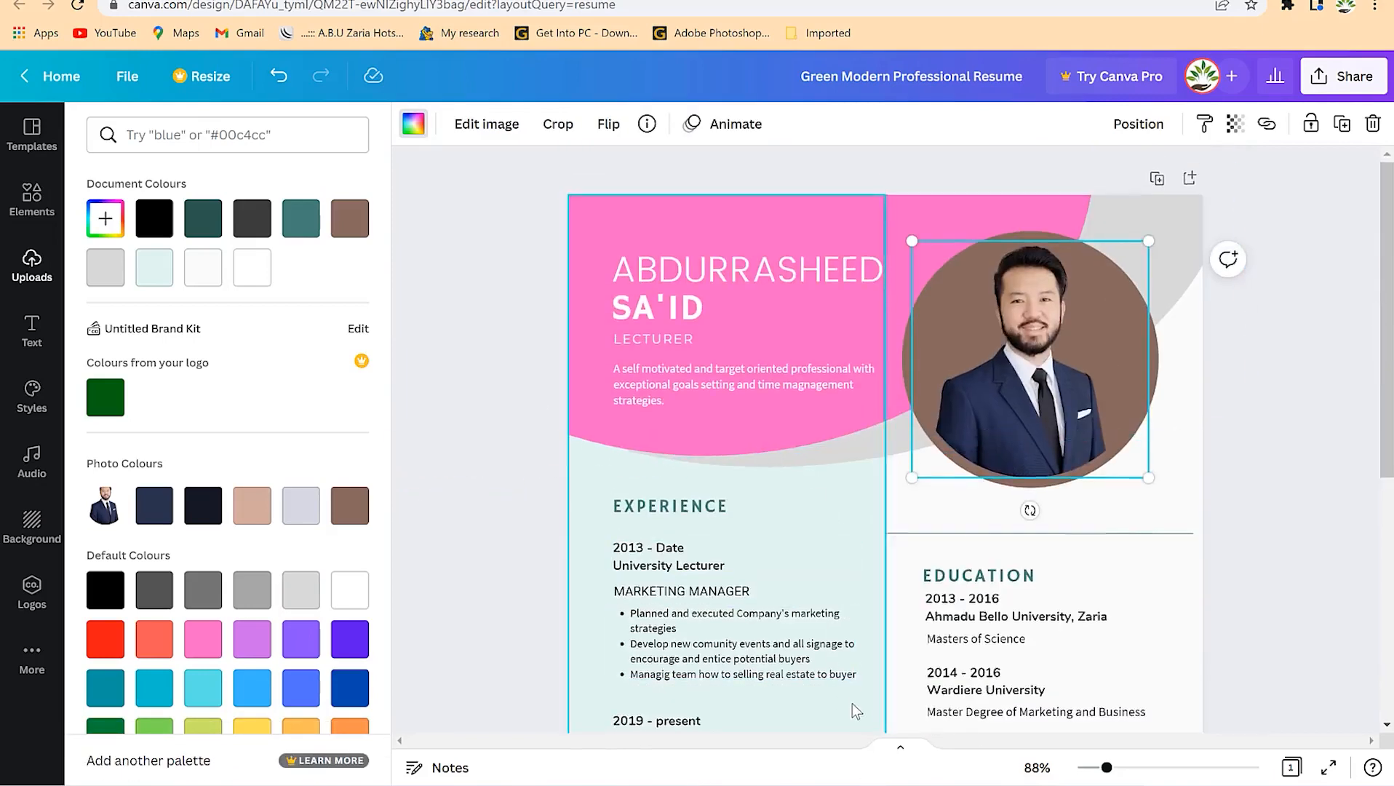
pyautogui.scroll(-5, 858, 698)
pyautogui.click(883, 688)
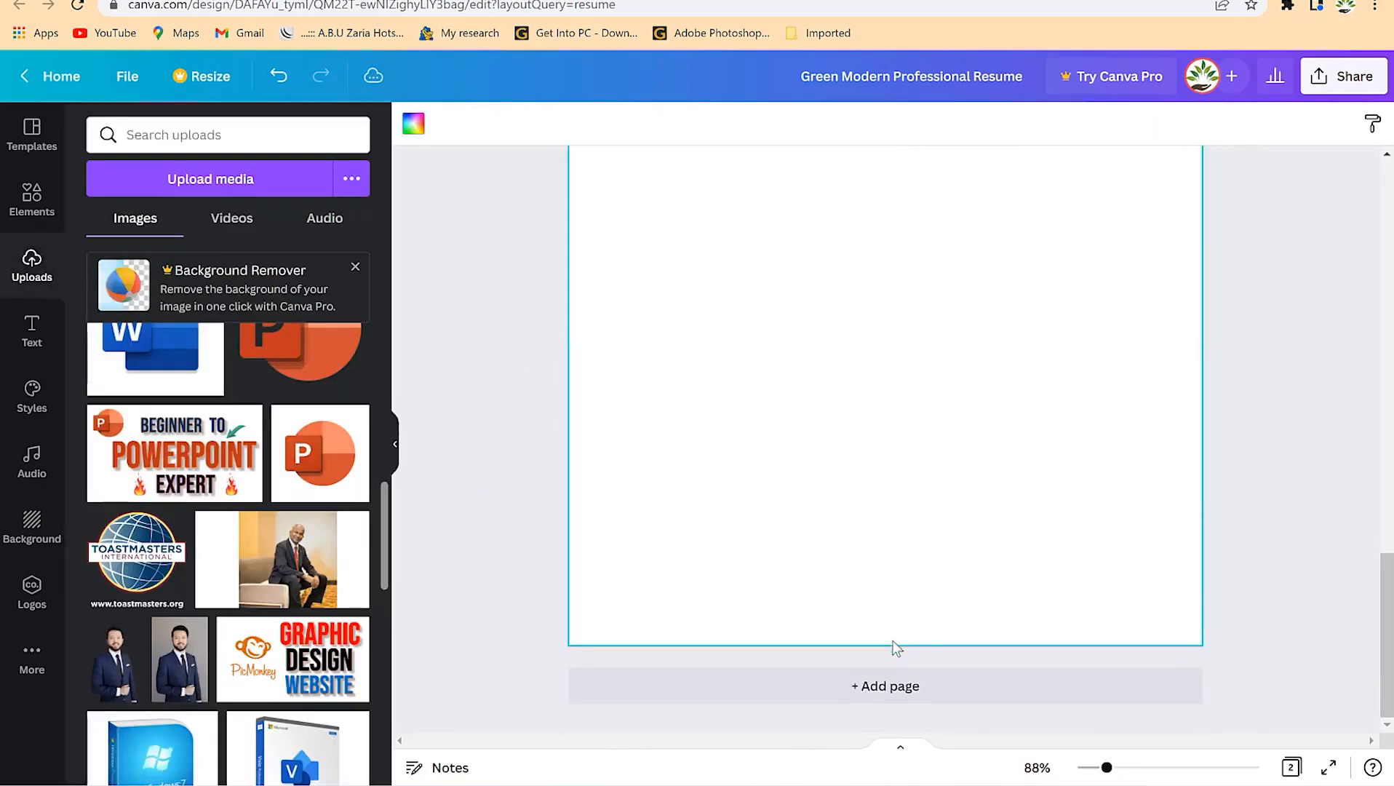
# - Show the rulers and place a vertical guide at about 10.5 cm, along the boundary between the resume's two columns
pyautogui.scroll(9, 870, 616)
pyautogui.scroll(5, 795, 352)
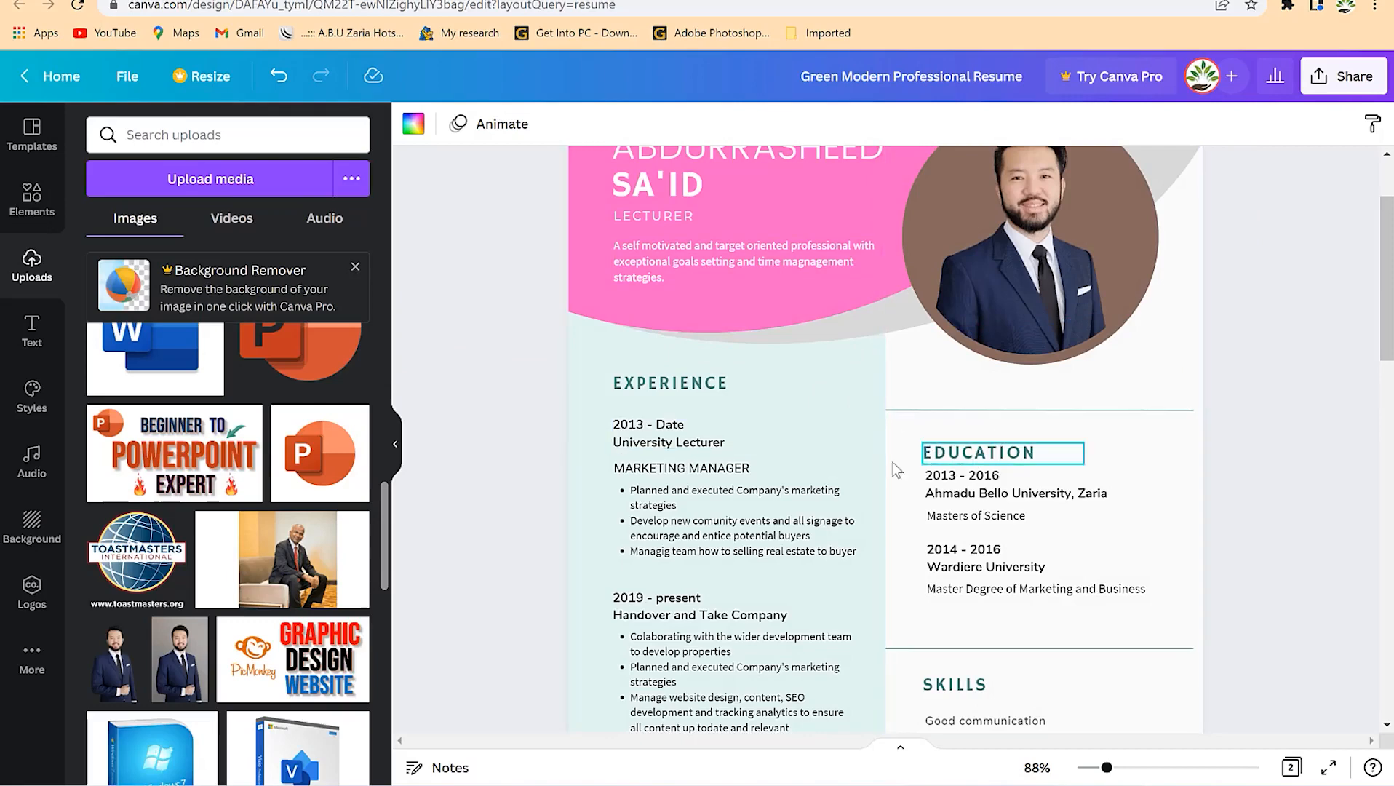
pyautogui.scroll(-5, 893, 505)
pyautogui.scroll(-3, 894, 505)
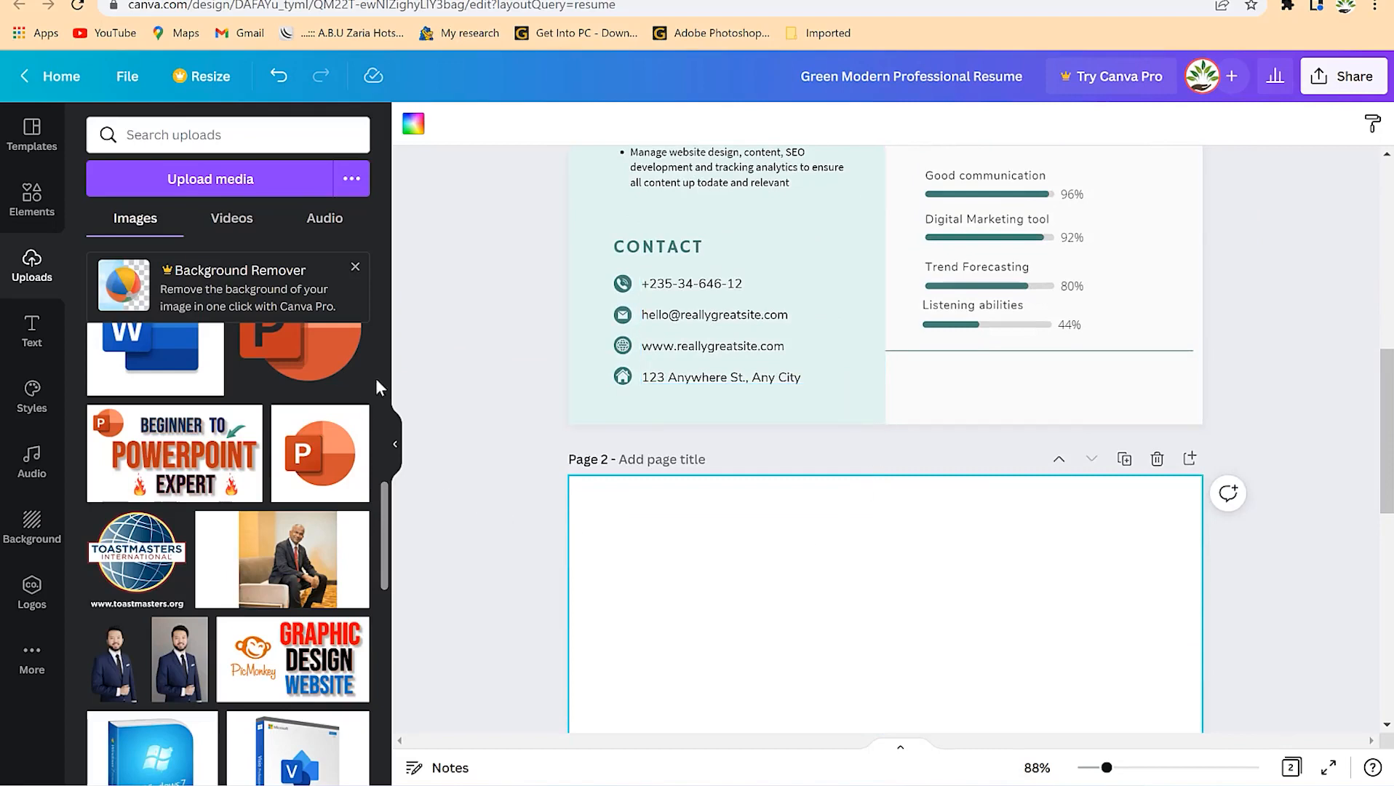
pyautogui.click(130, 76)
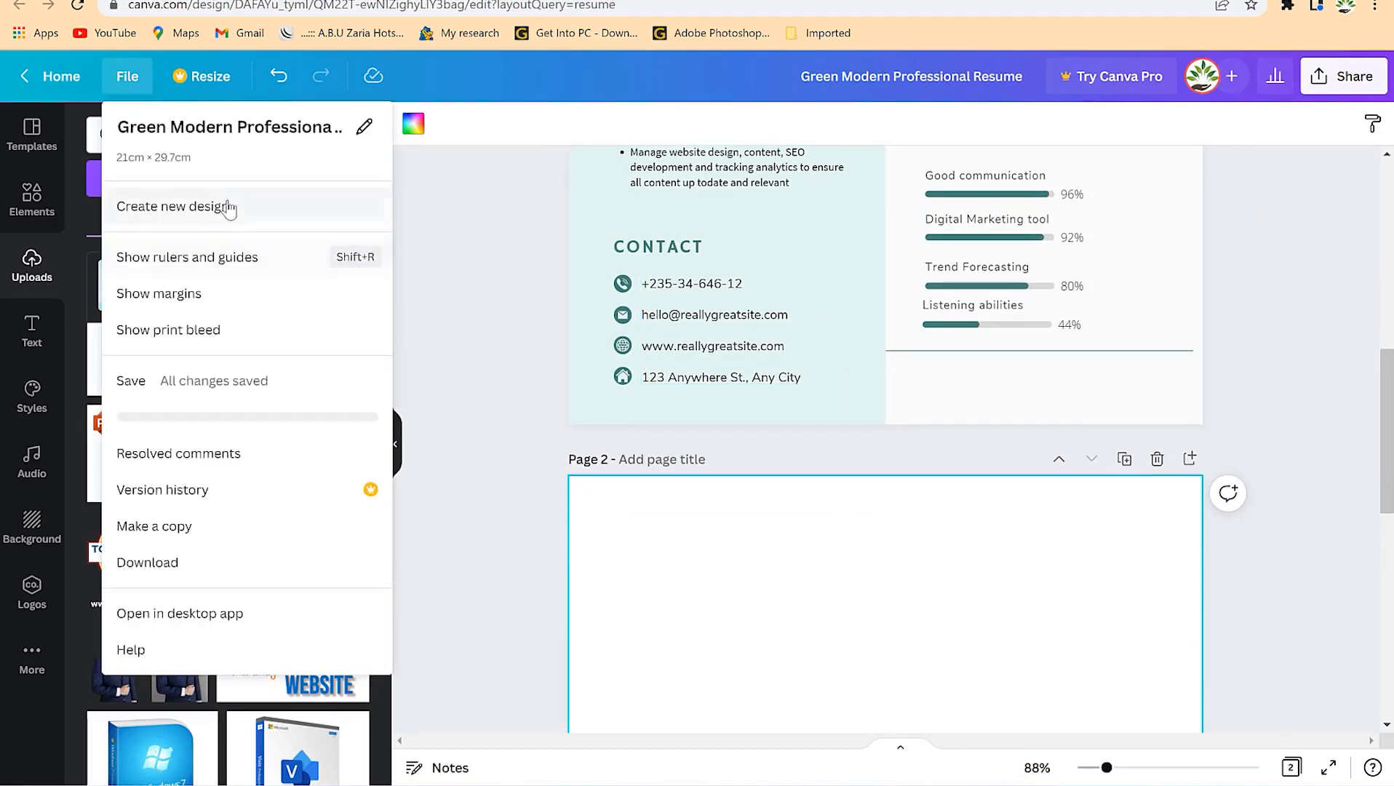
pyautogui.click(222, 264)
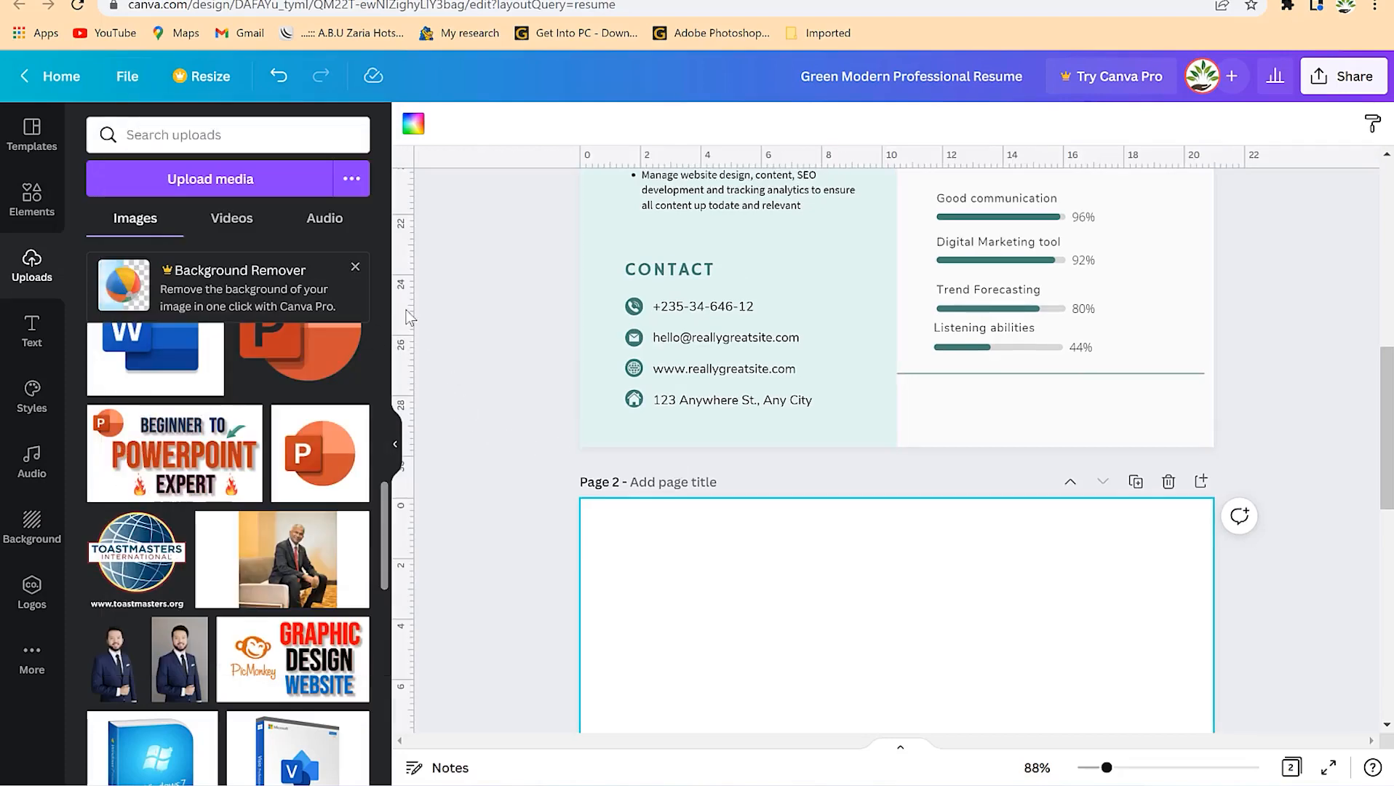
pyautogui.moveTo(627, 336); pyautogui.dragTo(897, 376)
pyautogui.scroll(-8, 873, 568)
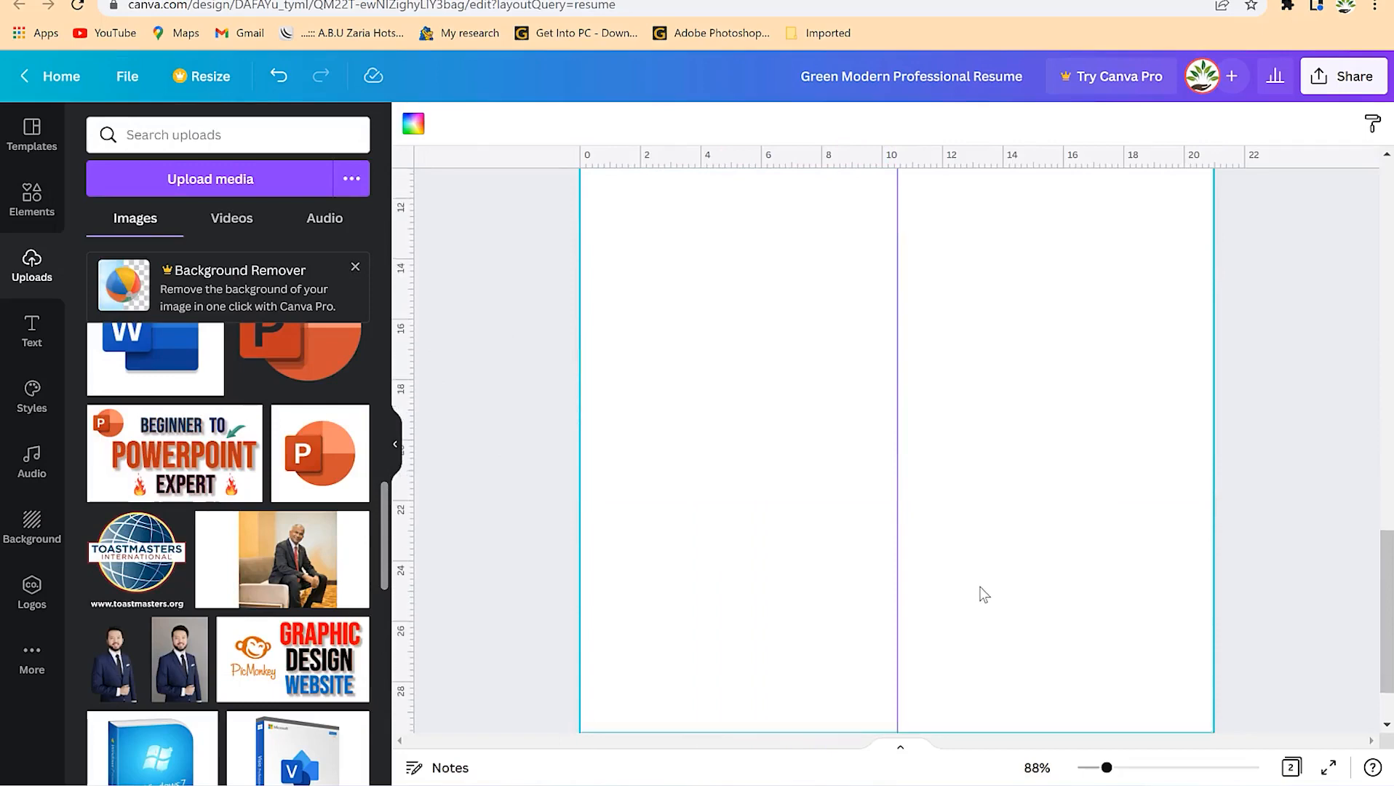
pyautogui.scroll(10, 921, 562)
pyautogui.scroll(-7, 836, 504)
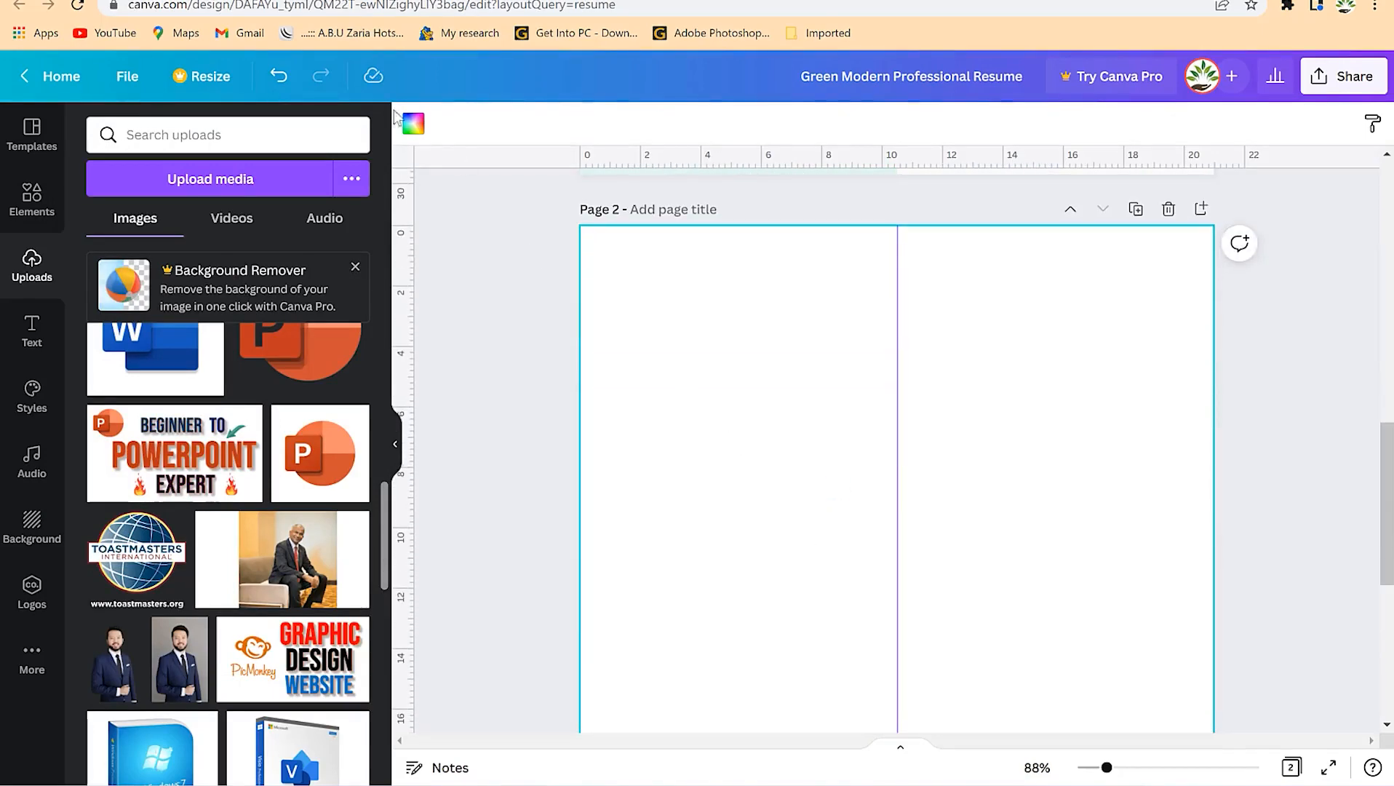
# - Try the light mint document colour as the background of page 2, then undo it
pyautogui.click(412, 125)
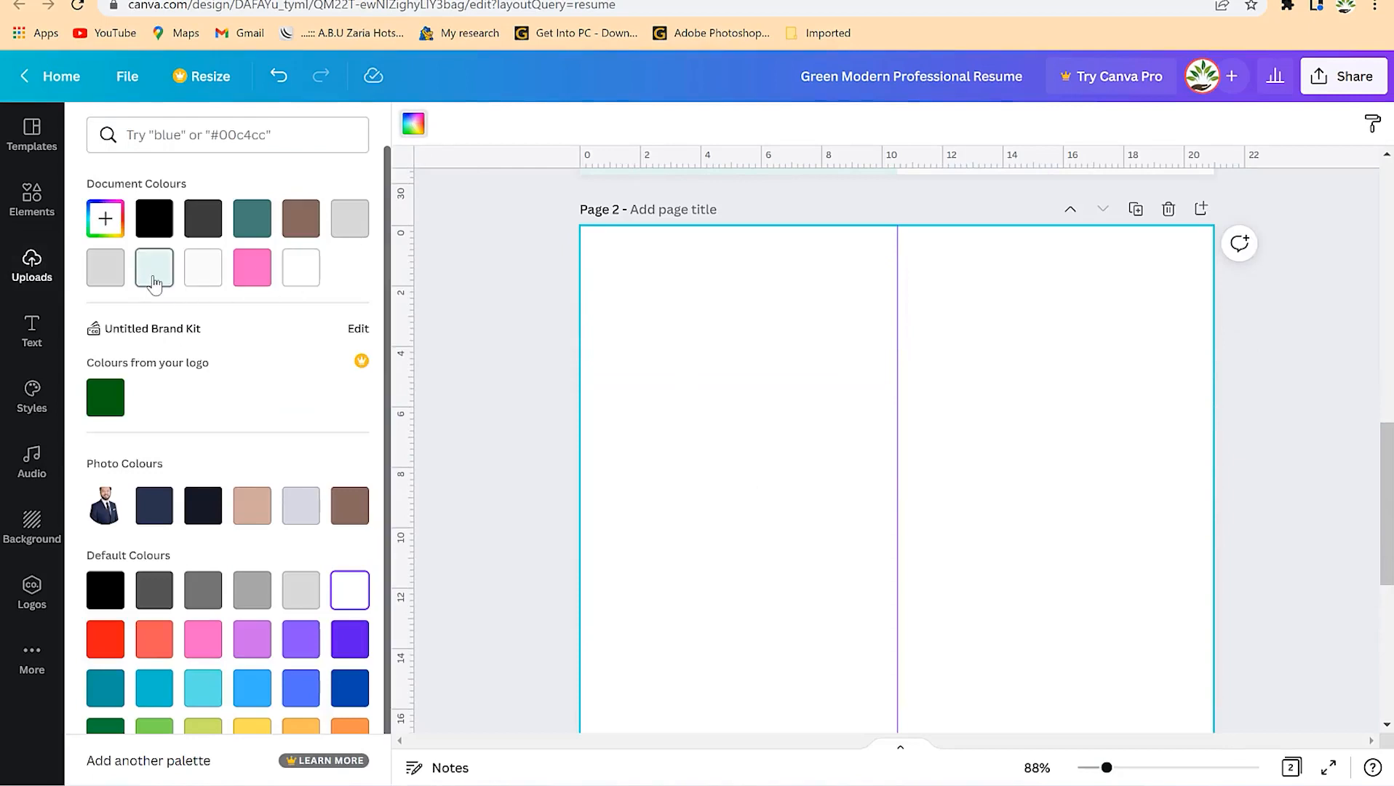
pyautogui.scroll(4, 785, 480)
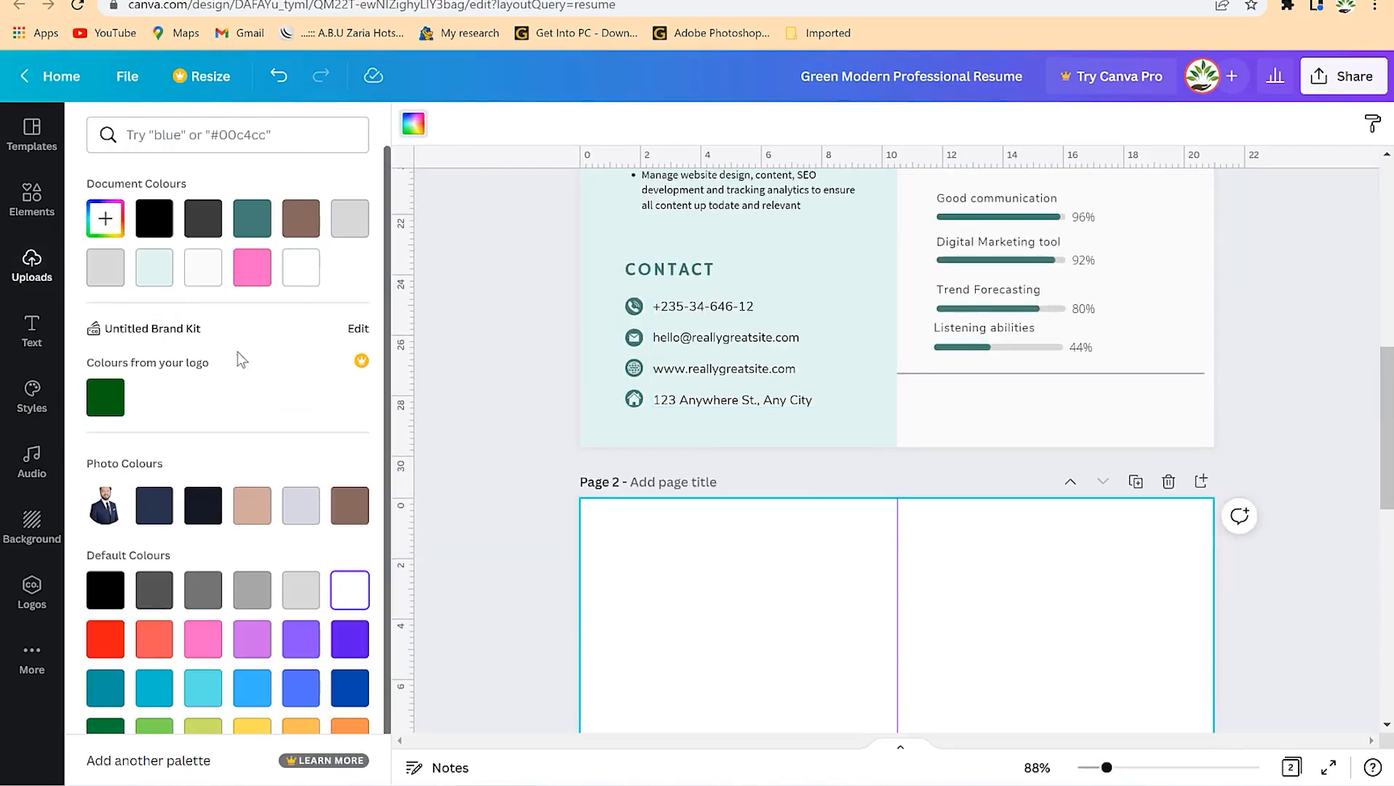
pyautogui.click(160, 282)
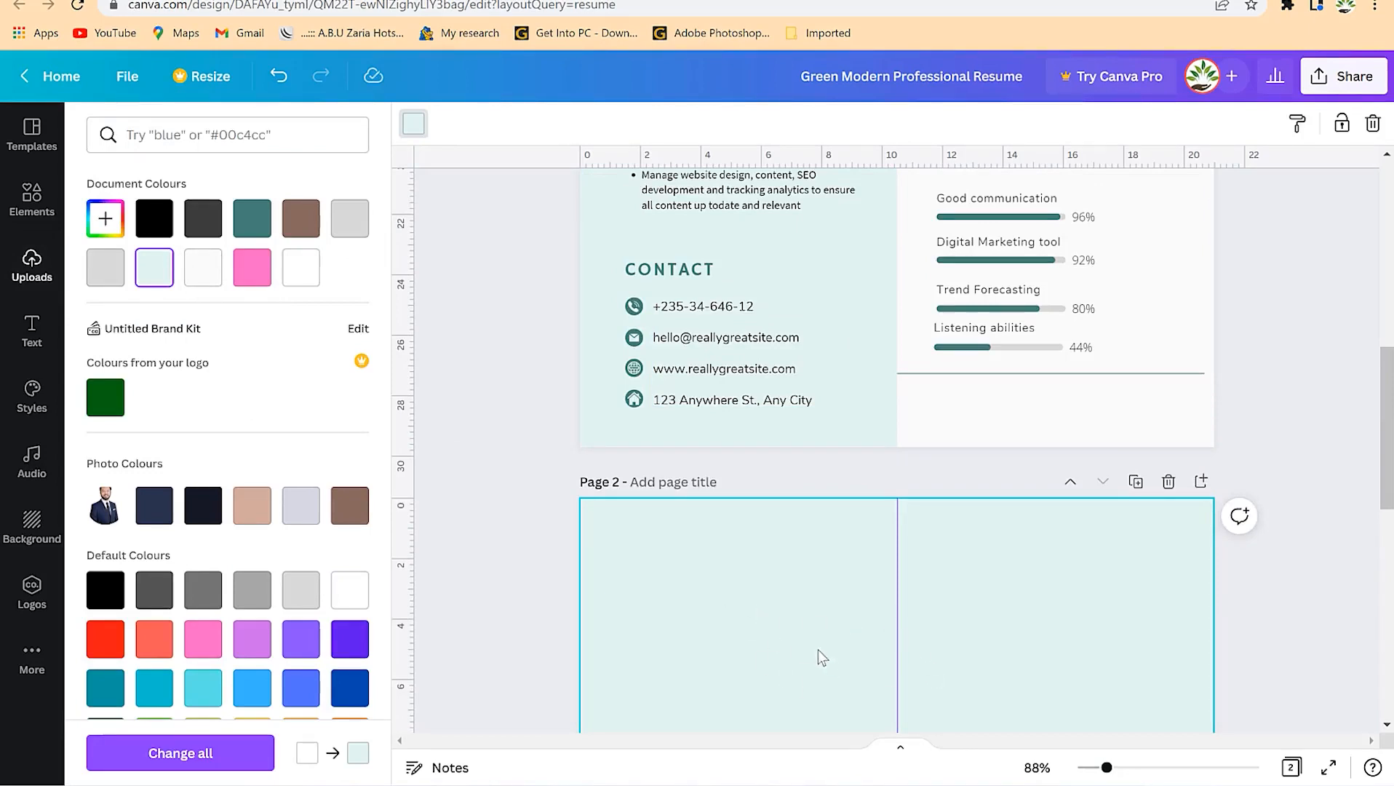
pyautogui.hotkey('ctrl', 'z')
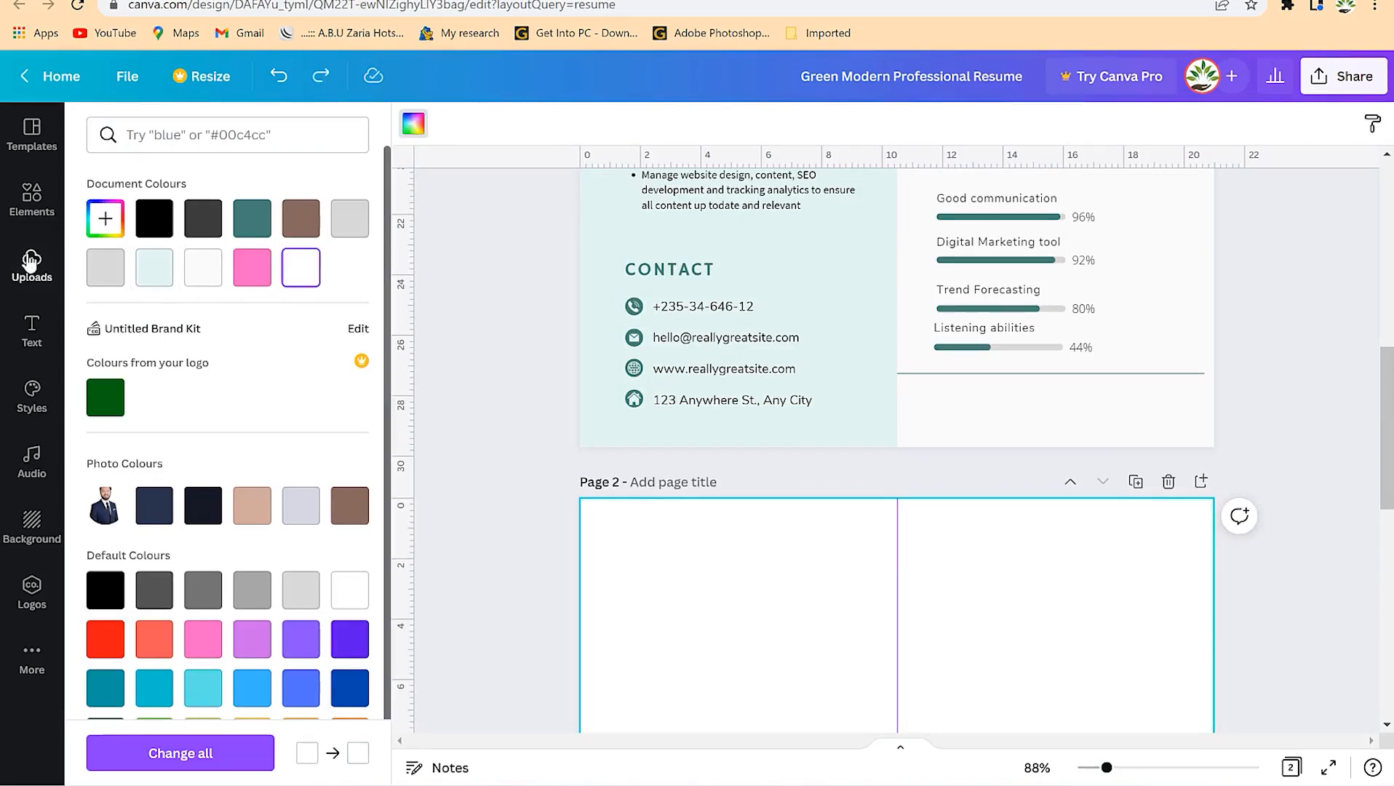
# - Add a square shape to page 2, place it in the page's upper-left corner, and stretch it down towards the page bottom
pyautogui.click(31, 198)
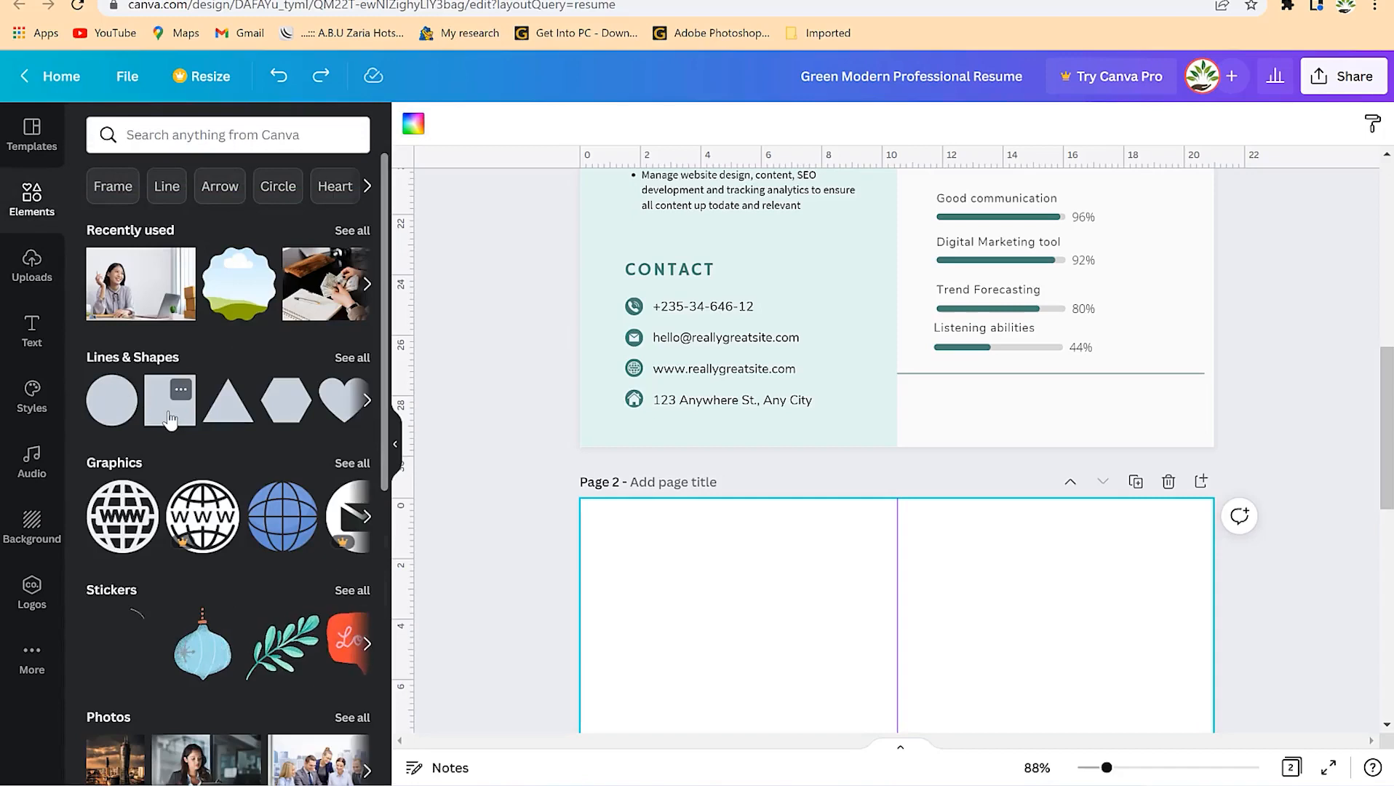
pyautogui.click(169, 421)
pyautogui.scroll(-4, 806, 602)
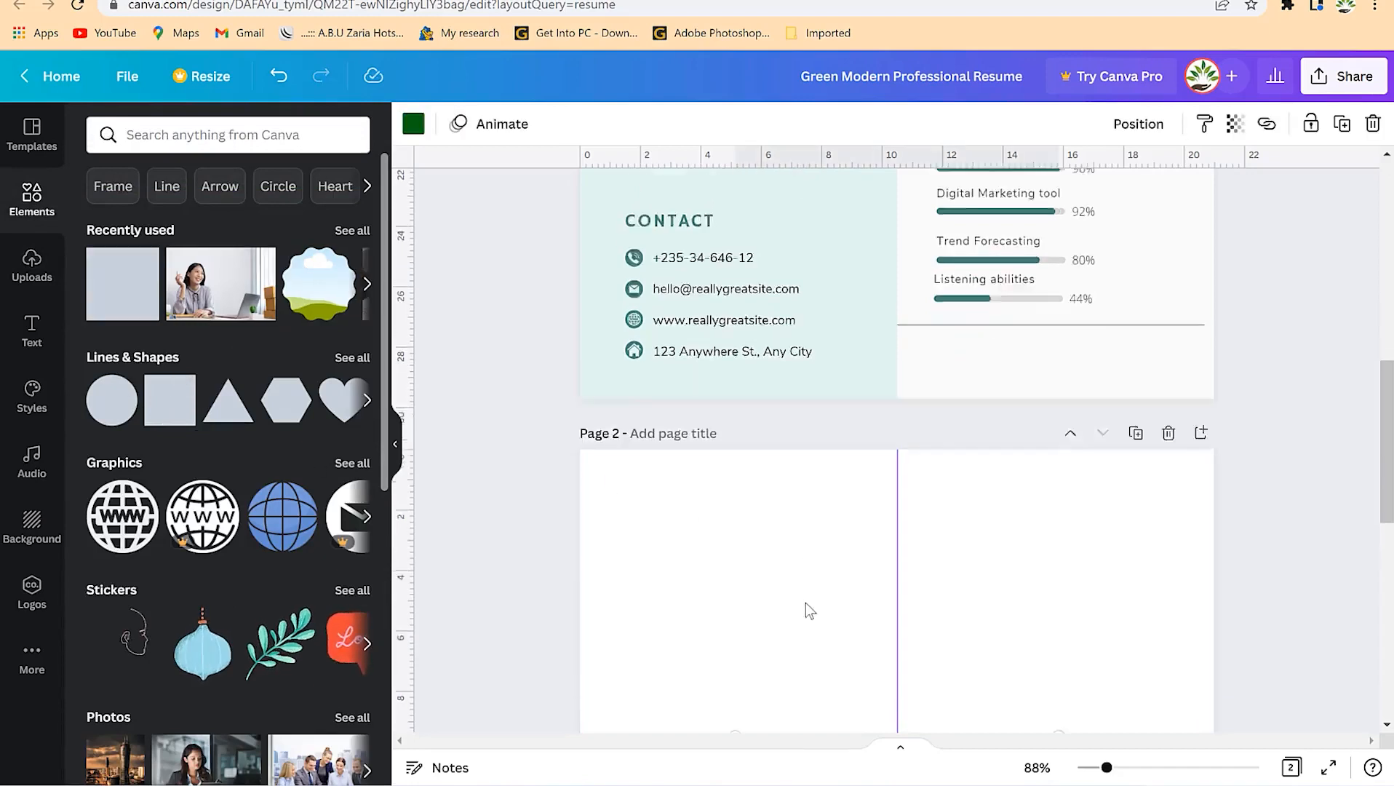
pyautogui.moveTo(825, 567); pyautogui.dragTo(663, 277)
pyautogui.scroll(-5, 736, 545)
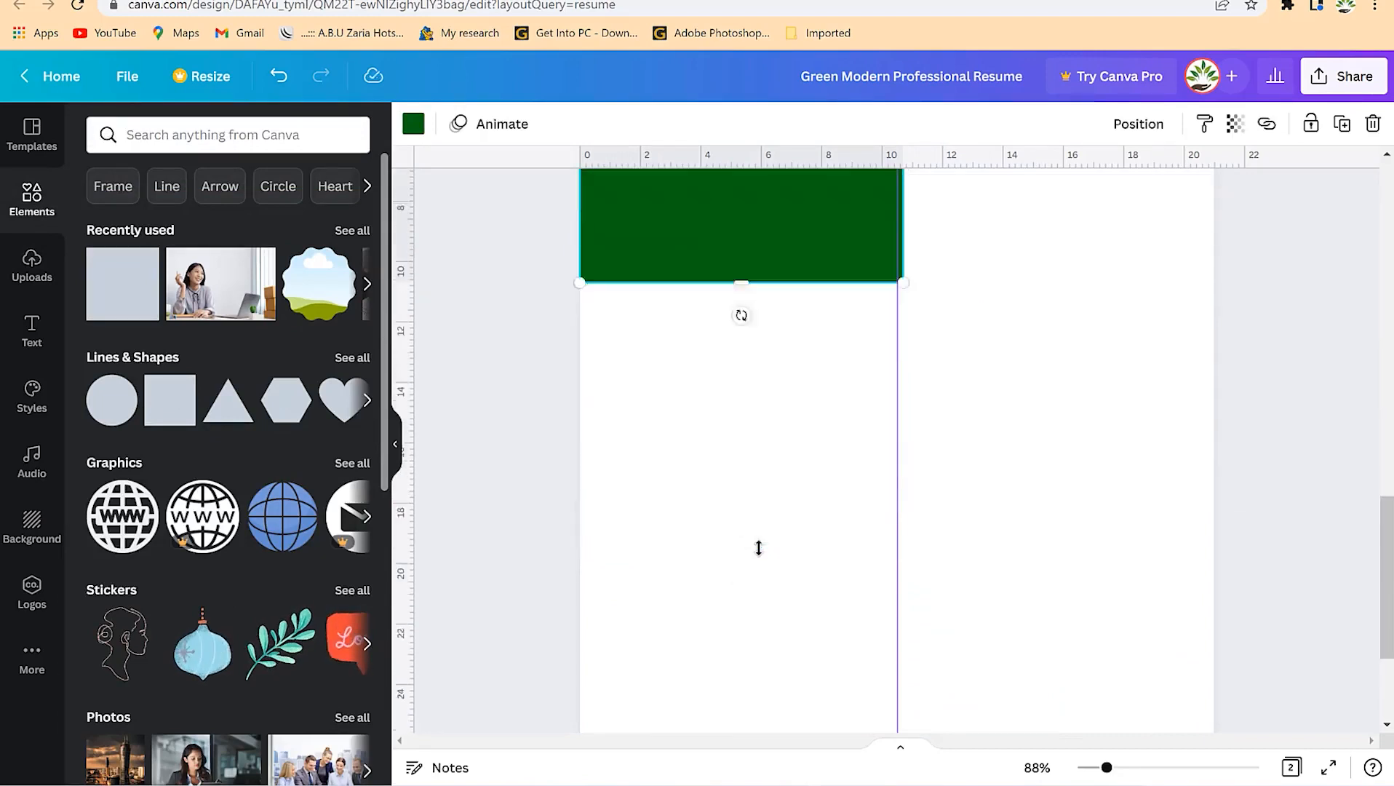
pyautogui.moveTo(742, 185); pyautogui.dragTo(747, 734)
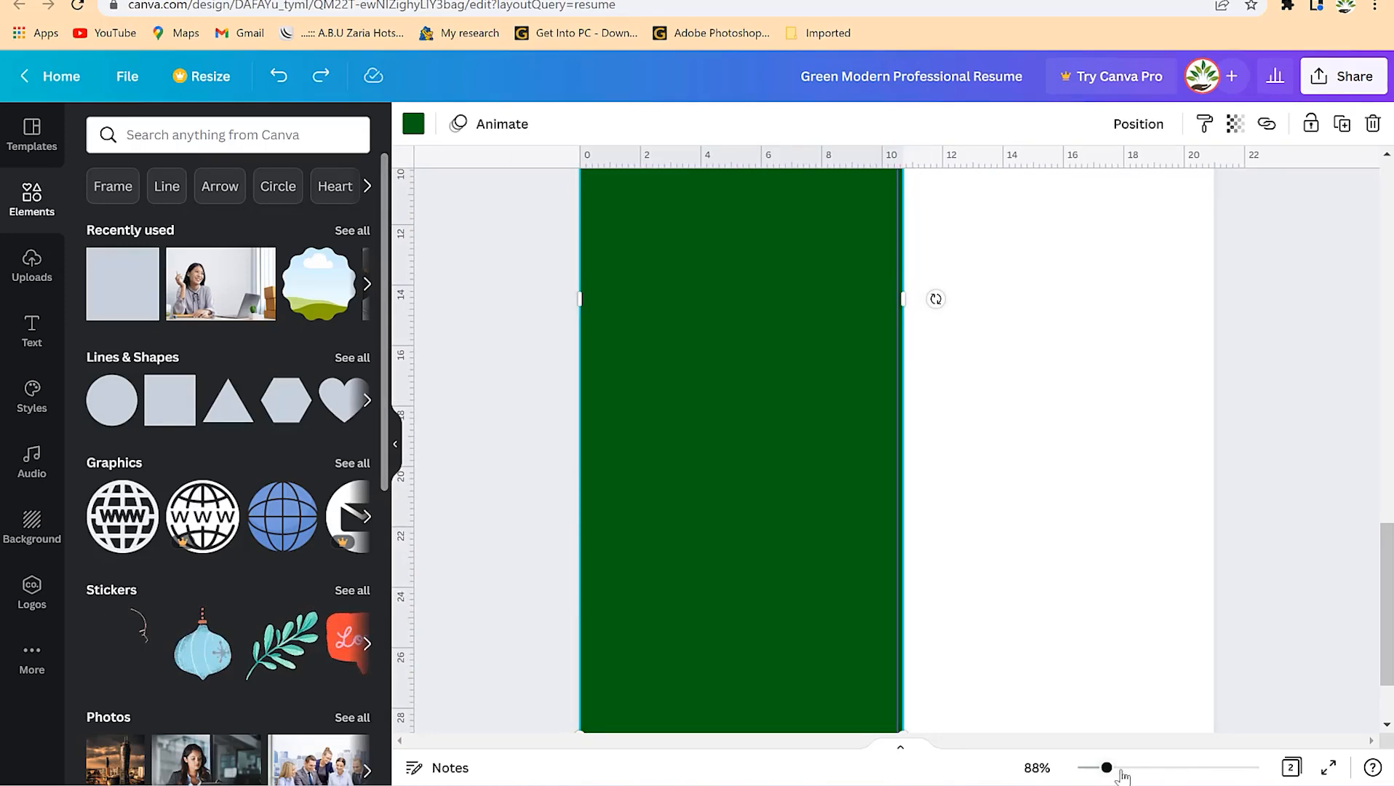
# - Narrow the green rectangle on page 2 to the vertical guide and recolour it with the light mint document colour
pyautogui.moveTo(1106, 768); pyautogui.dragTo(1126, 768)
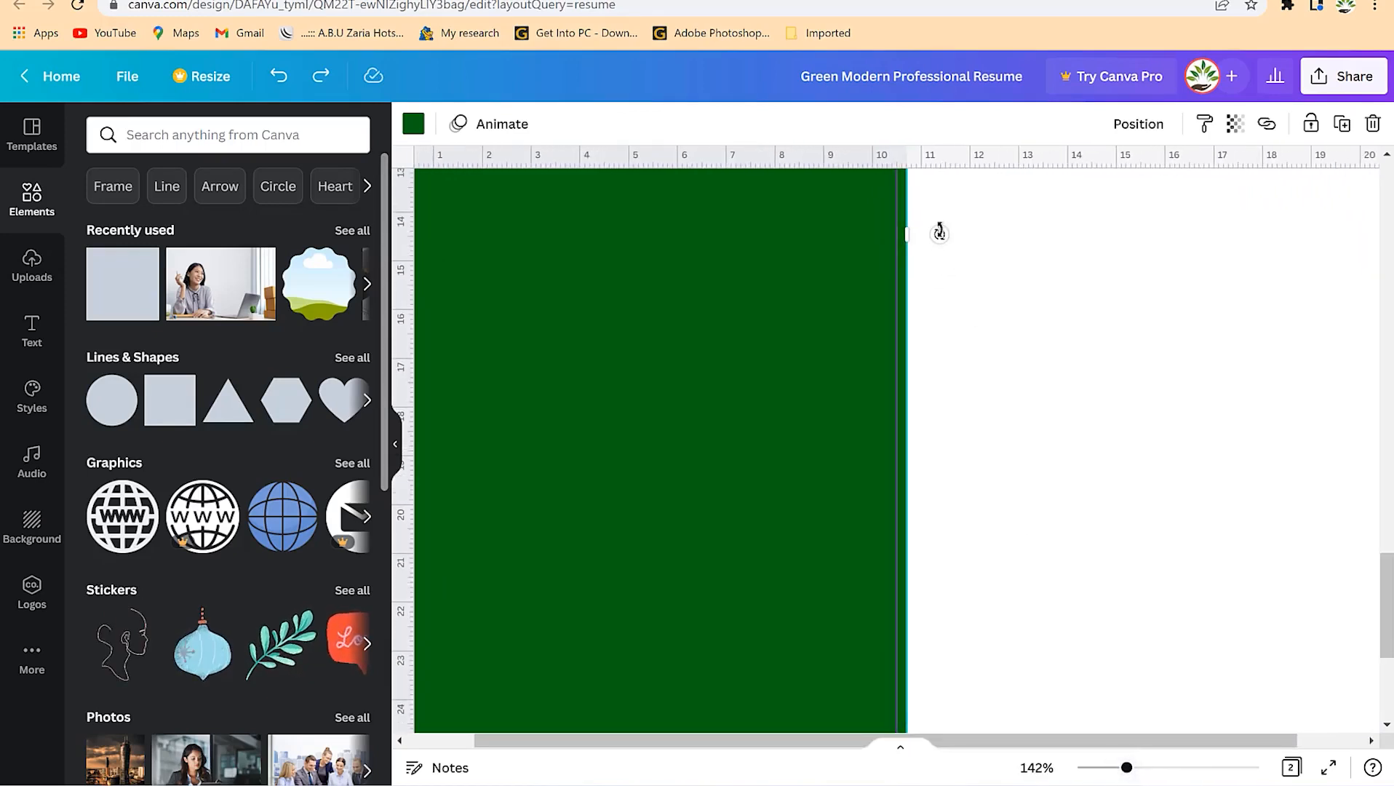
pyautogui.moveTo(903, 237); pyautogui.dragTo(899, 234)
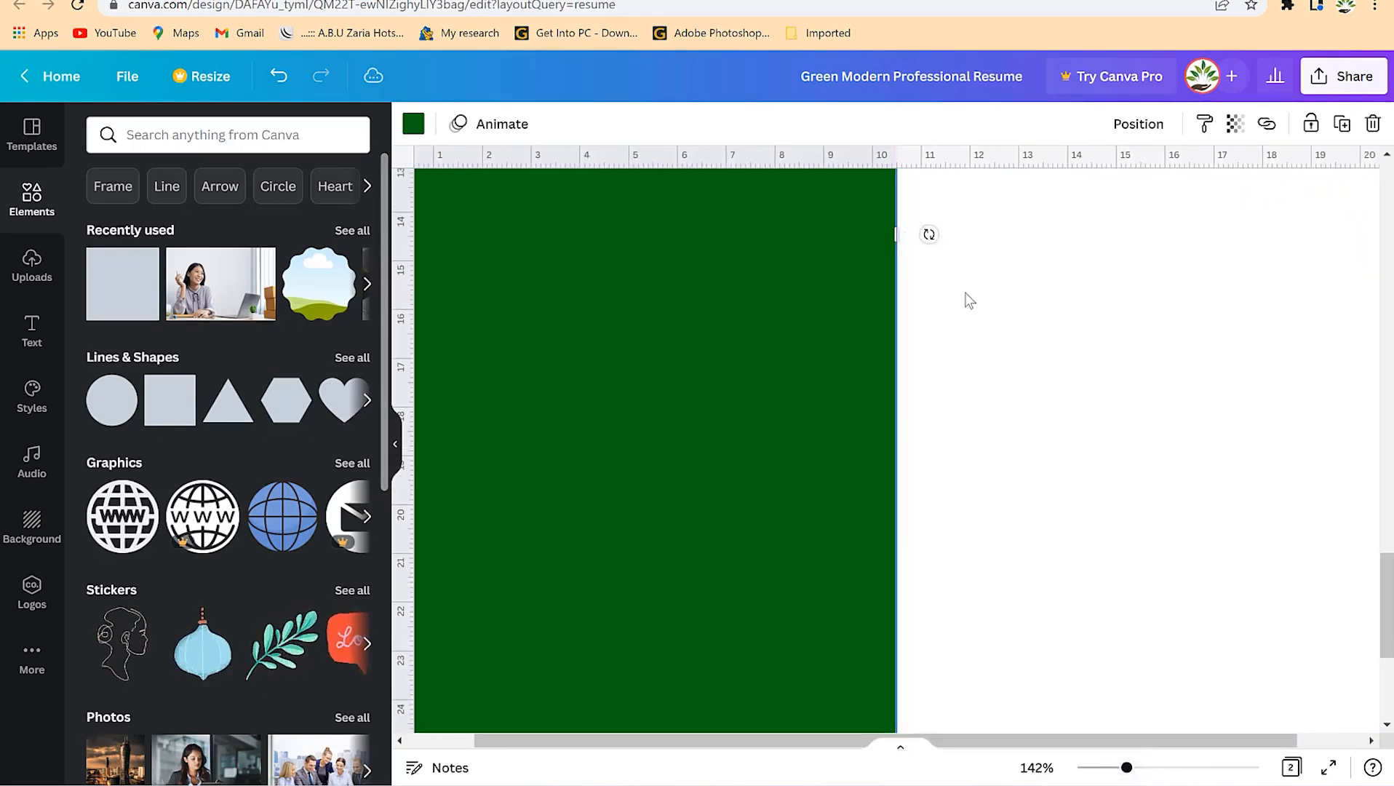
pyautogui.scroll(10, 970, 312)
pyautogui.scroll(4, 768, 337)
pyautogui.scroll(-4, 726, 482)
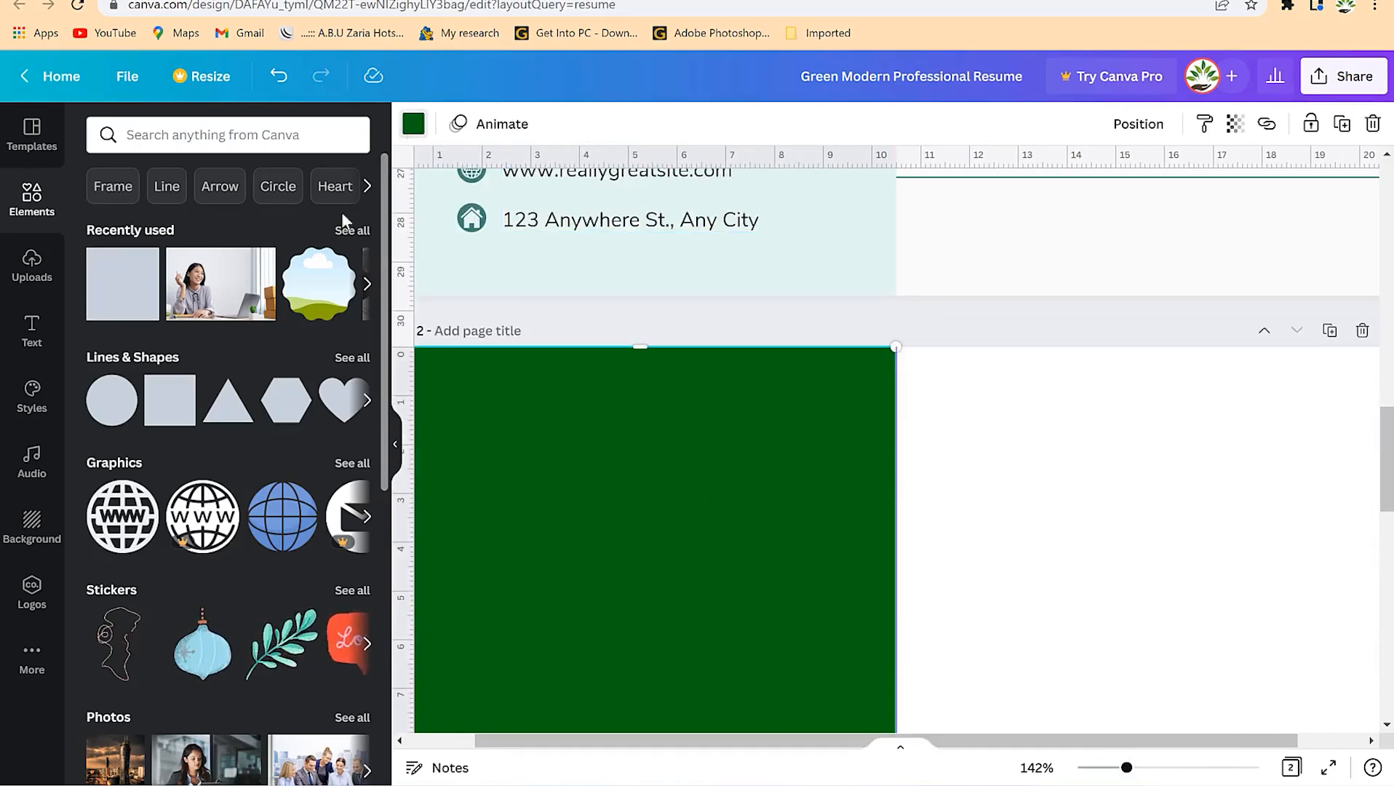
pyautogui.click(248, 267)
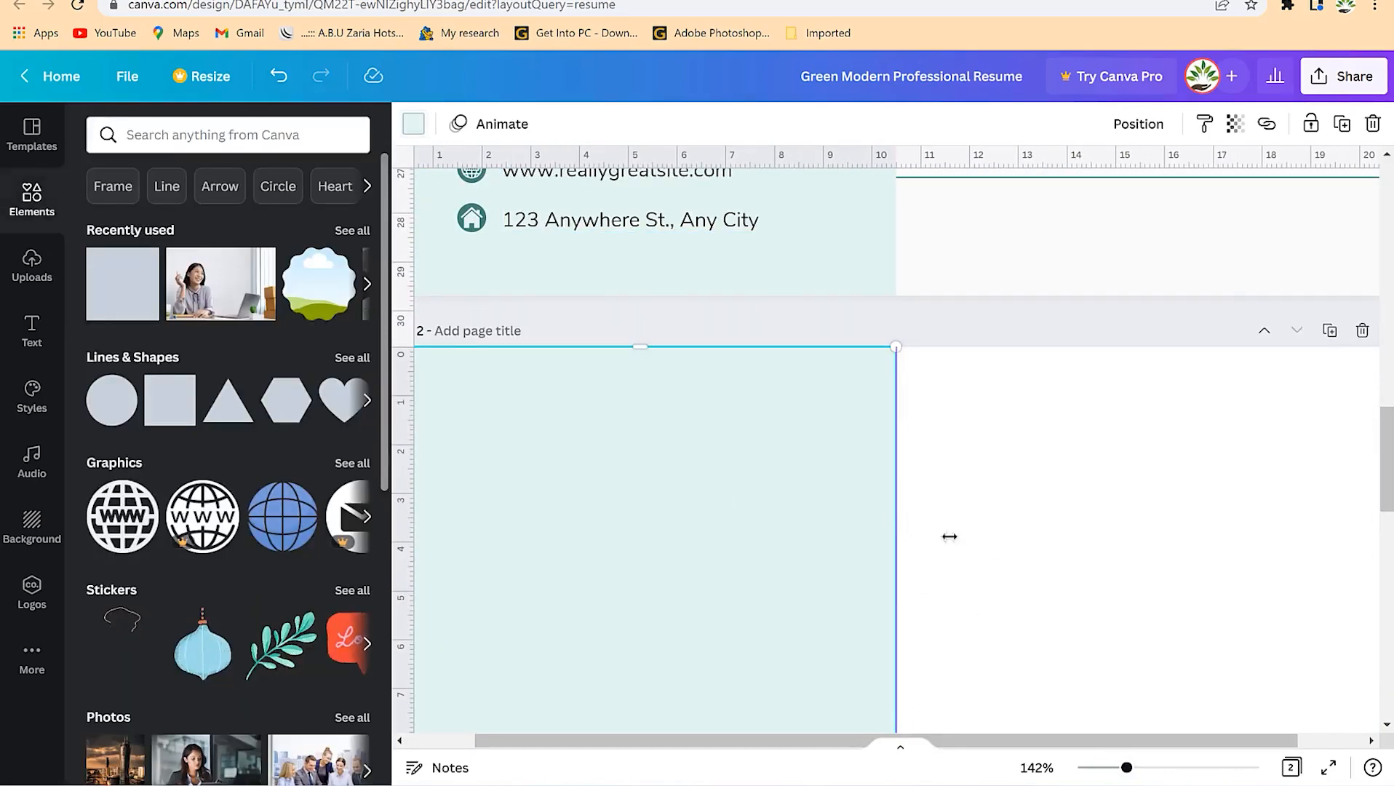
# - Extend the mint rectangle's lower edge to the bottom edge of page 2
pyautogui.scroll(-4, 952, 518)
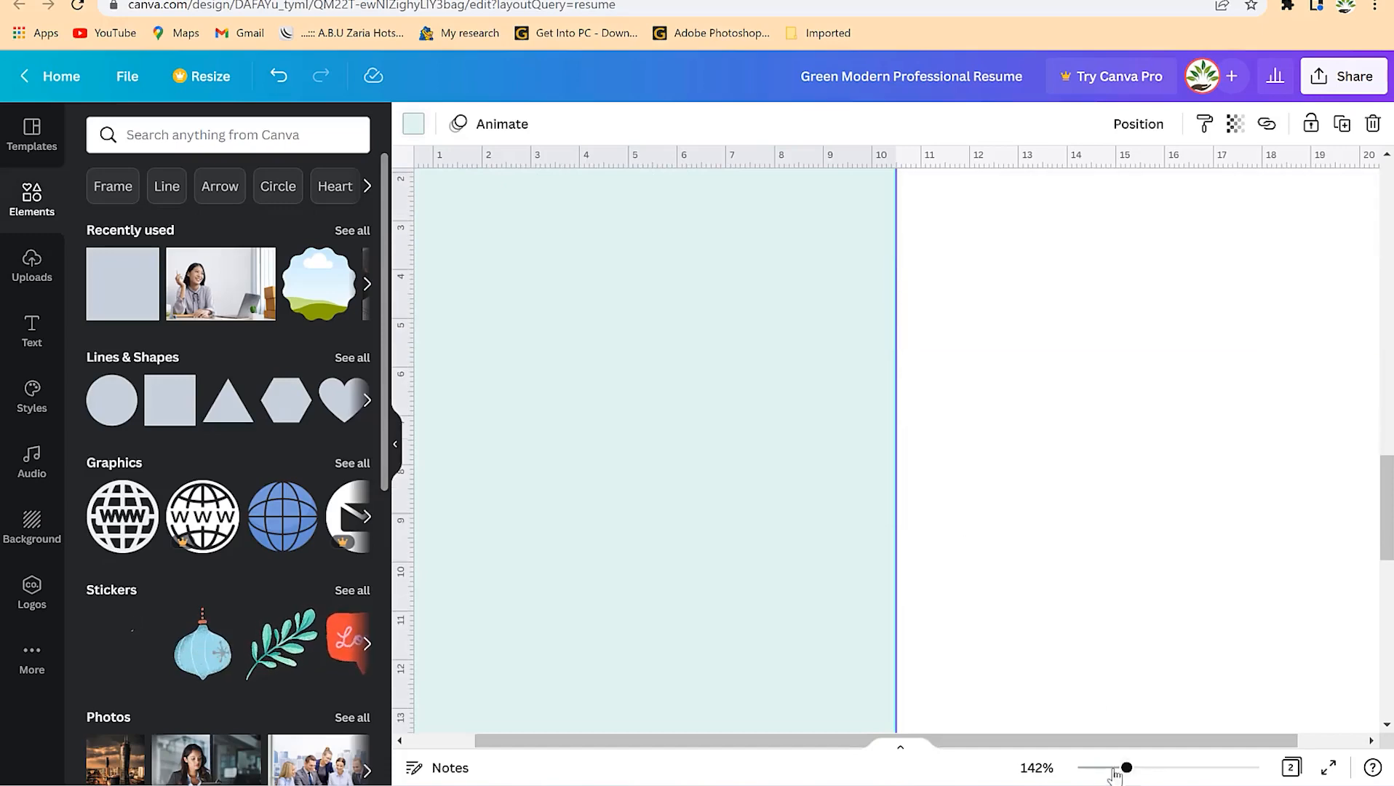
pyautogui.moveTo(1126, 768); pyautogui.dragTo(1091, 768)
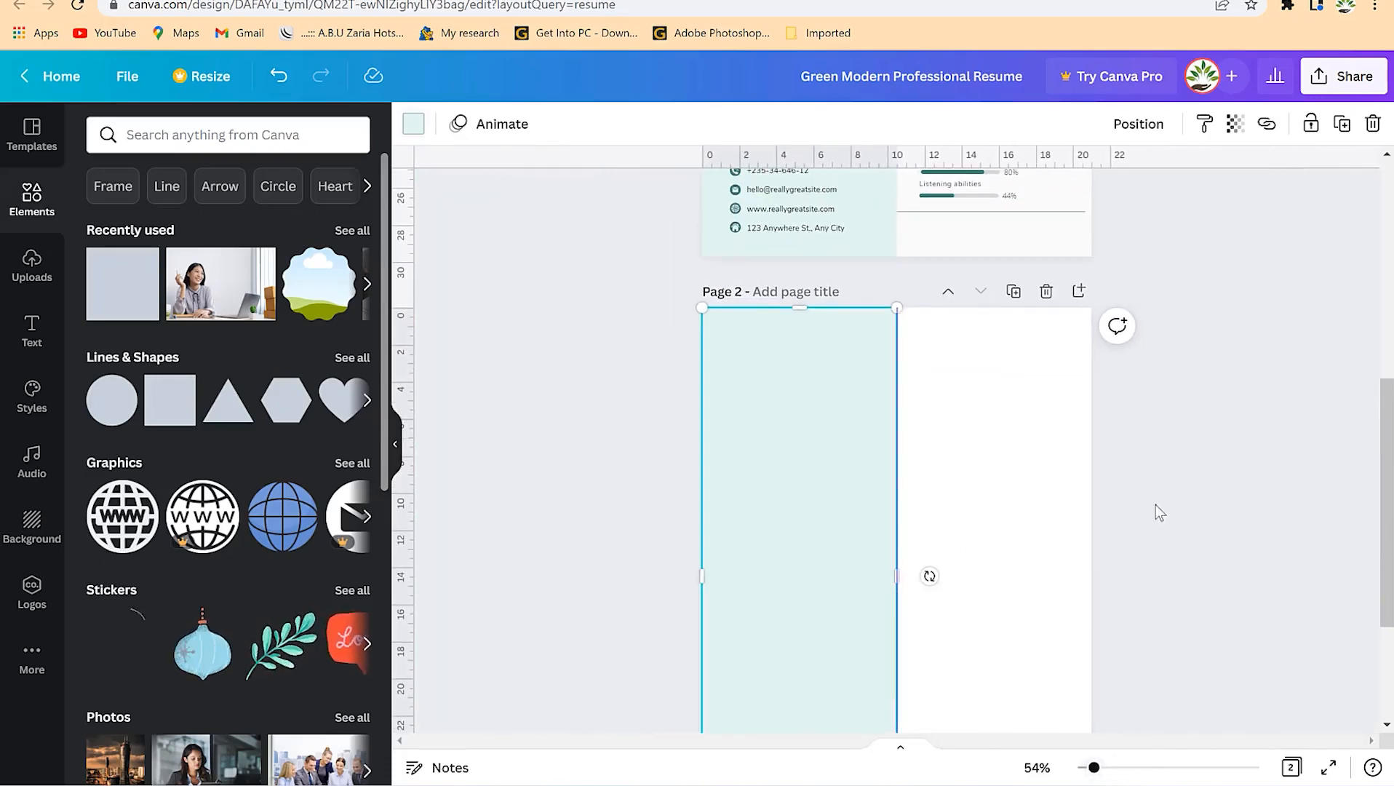
pyautogui.click(960, 435)
pyautogui.scroll(4, 961, 435)
pyautogui.scroll(-6, 961, 435)
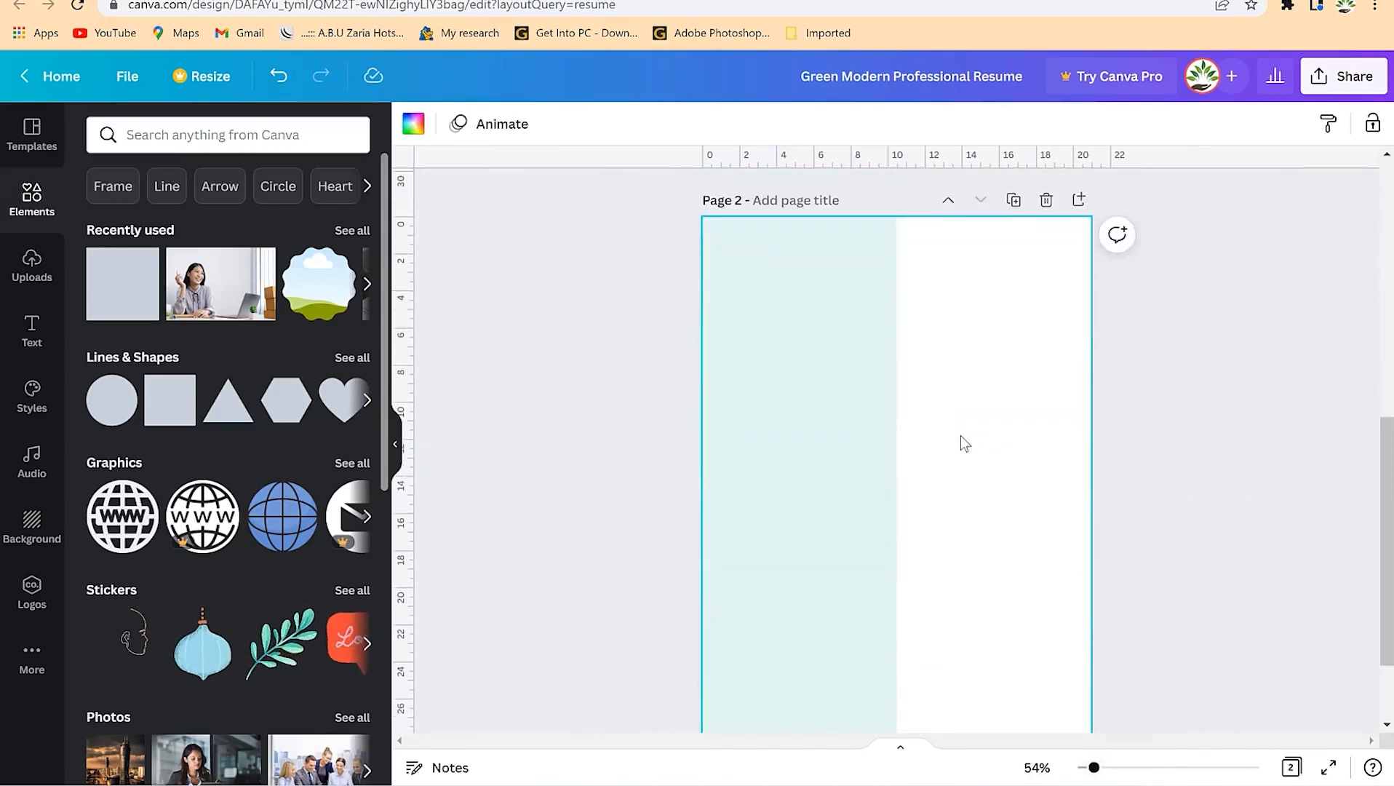
pyautogui.click(859, 350)
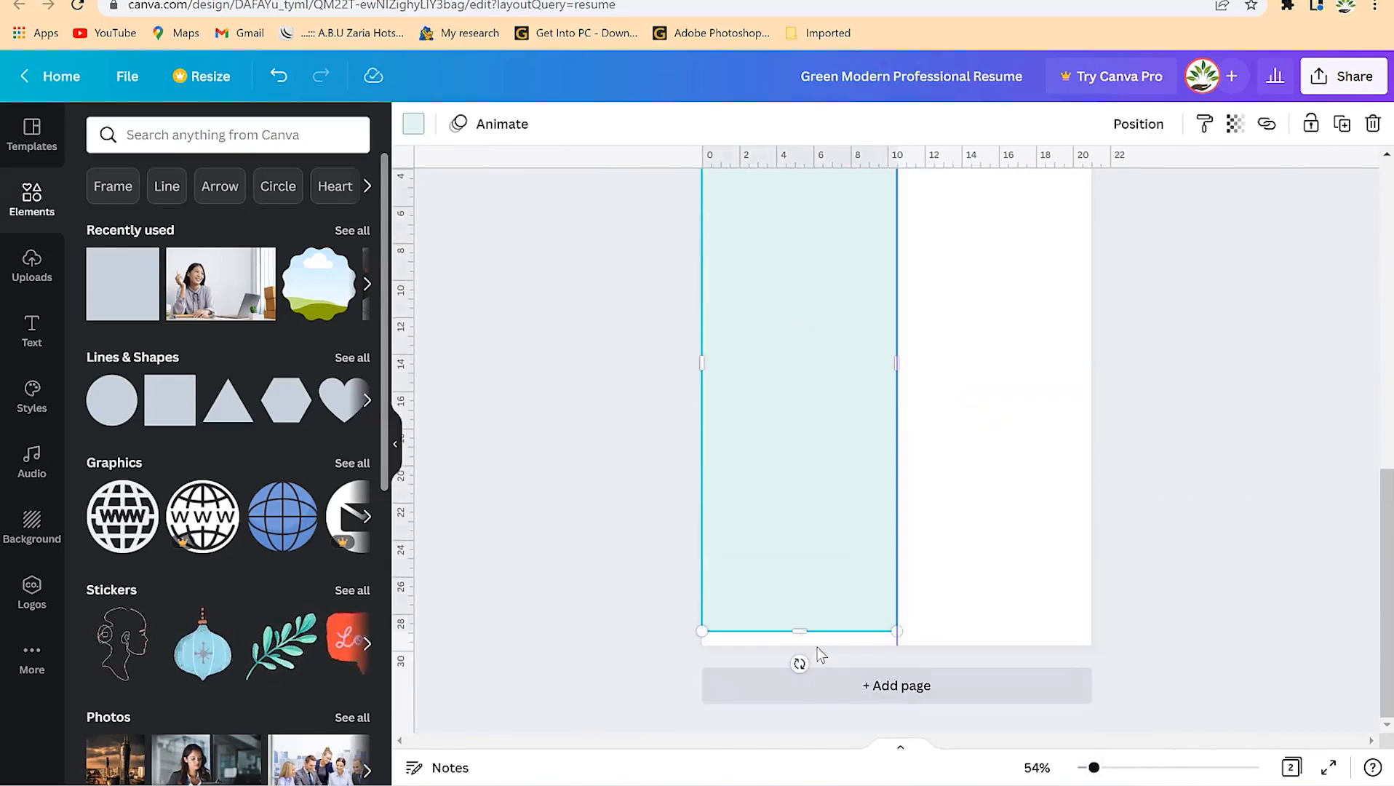
pyautogui.moveTo(802, 633); pyautogui.dragTo(800, 646)
pyautogui.click(914, 431)
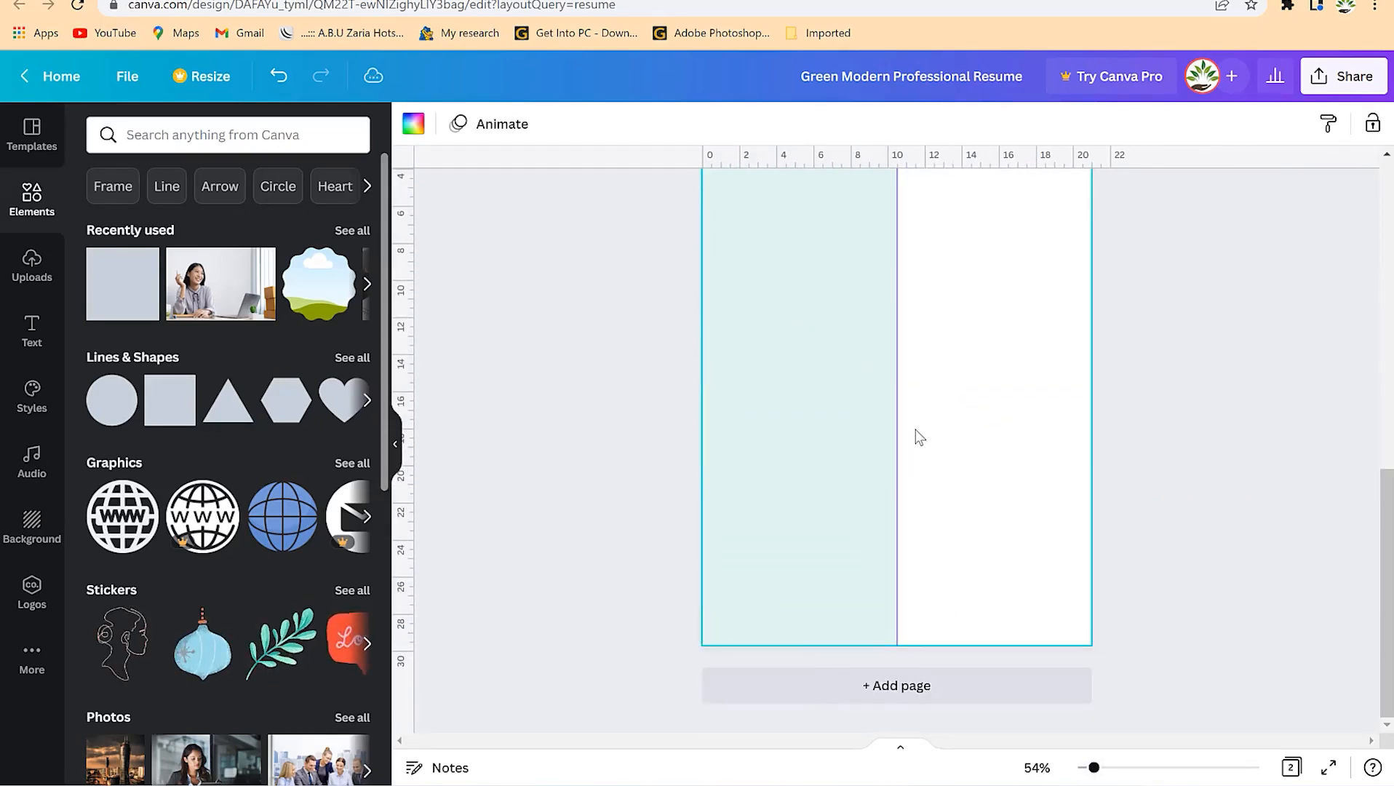
# - Copy the EXPERIENCE heading, the MARKETING MANAGER line and its bullet list from page 1 to the top of page 2's mint column
pyautogui.scroll(3, 920, 433)
pyautogui.scroll(6, 922, 435)
pyautogui.click(781, 410)
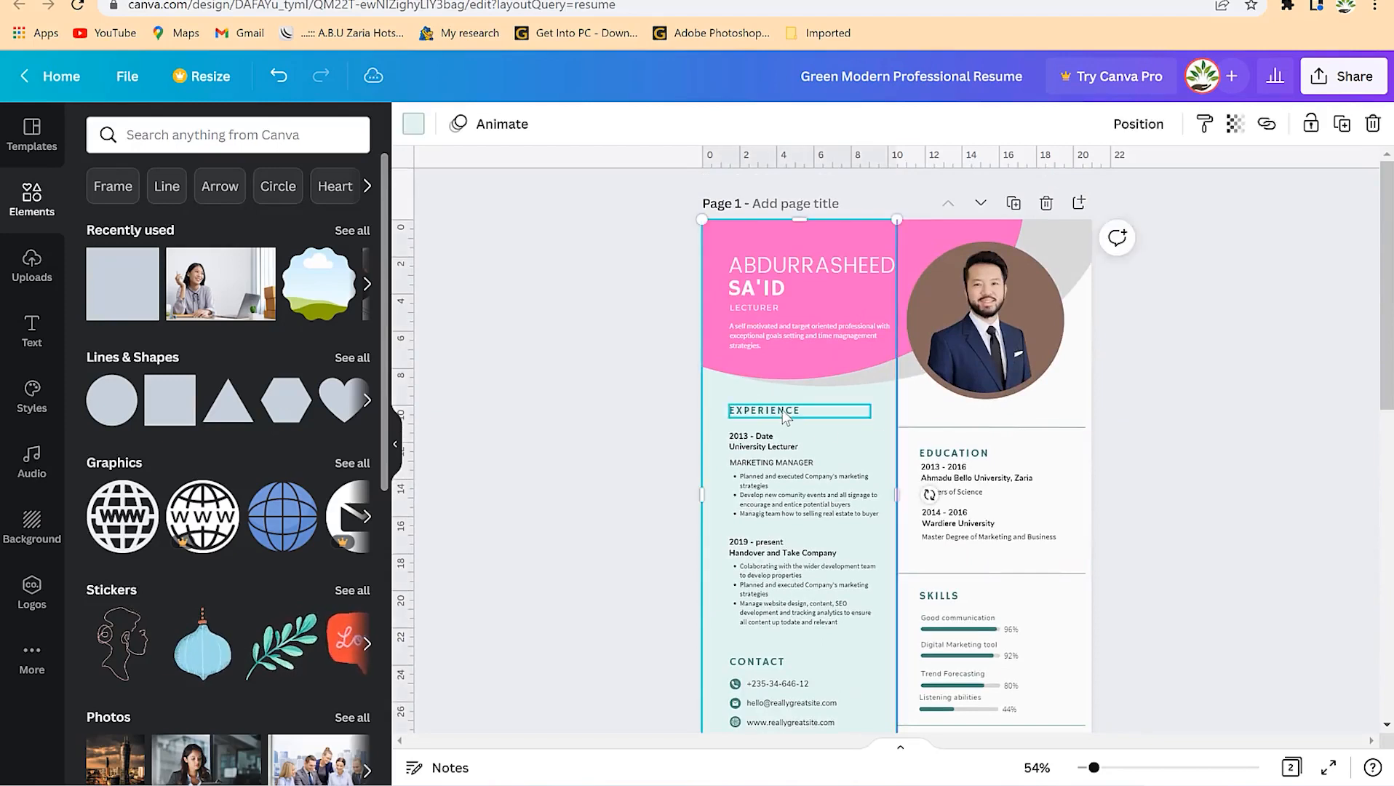
pyautogui.keyDown('shift'); pyautogui.click(820, 499); pyautogui.keyUp('shift')
pyautogui.keyDown('shift'); pyautogui.click(753, 463); pyautogui.keyUp('shift')
pyautogui.keyDown('shift'); pyautogui.click(747, 442); pyautogui.keyUp('shift')
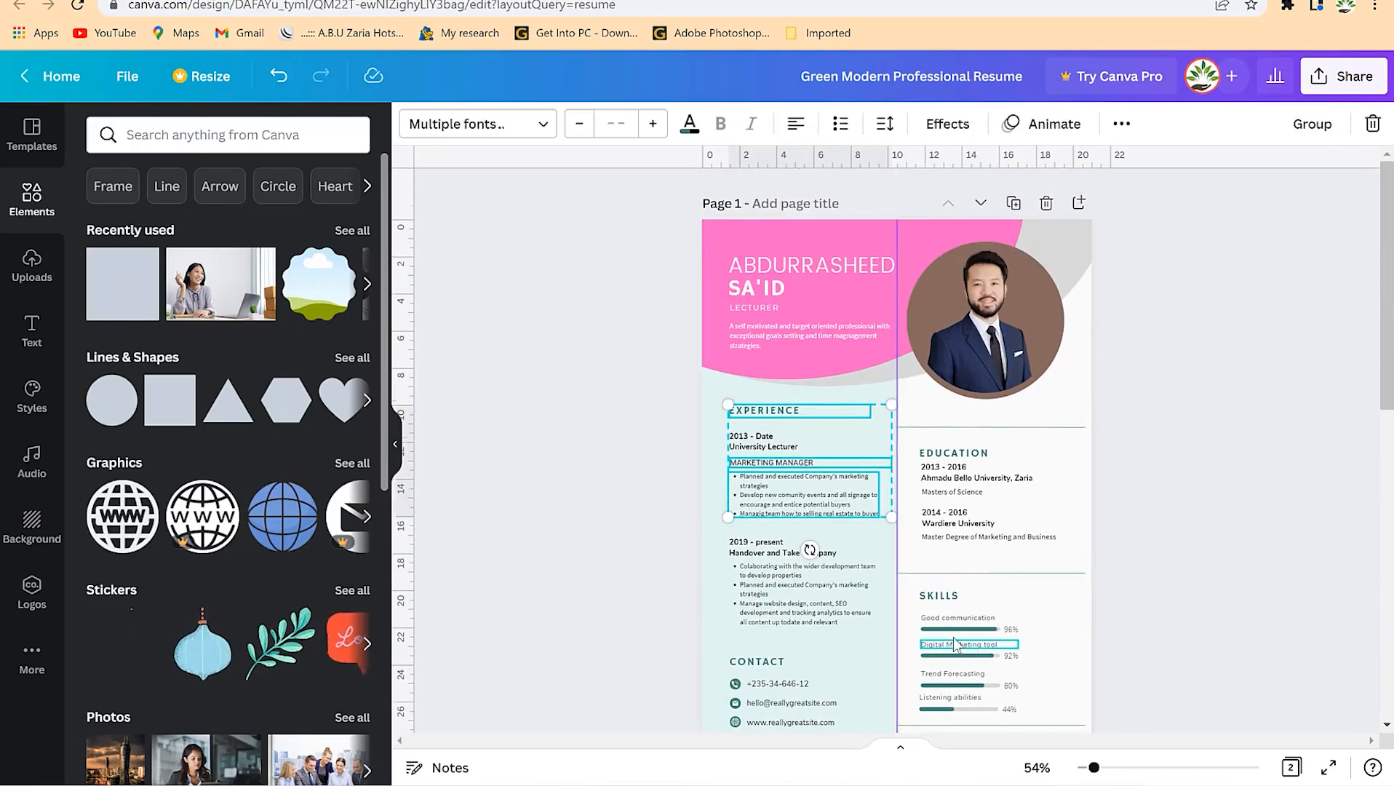
pyautogui.scroll(-8, 851, 509)
pyautogui.click(844, 524)
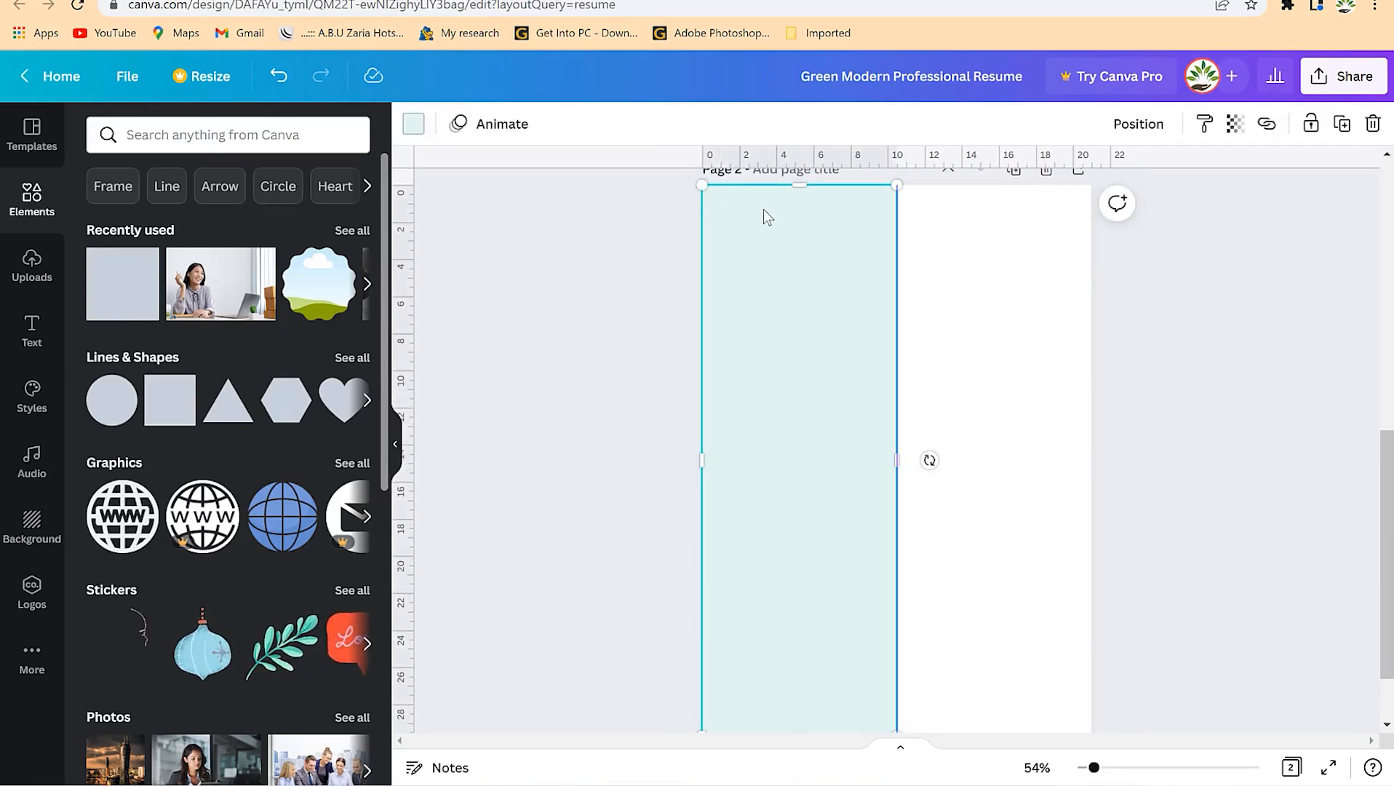
pyautogui.hotkey('ctrl', 'v')
pyautogui.moveTo(812, 377); pyautogui.dragTo(798, 209)
pyautogui.scroll(3, 842, 571)
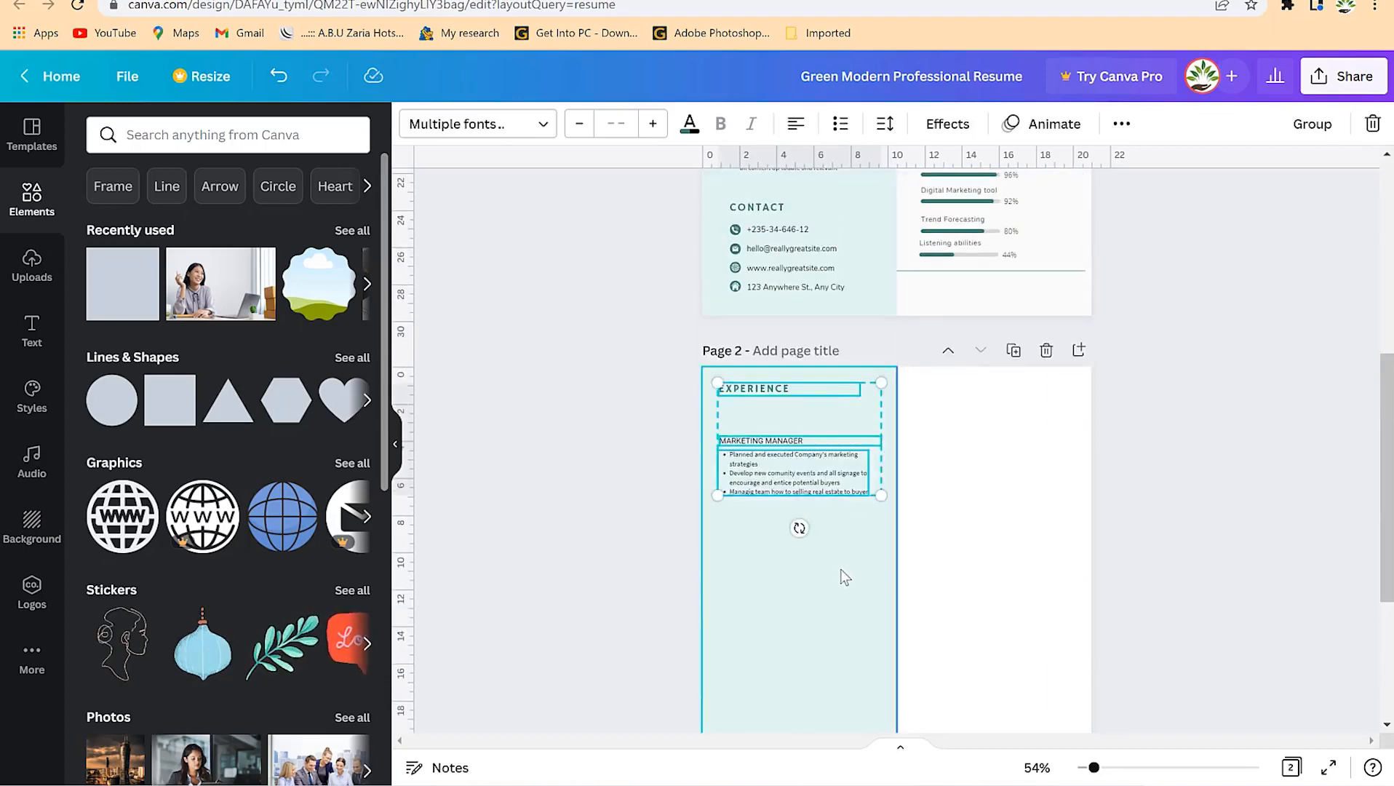
# - Replace the copied EXPERIENCE heading on page 2 with LIST OF PUBLICATIONS
pyautogui.click(800, 374)
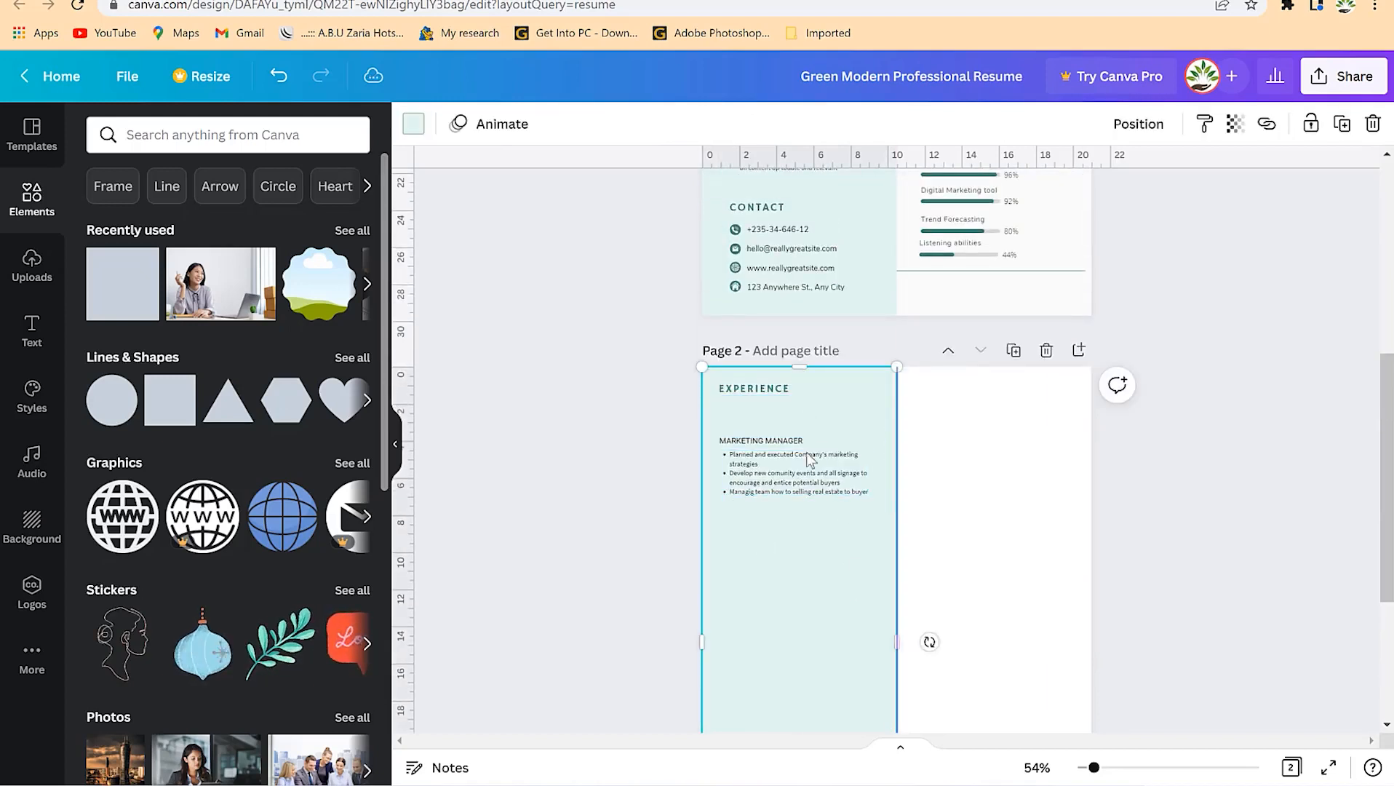
pyautogui.doubleClick(788, 391)
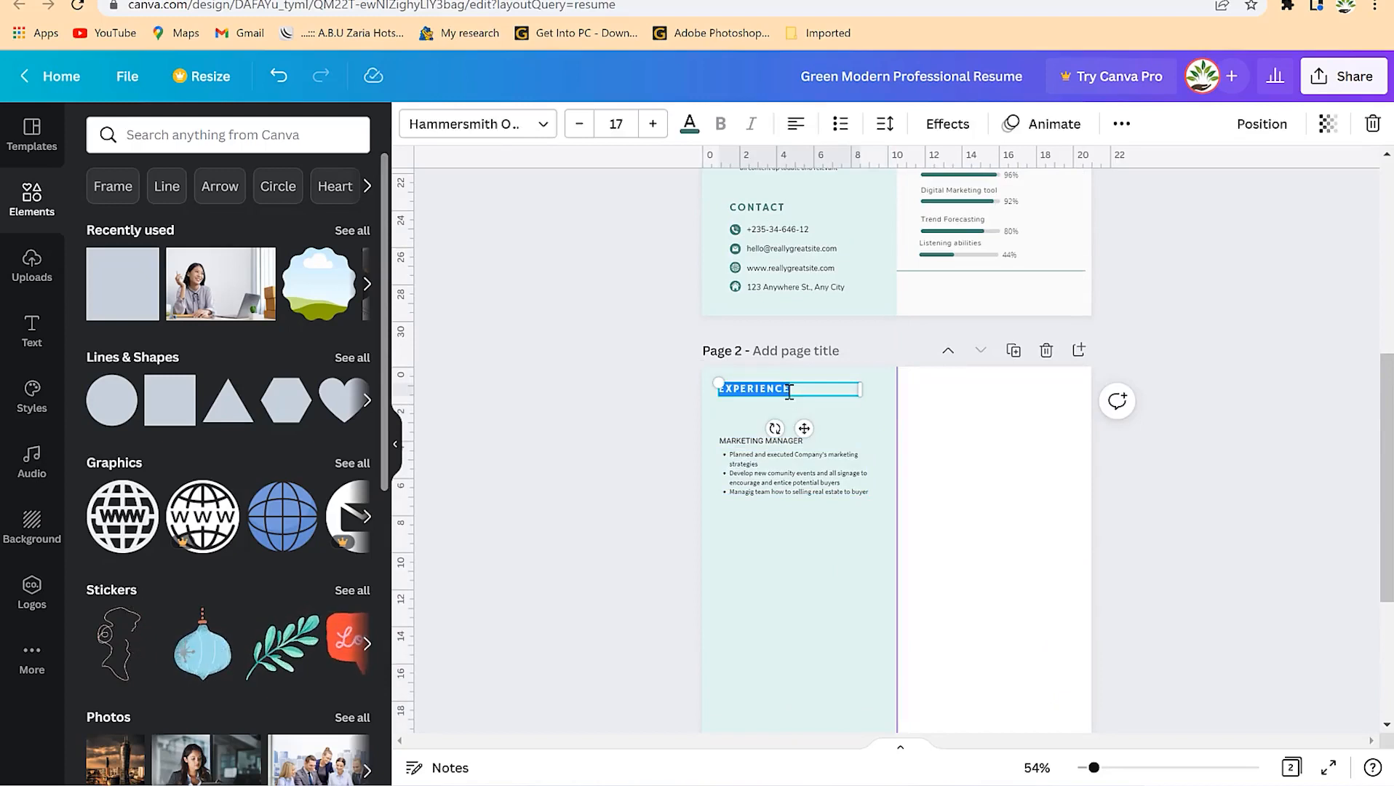
pyautogui.press('BackSpace')
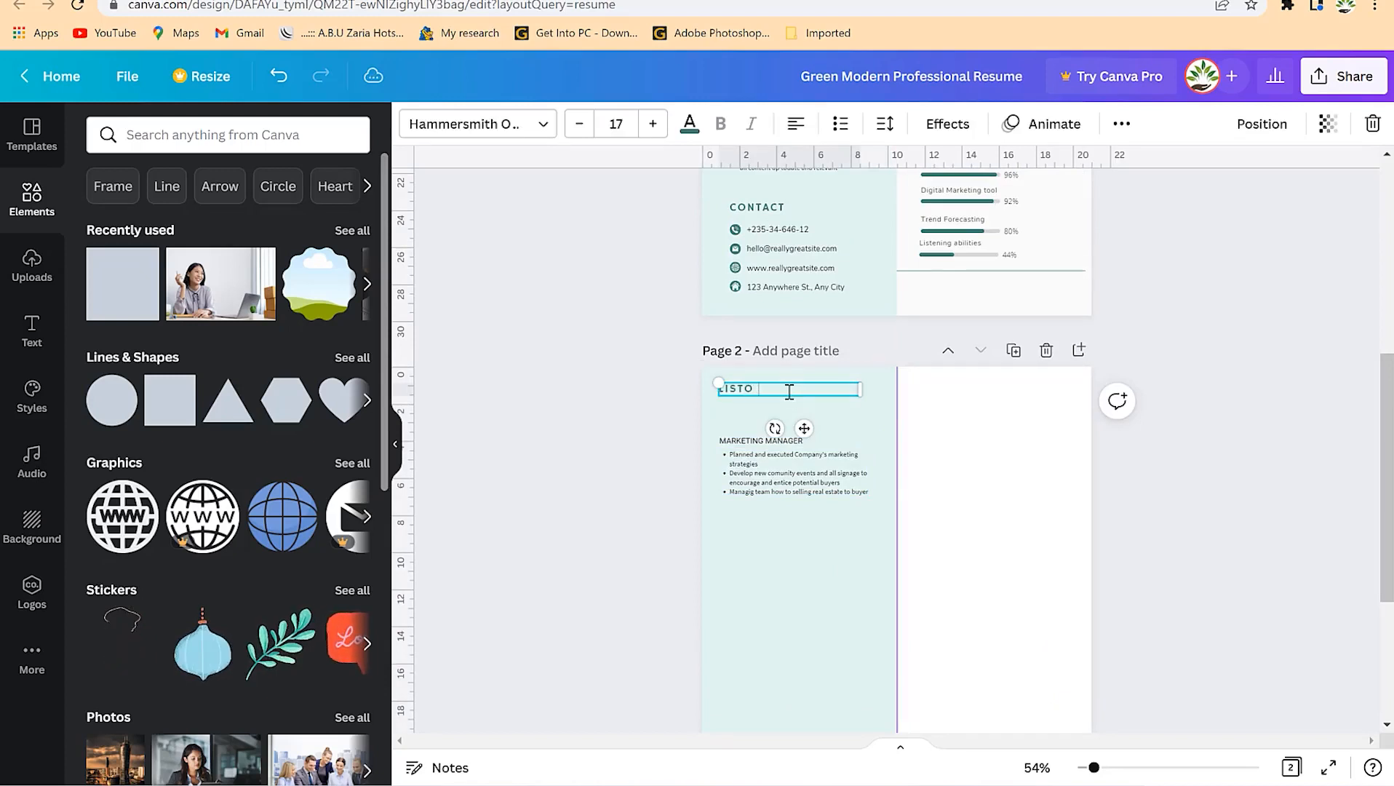
pyautogui.write('LIST OF PUBLICA')
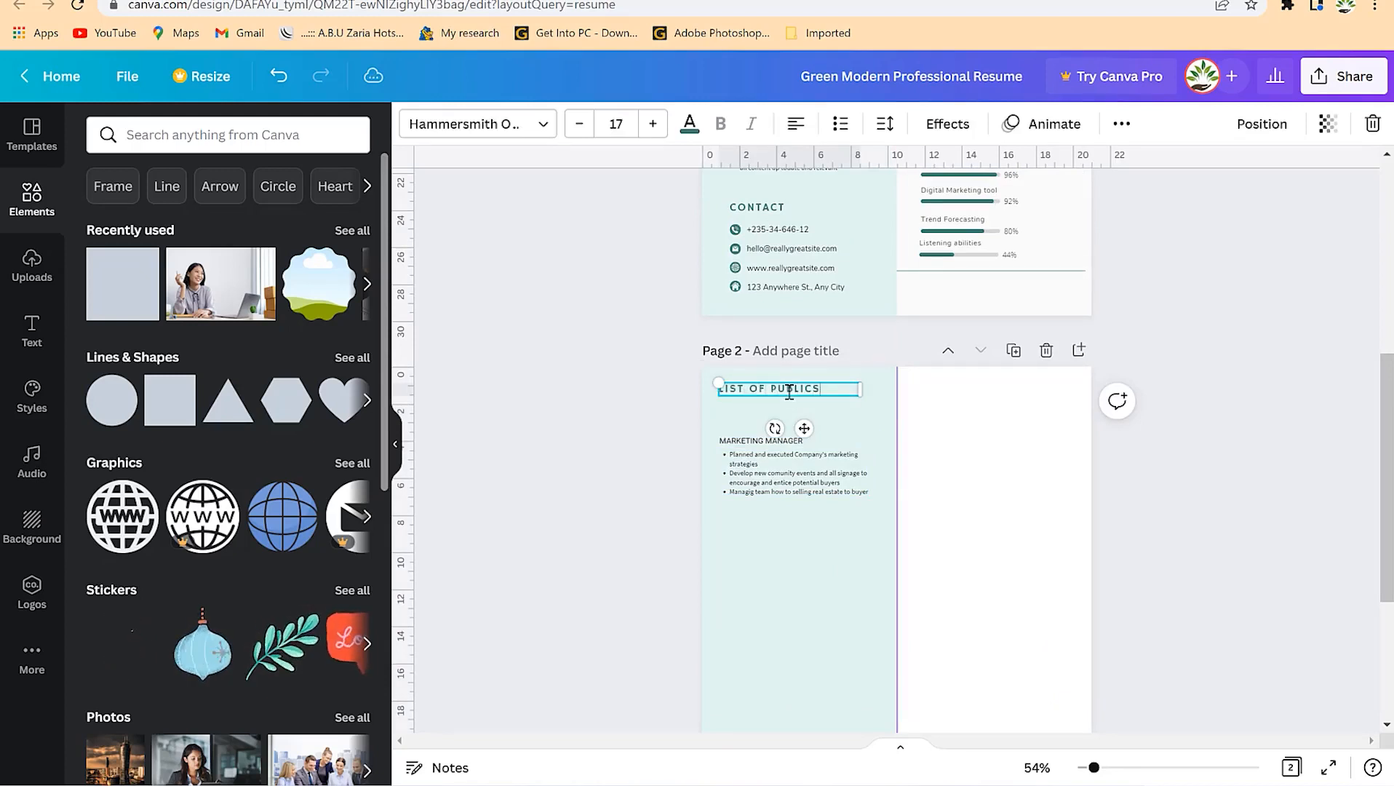
pyautogui.write('TIONS')
# - Delete the MARKETING MANAGER line on page 2 and move the bullet list up beneath the LIST OF PUBLICATIONS heading
pyautogui.click(763, 464)
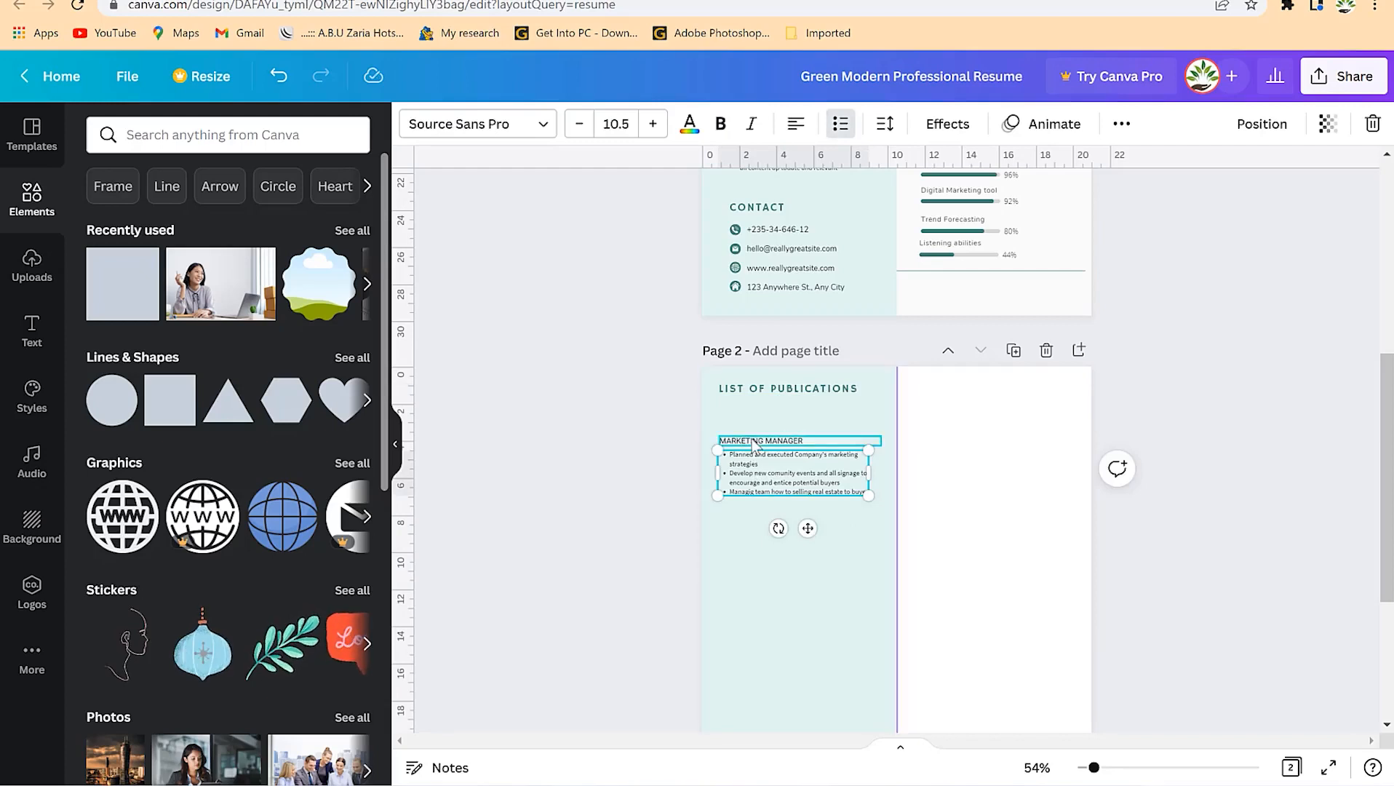
pyautogui.click(760, 441)
pyautogui.press('Delete')
pyautogui.click(776, 456)
pyautogui.moveTo(776, 456); pyautogui.dragTo(756, 419)
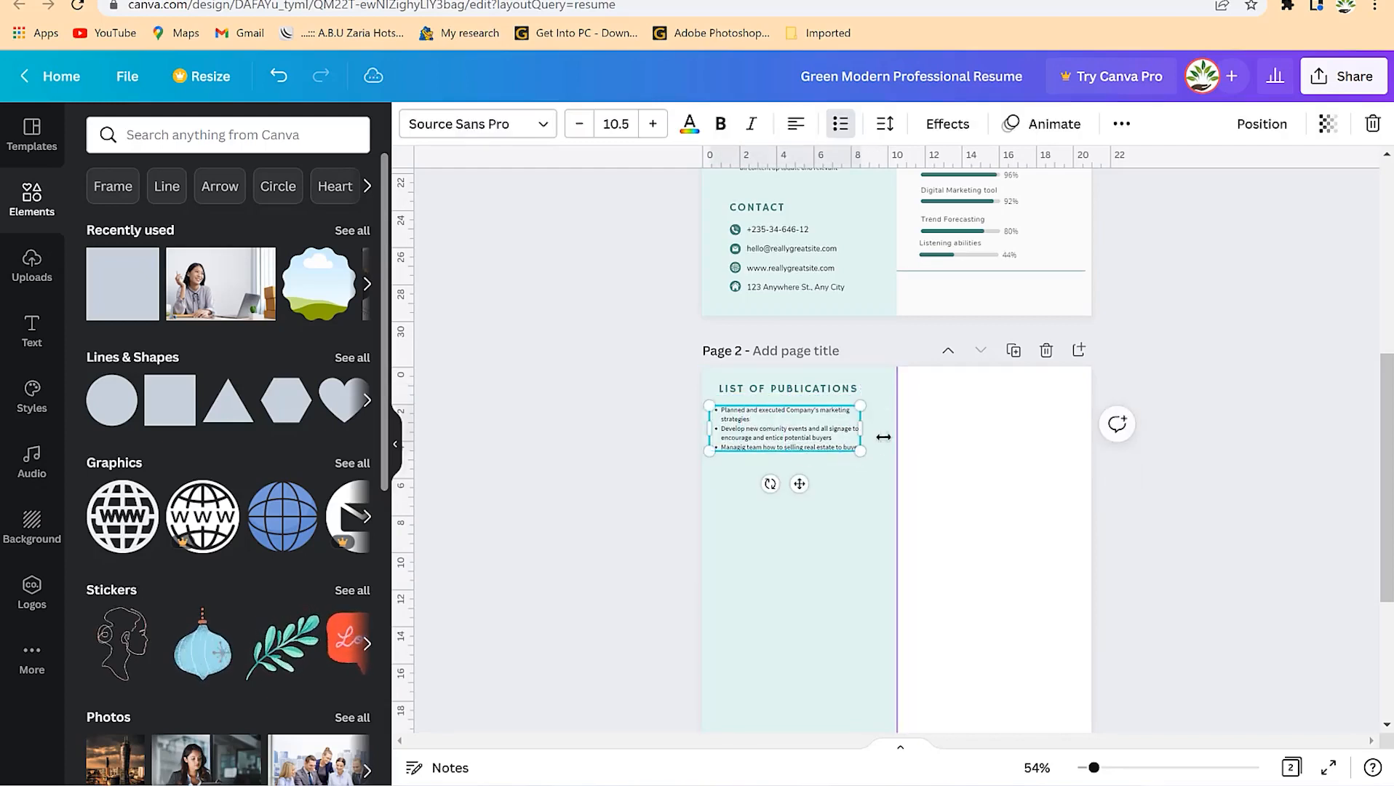
pyautogui.click(835, 607)
# - Duplicate the LIST OF PUBLICATIONS heading with its bullet list and place the copy below the original in the mint column
pyautogui.click(822, 392)
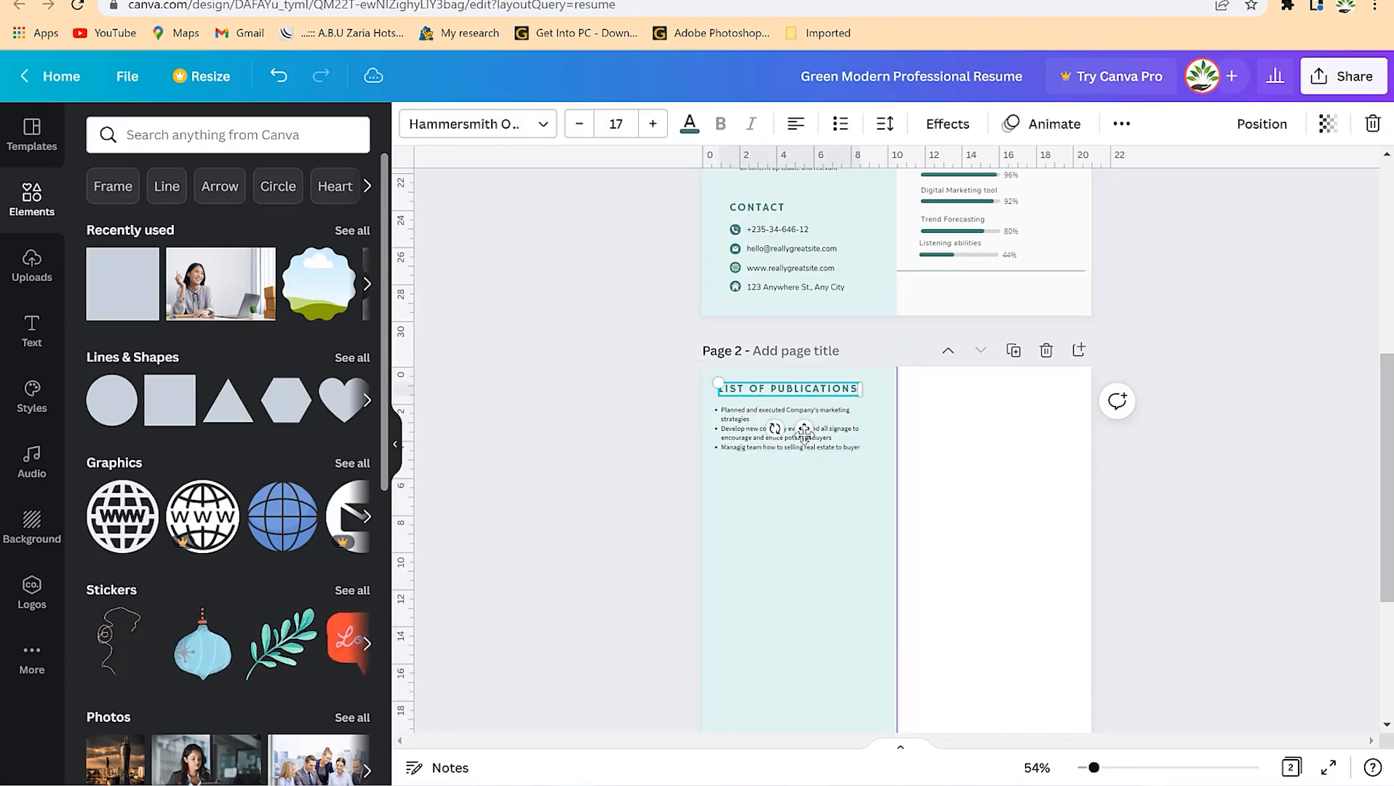
pyautogui.click(837, 445)
pyautogui.keyDown('shift'); pyautogui.click(824, 392); pyautogui.keyUp('shift')
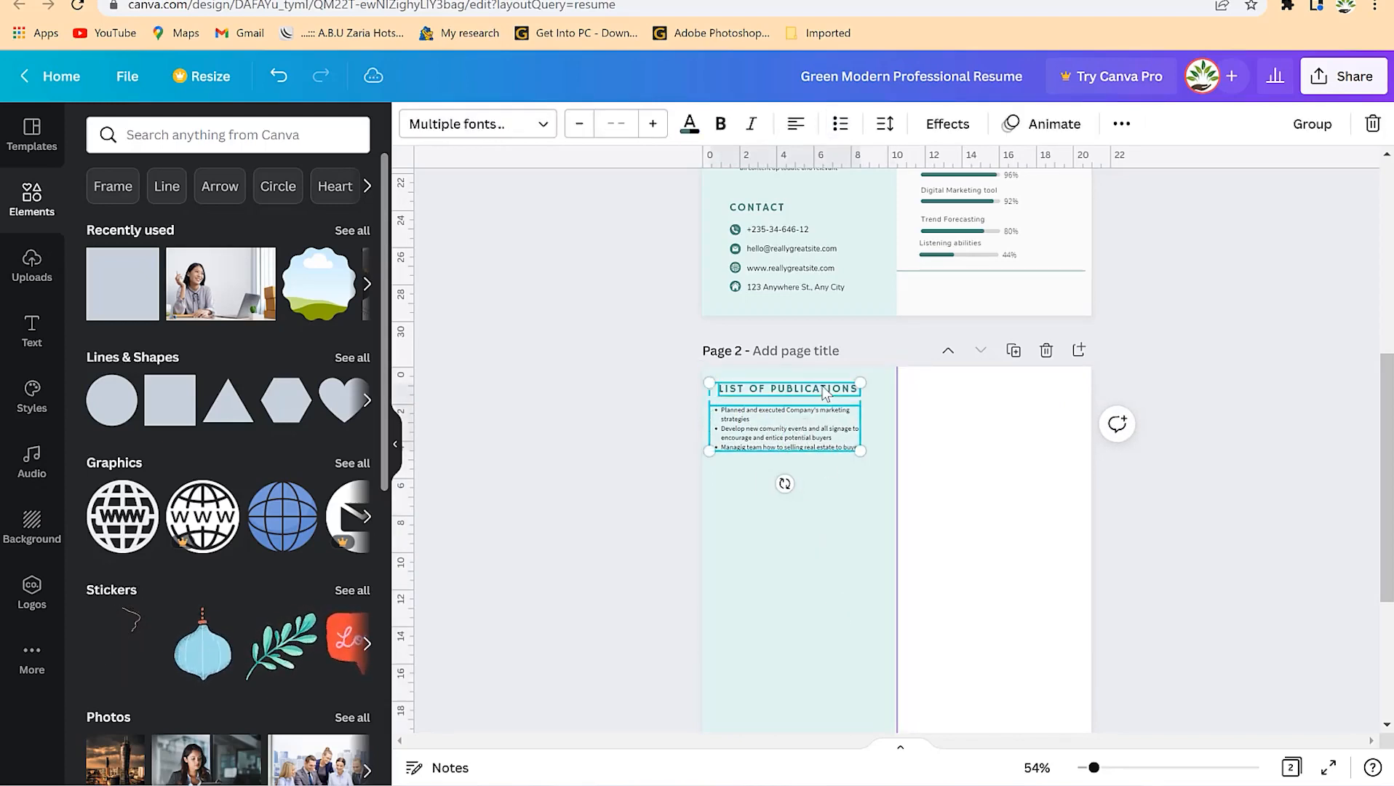
pyautogui.hotkey('ctrl', 'd')
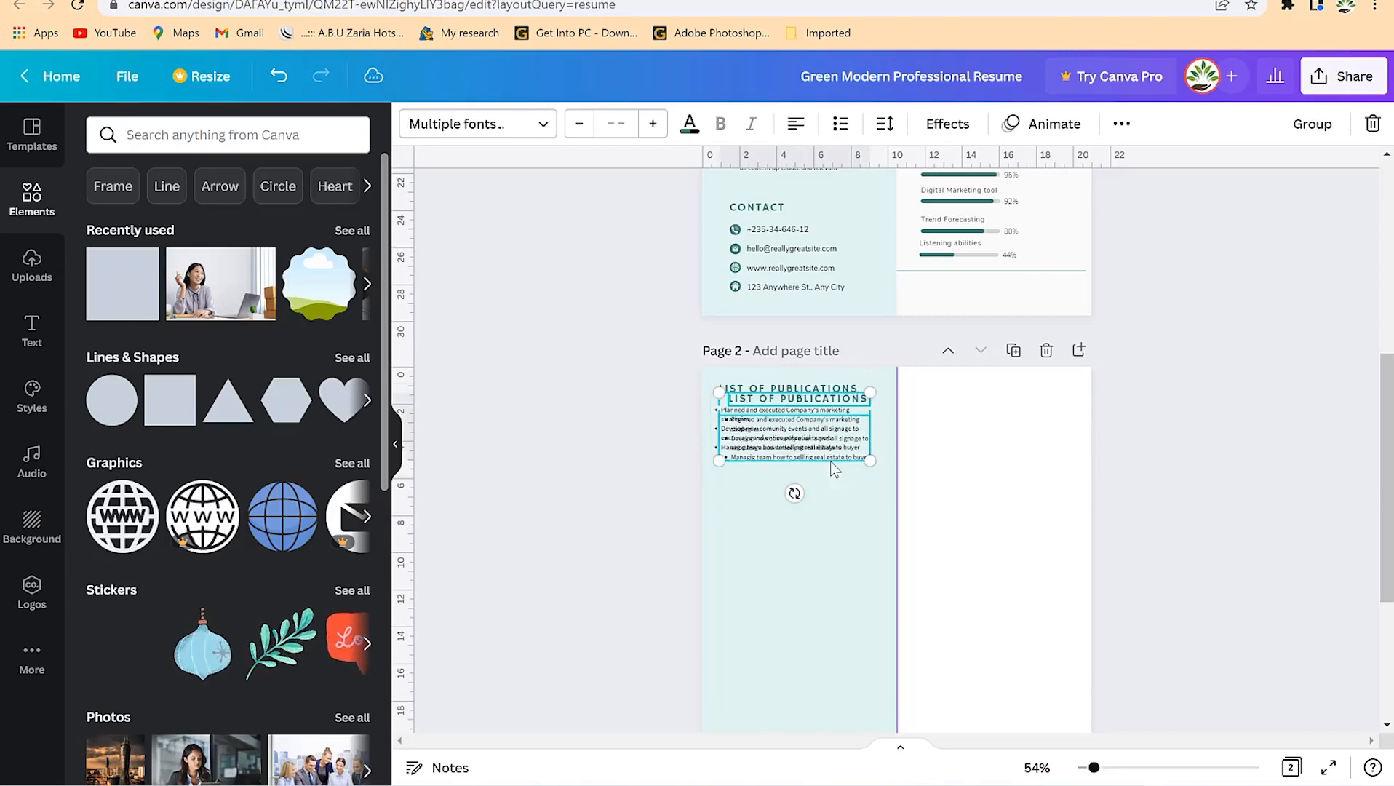
pyautogui.moveTo(818, 447); pyautogui.dragTo(808, 530)
# - Retitle the second section's heading on page 2 as VOLUNTEER ACTIVITES
pyautogui.doubleClick(825, 482)
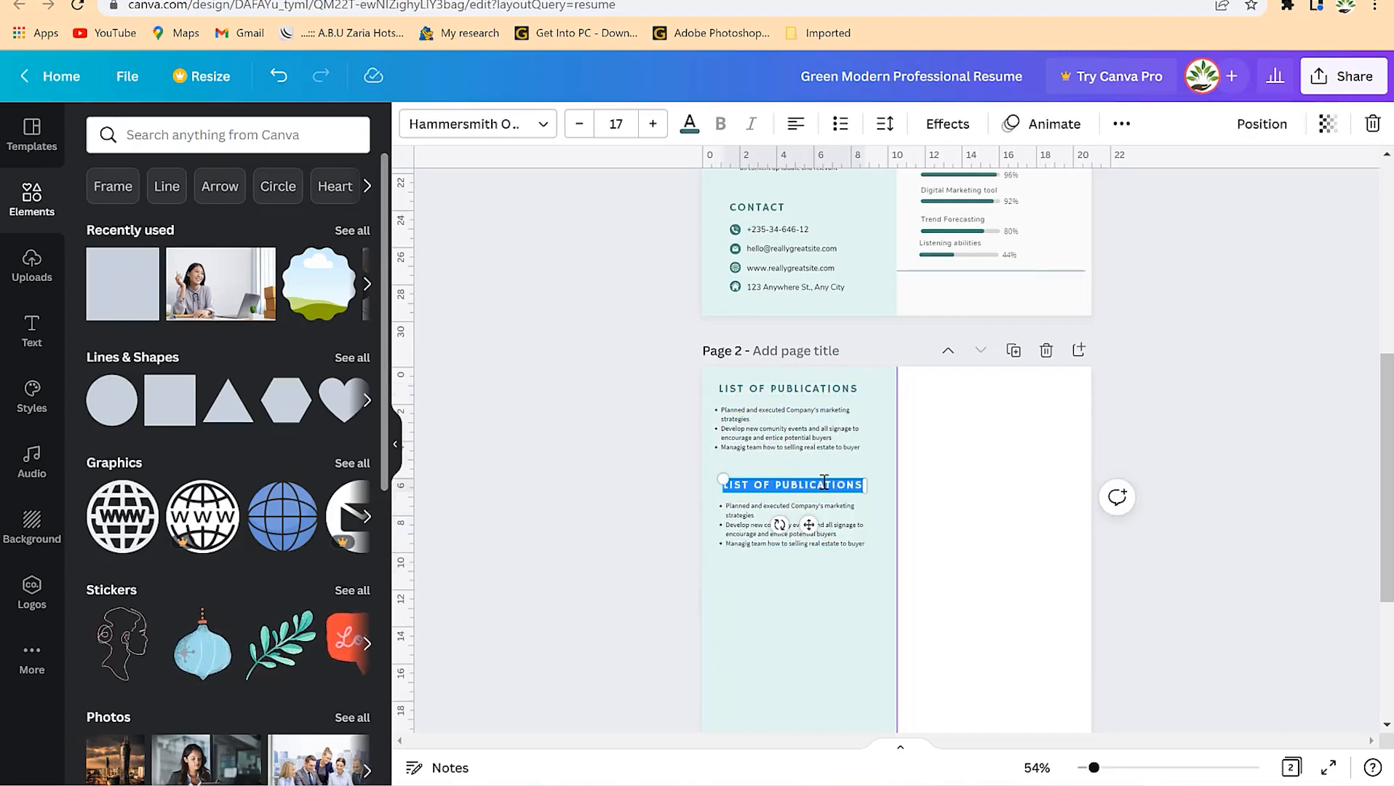
pyautogui.write('VOLUNTEER ACTIVITIES')
pyautogui.click(855, 601)
# - Duplicate the VOLUNTEER ACTIVITES heading with its bullet list and place the copy directly below it as a third section
pyautogui.click(831, 533)
pyautogui.keyDown('shift'); pyautogui.click(844, 484); pyautogui.keyUp('shift')
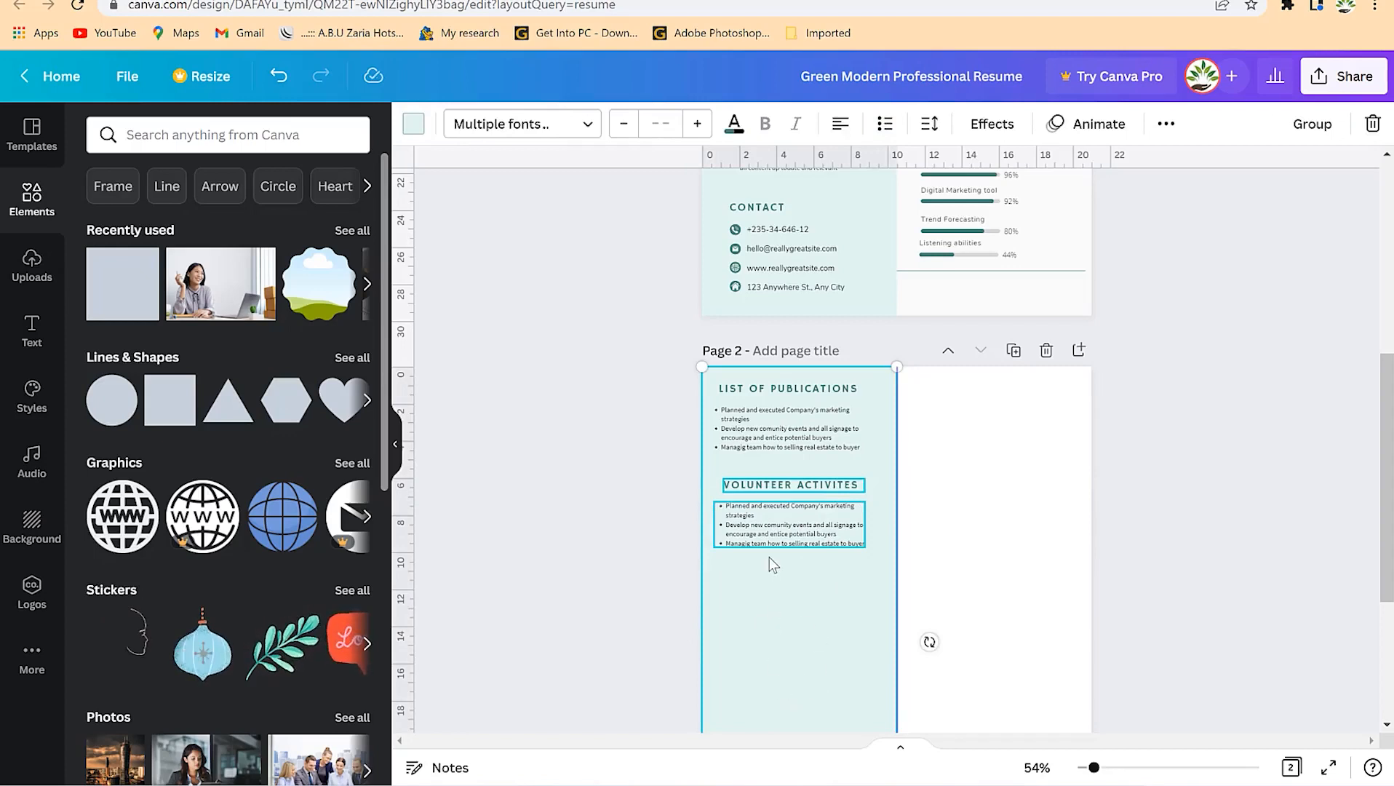
pyautogui.hotkey('ctrl', 'z')
pyautogui.keyDown('shift'); pyautogui.click(814, 485); pyautogui.keyUp('shift')
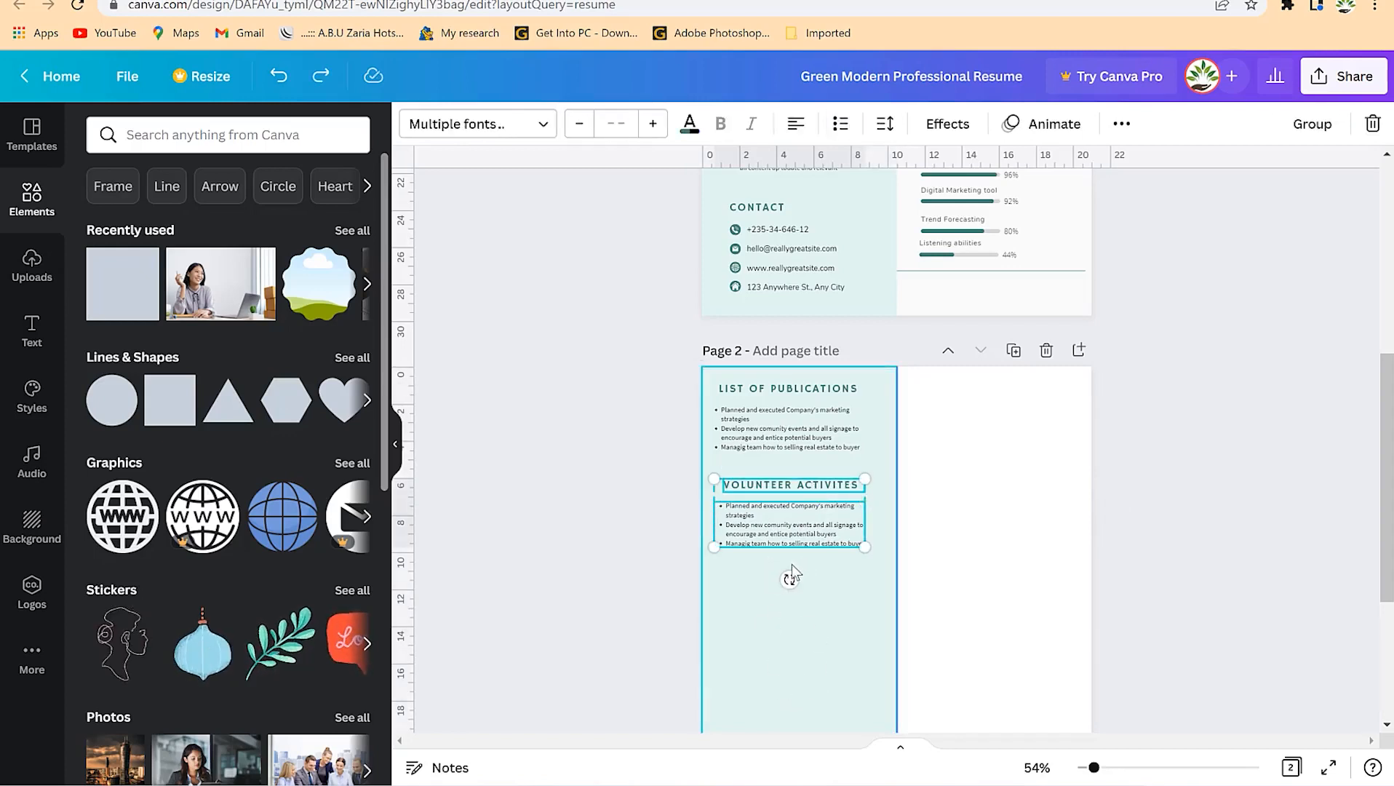
pyautogui.hotkey('ctrl', 'd')
pyautogui.moveTo(800, 543); pyautogui.dragTo(800, 627)
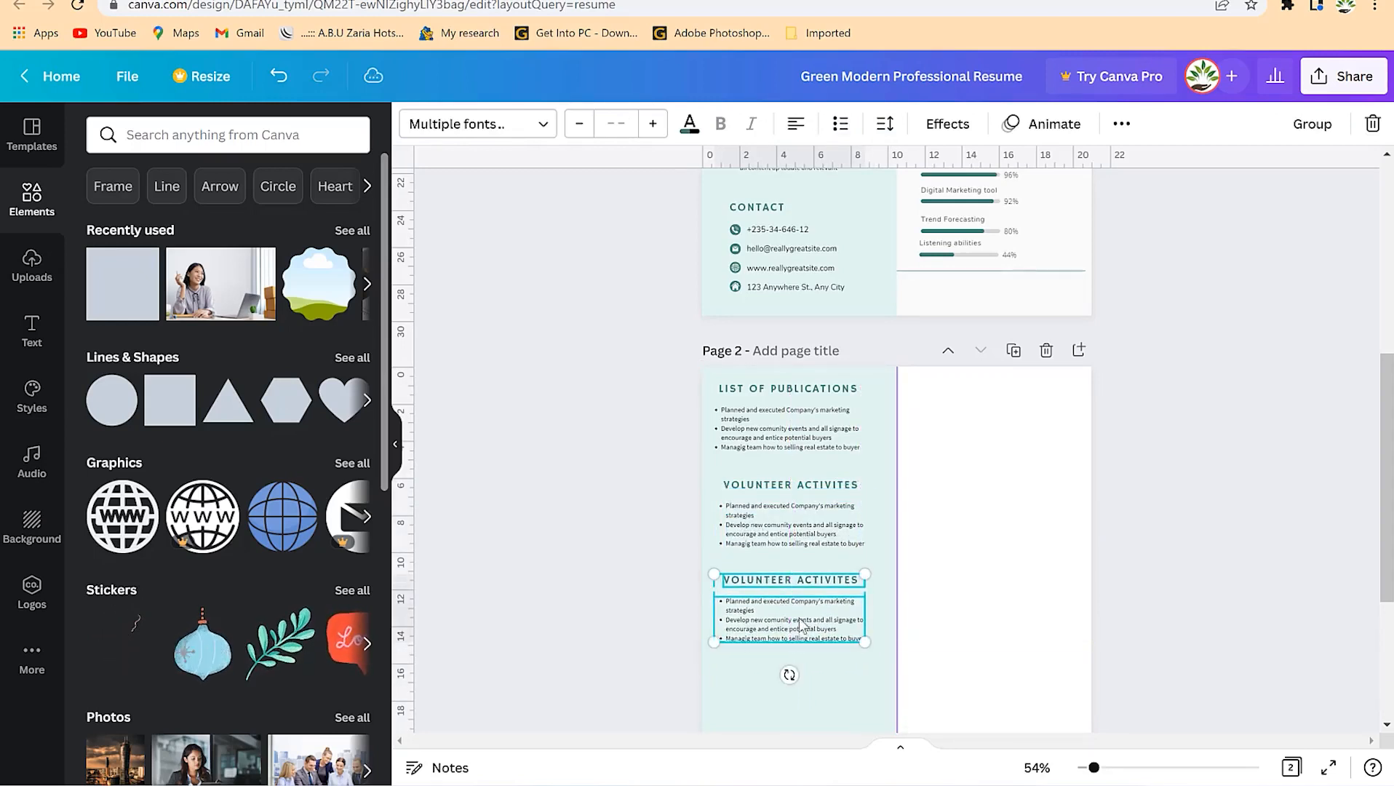
# - Retitle the third section's heading on page 2 as REFREES
pyautogui.doubleClick(815, 578)
pyautogui.write('REFREES')
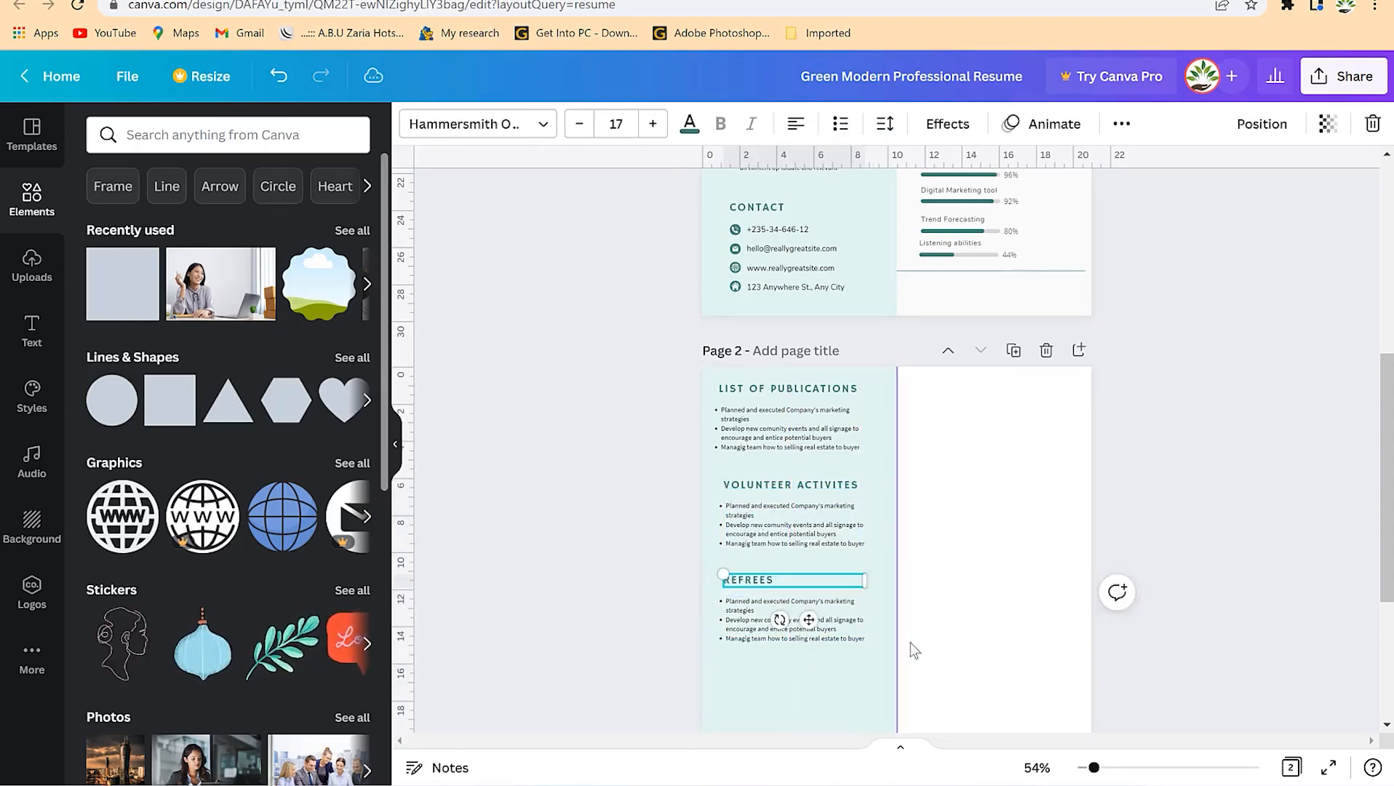
pyautogui.click(964, 620)
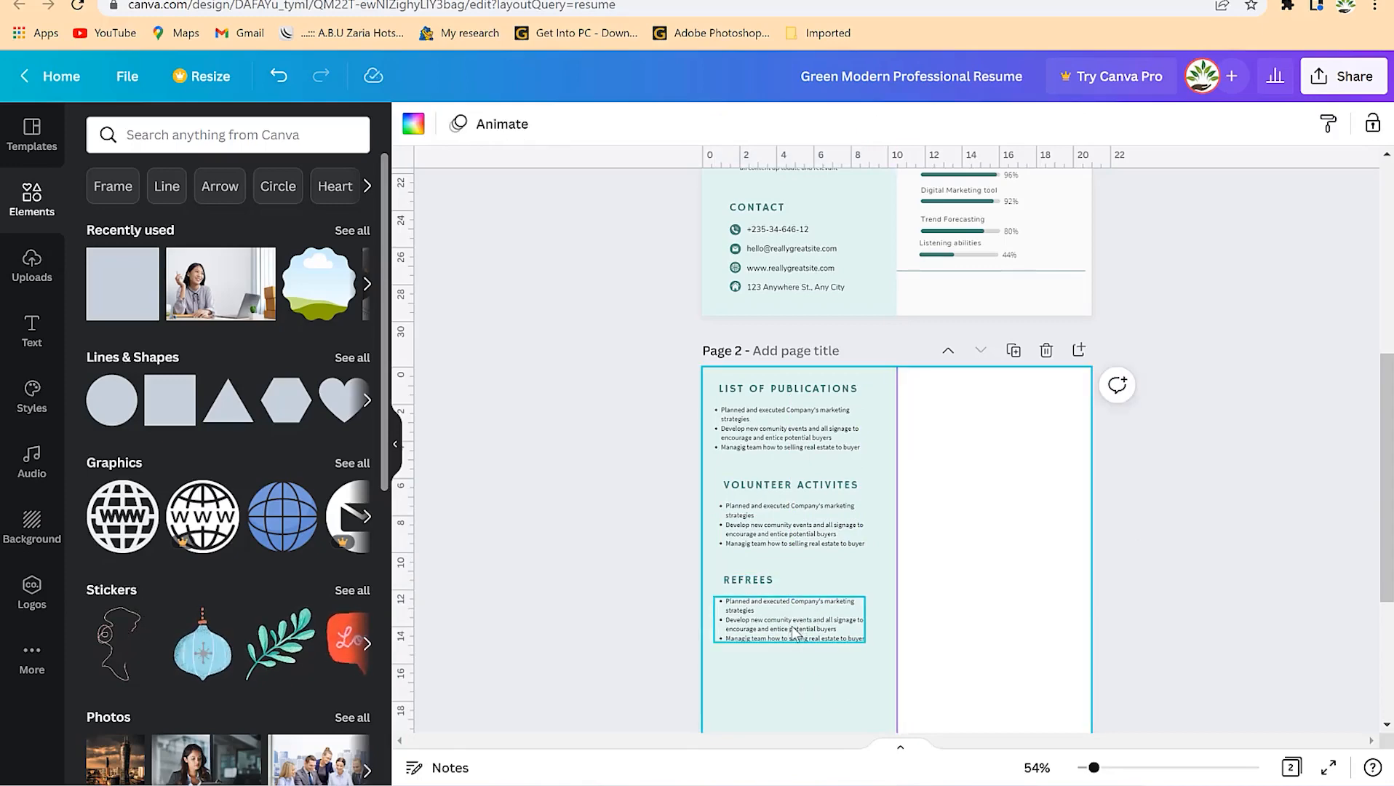
# - Review the layout of both resume pages from the page 1 header to the end of page 2
pyautogui.scroll(-3, 813, 616)
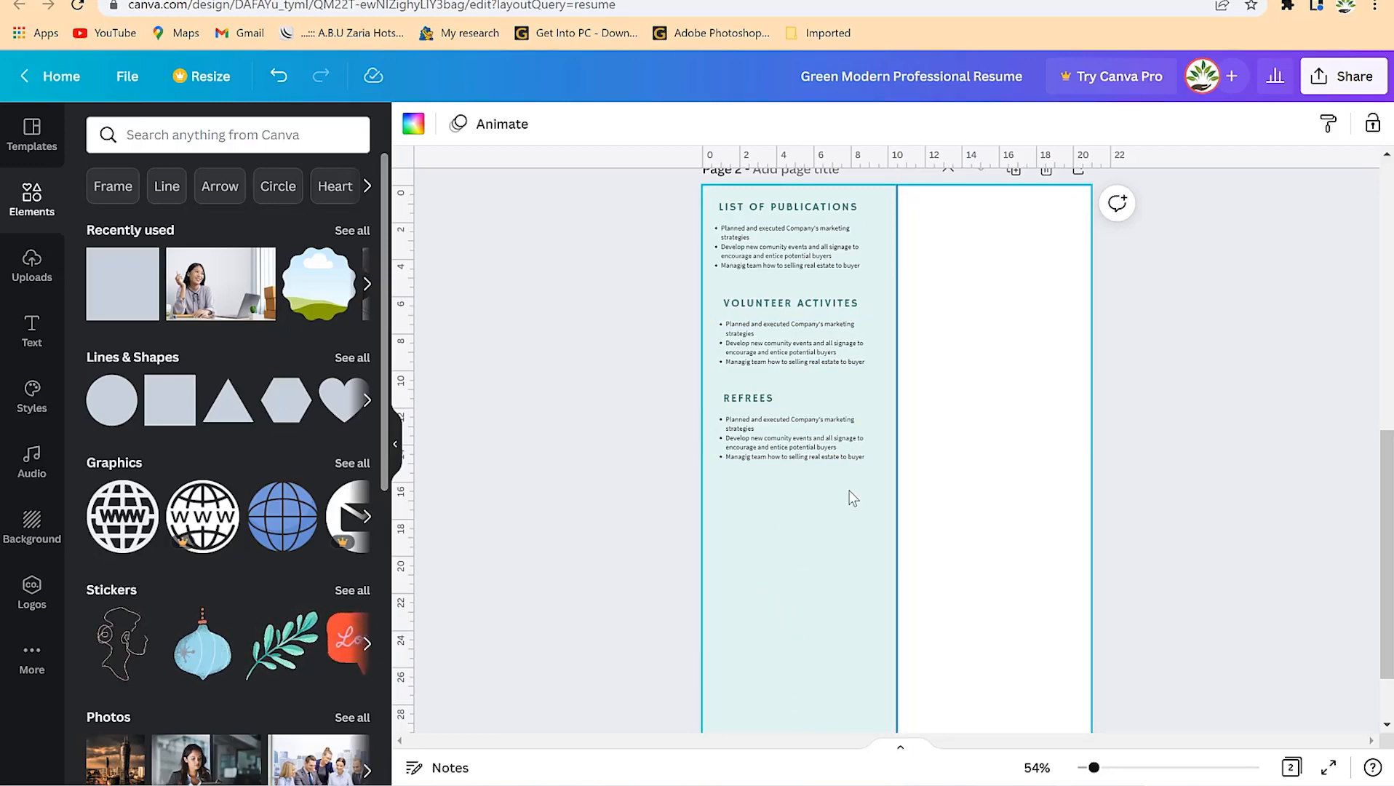
pyautogui.scroll(3, 837, 487)
pyautogui.scroll(-3, 924, 611)
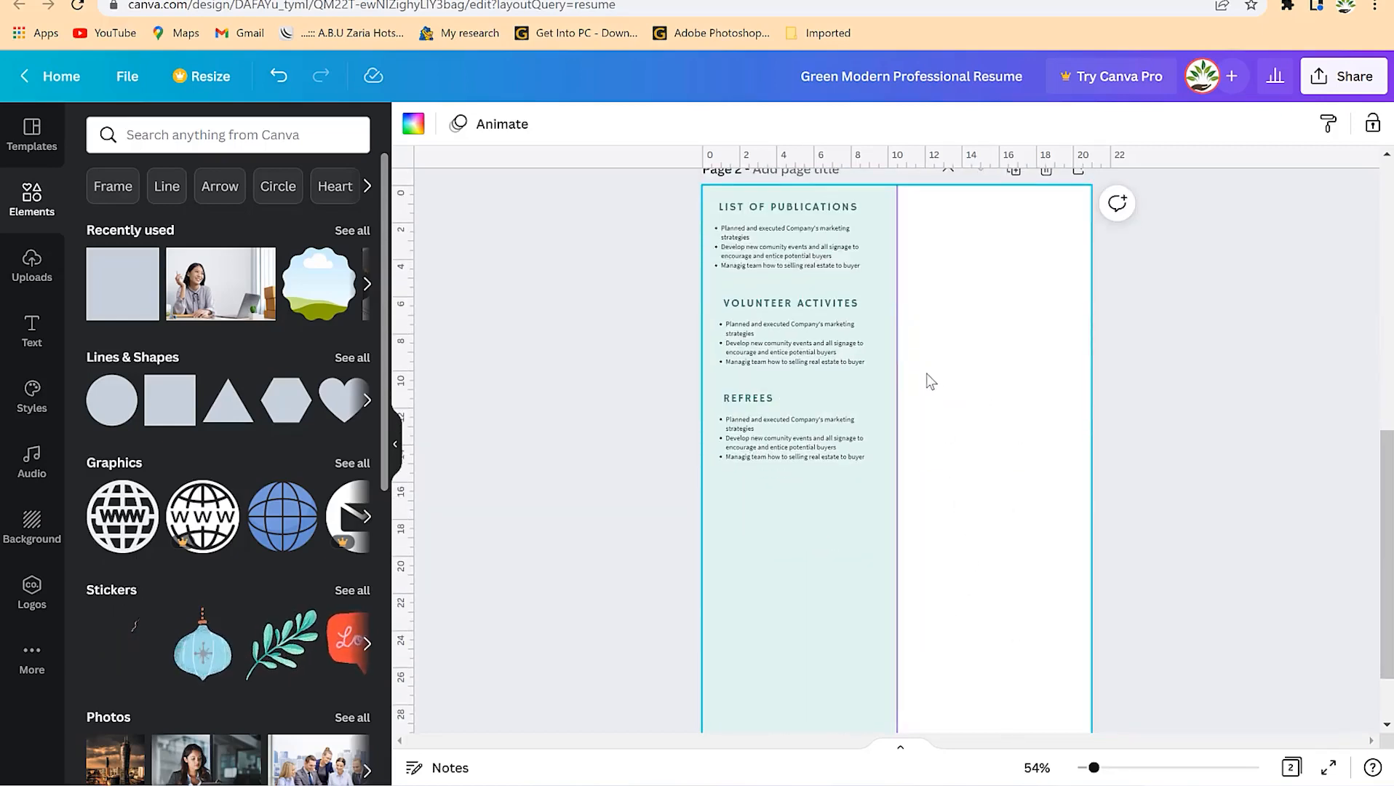
pyautogui.scroll(2, 938, 433)
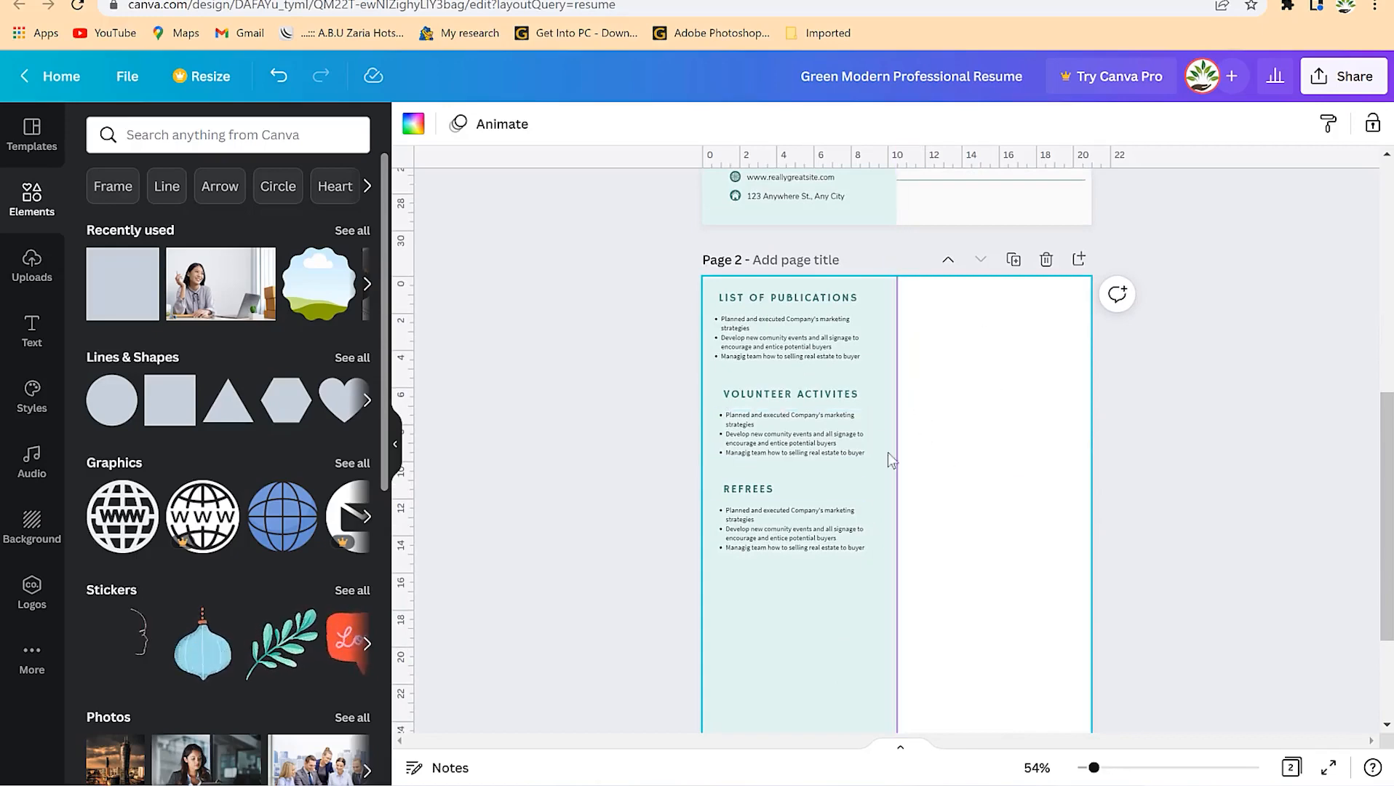
pyautogui.scroll(10, 909, 494)
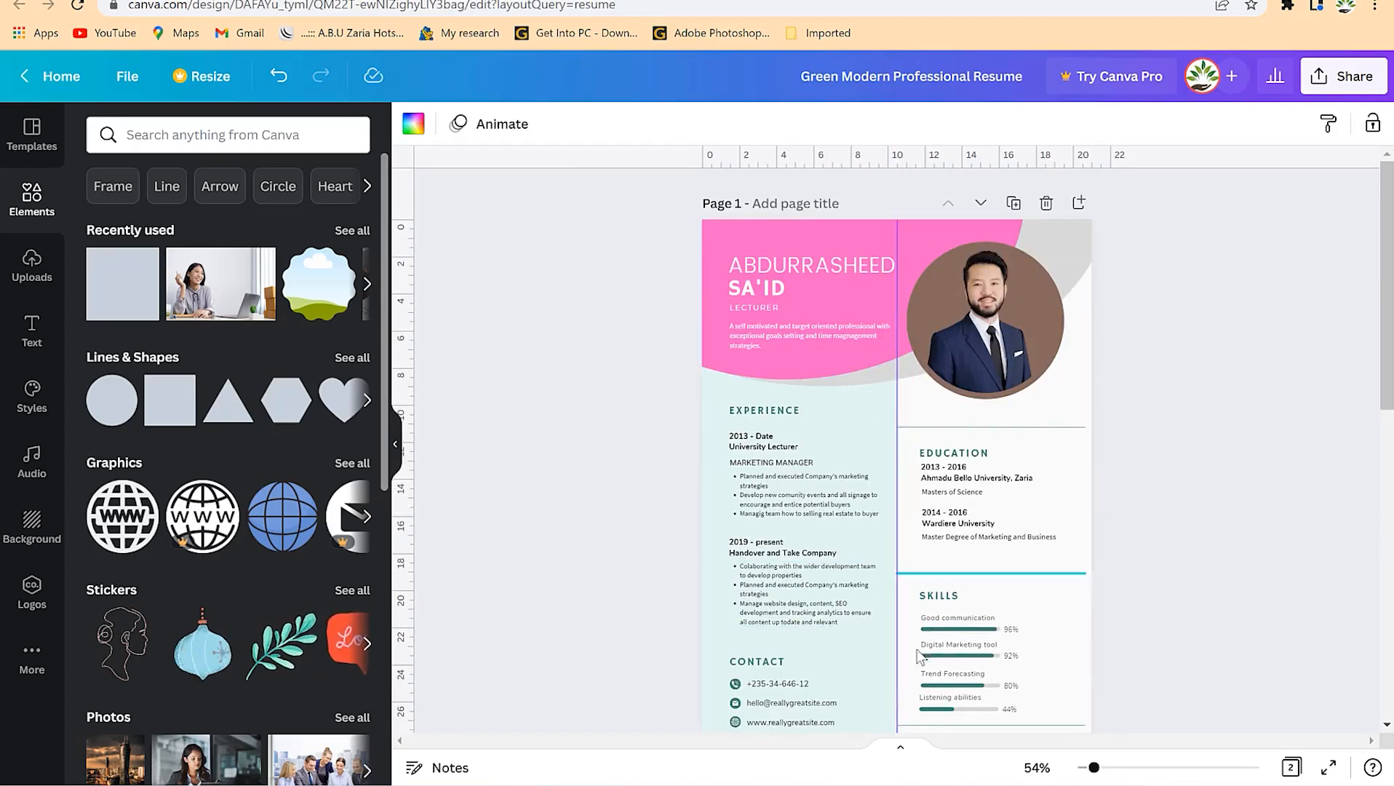
pyautogui.scroll(-10, 946, 589)
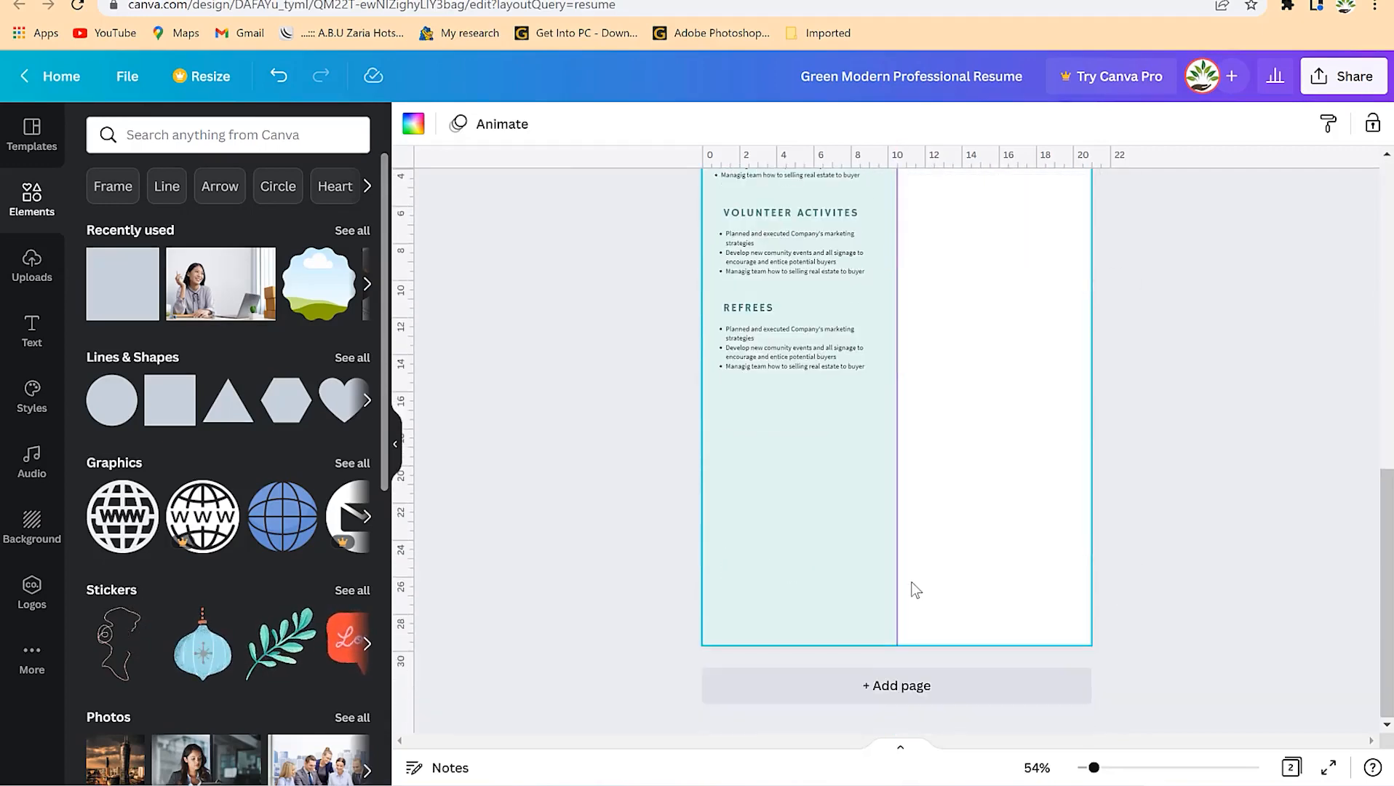
pyautogui.scroll(10, 915, 585)
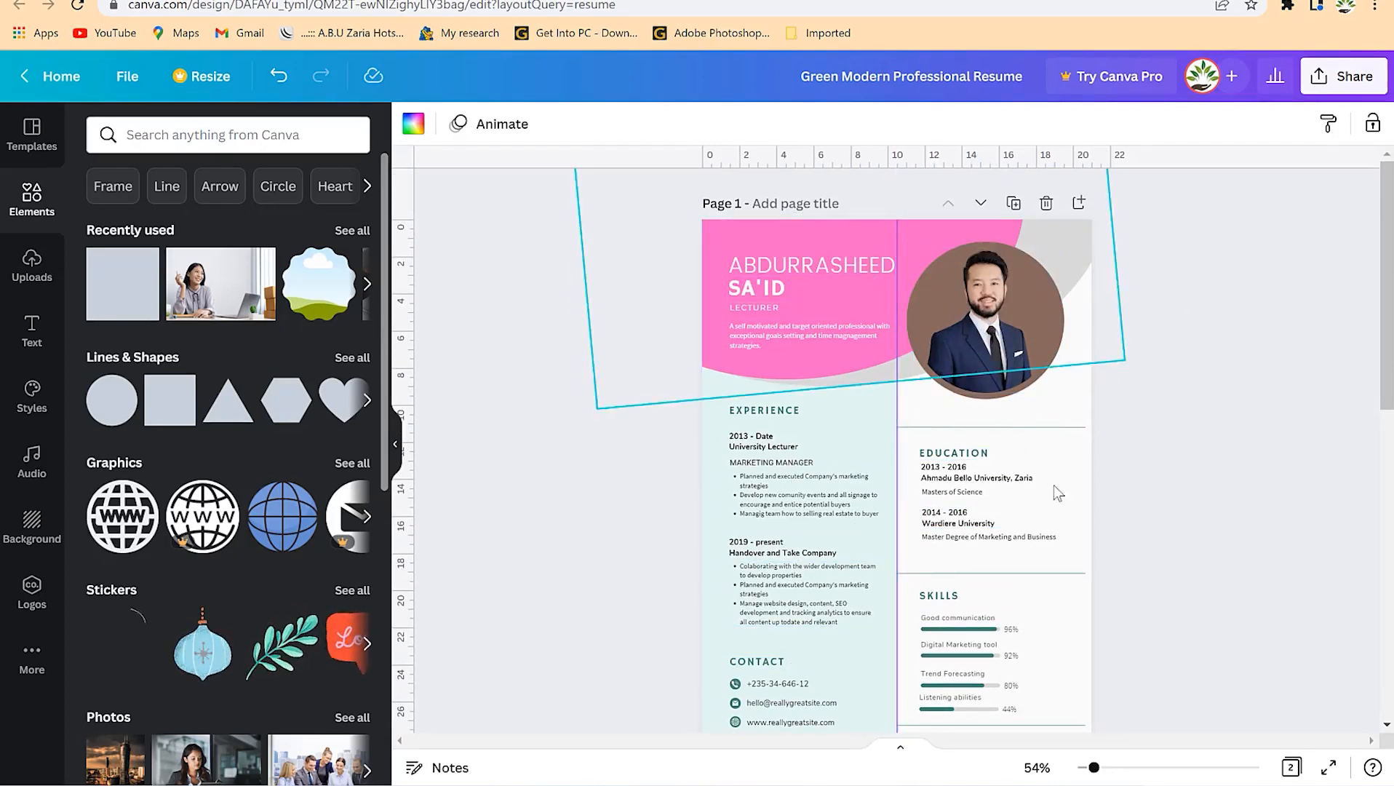
# - Open the resume's download settings and set the file type to PDF Print
pyautogui.click(1342, 80)
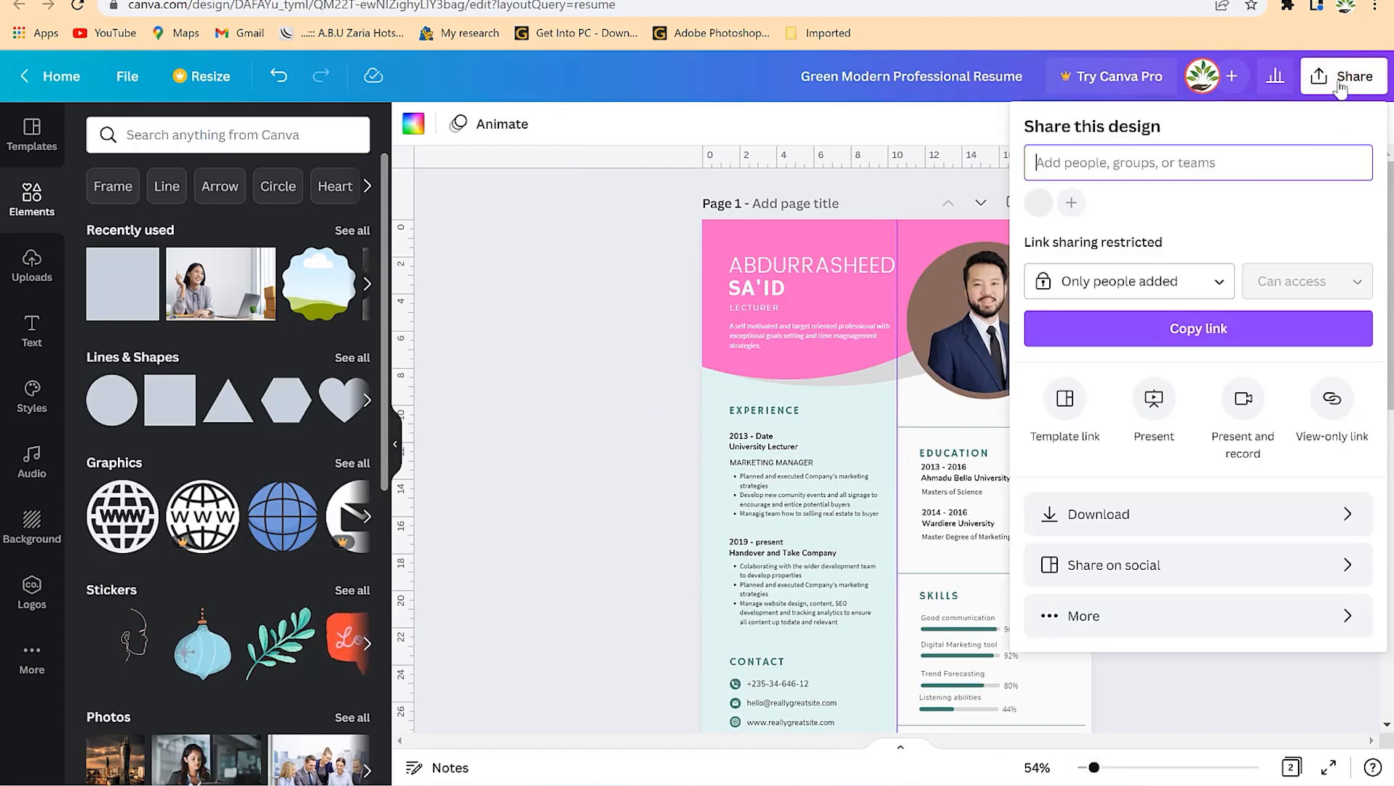
pyautogui.click(1166, 528)
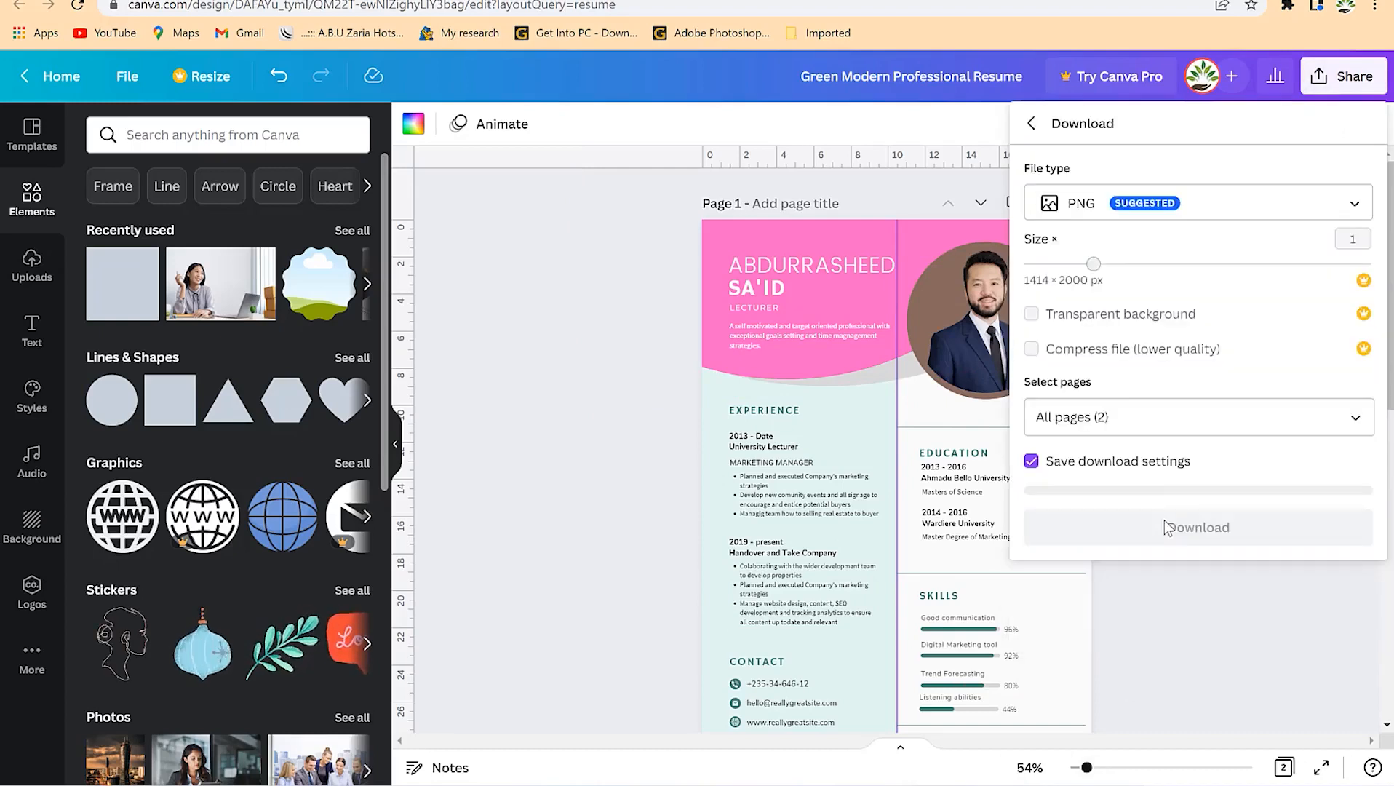
pyautogui.click(1207, 210)
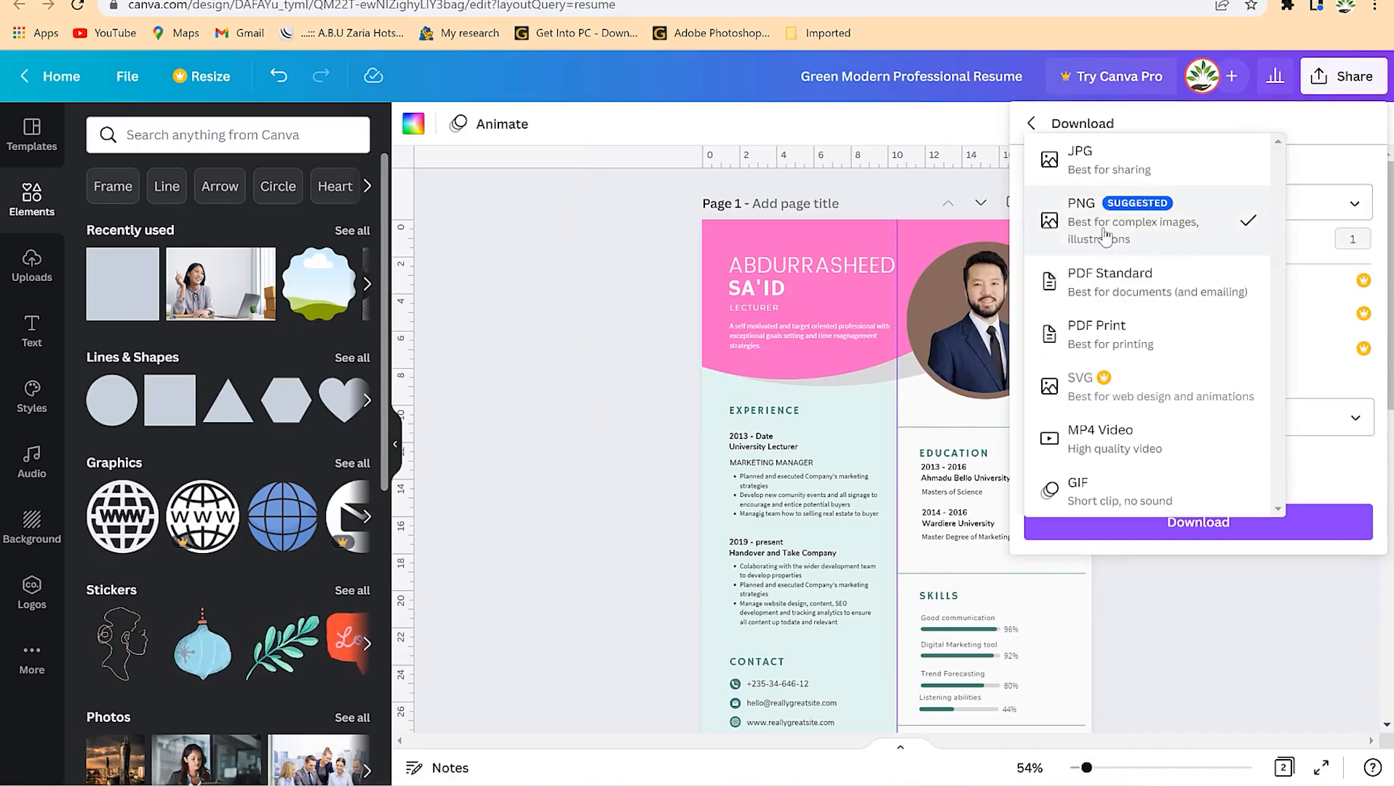
pyautogui.click(1094, 338)
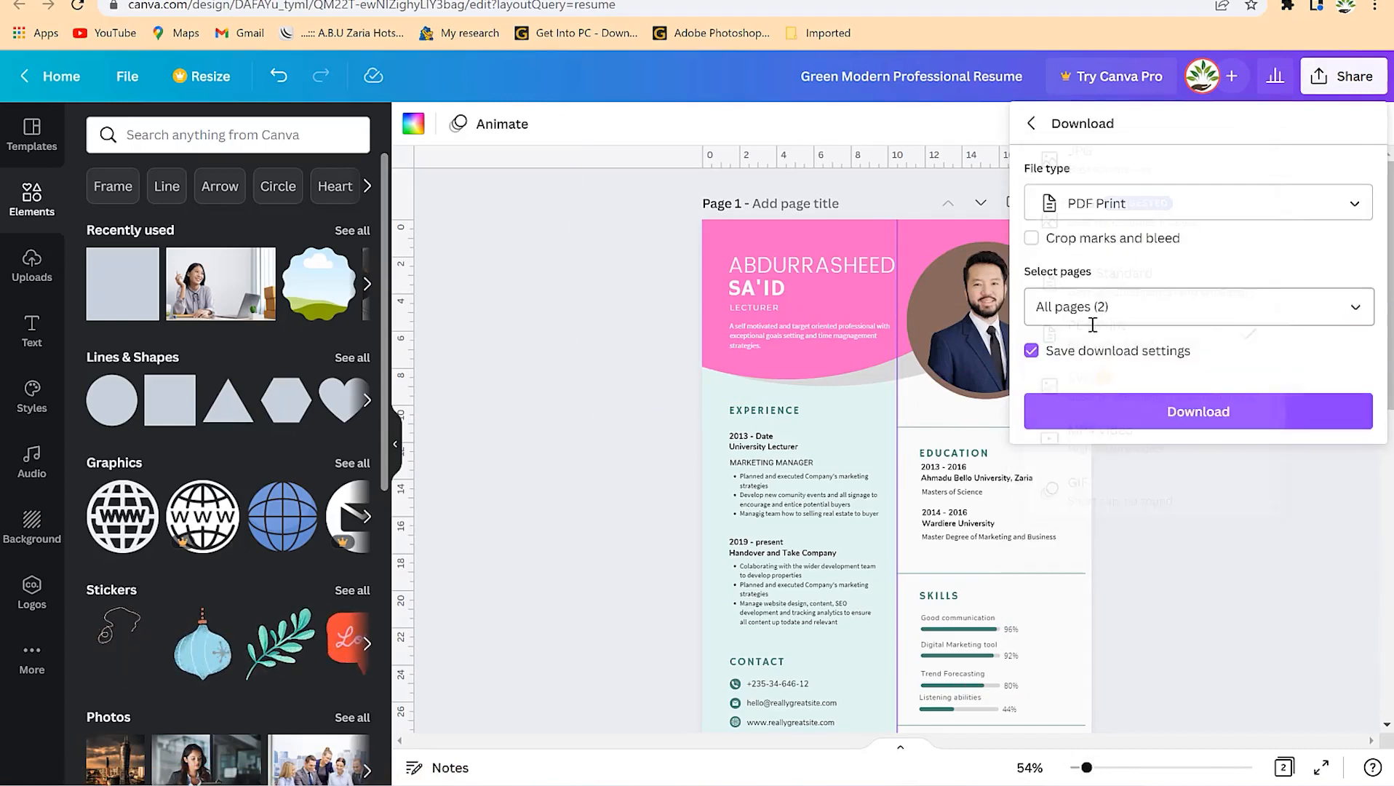
# - Keep all pages selected and download the resume as Green Modern Professional Resume.pdf into the Downloads\Documents folder
pyautogui.click(1201, 314)
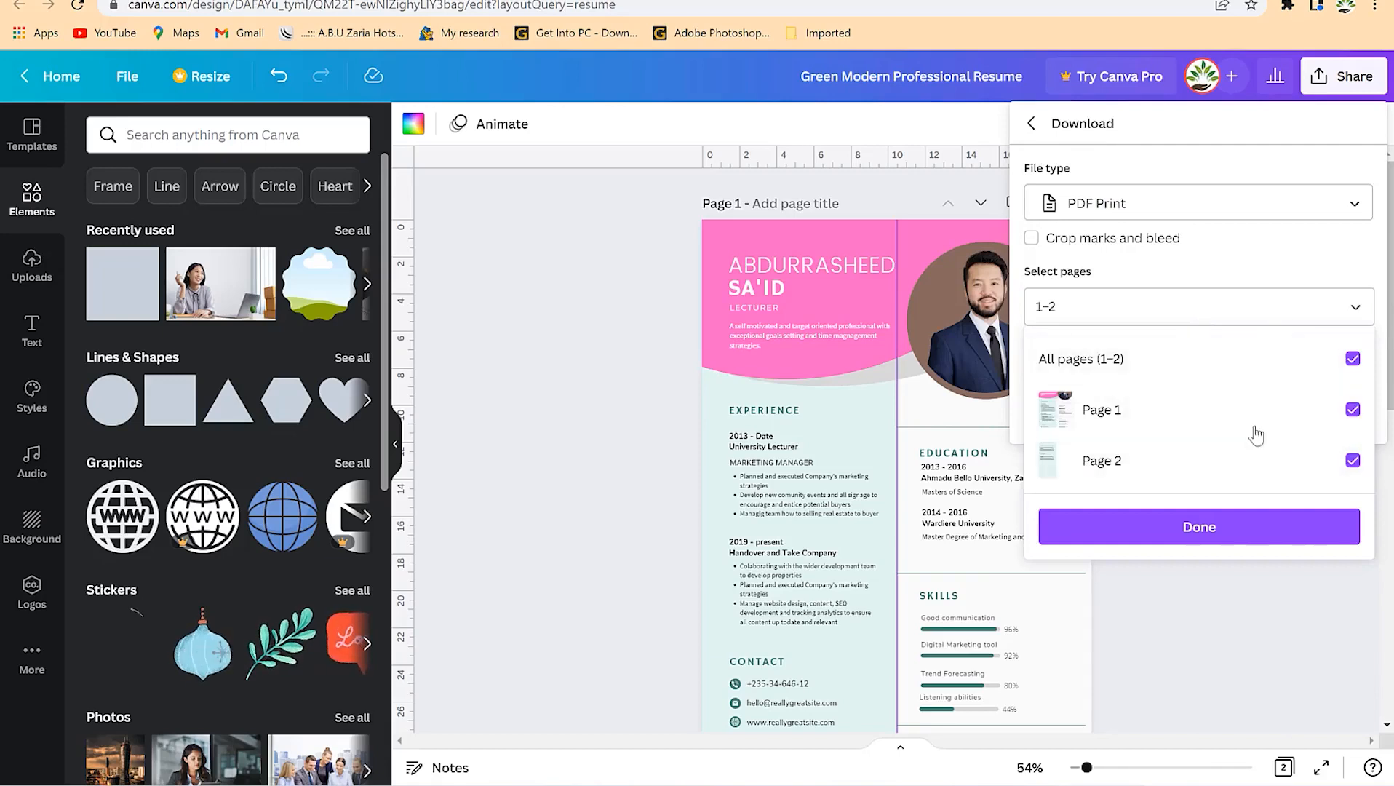
pyautogui.click(1251, 530)
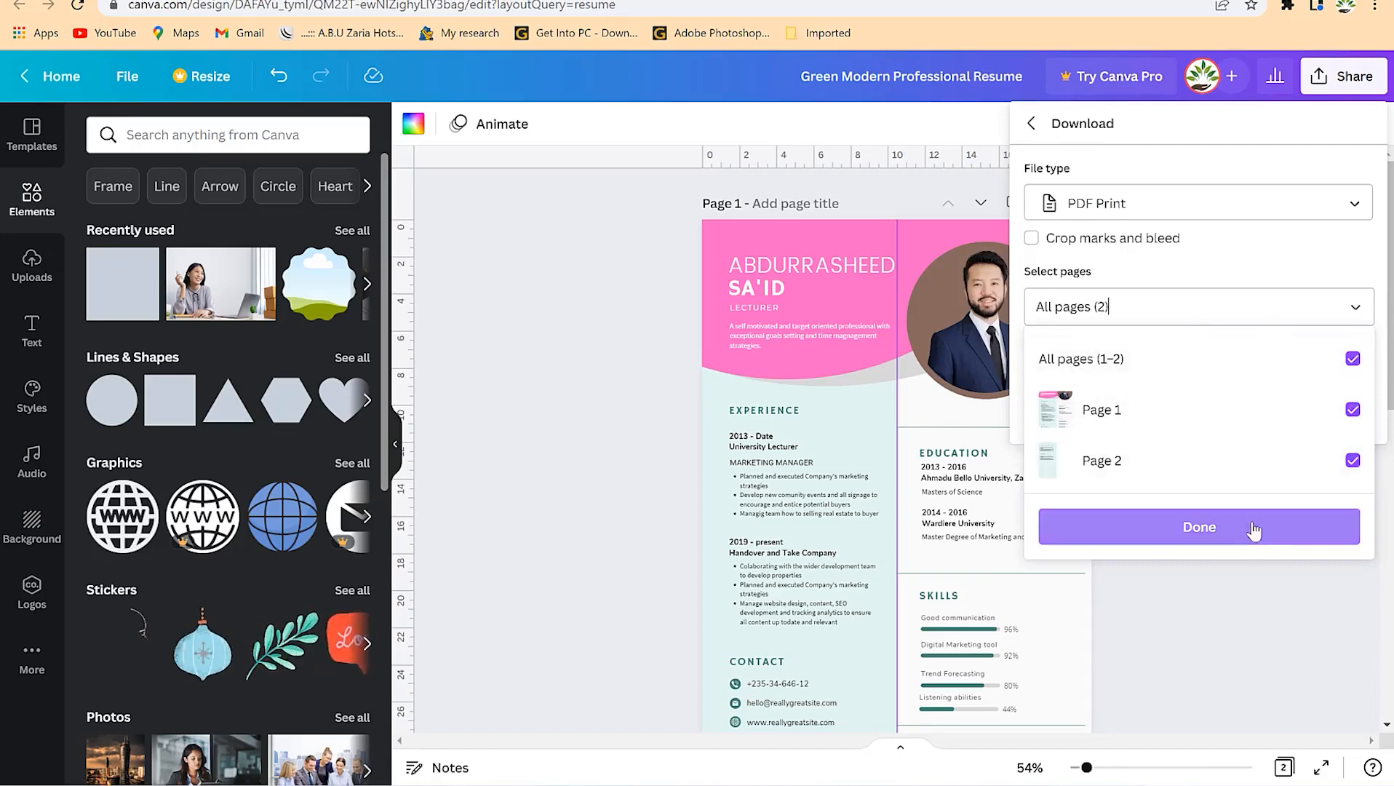
pyautogui.click(1211, 536)
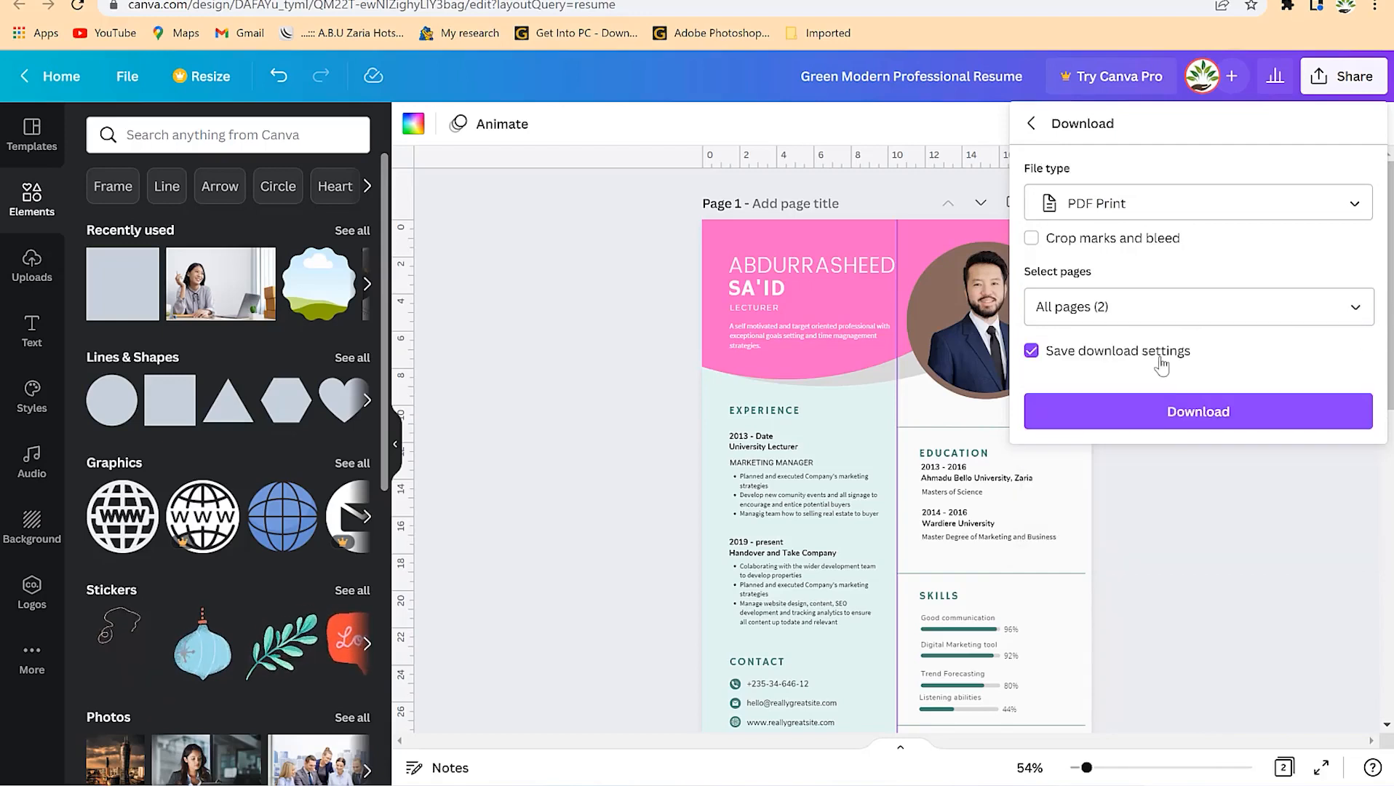
pyautogui.click(1219, 426)
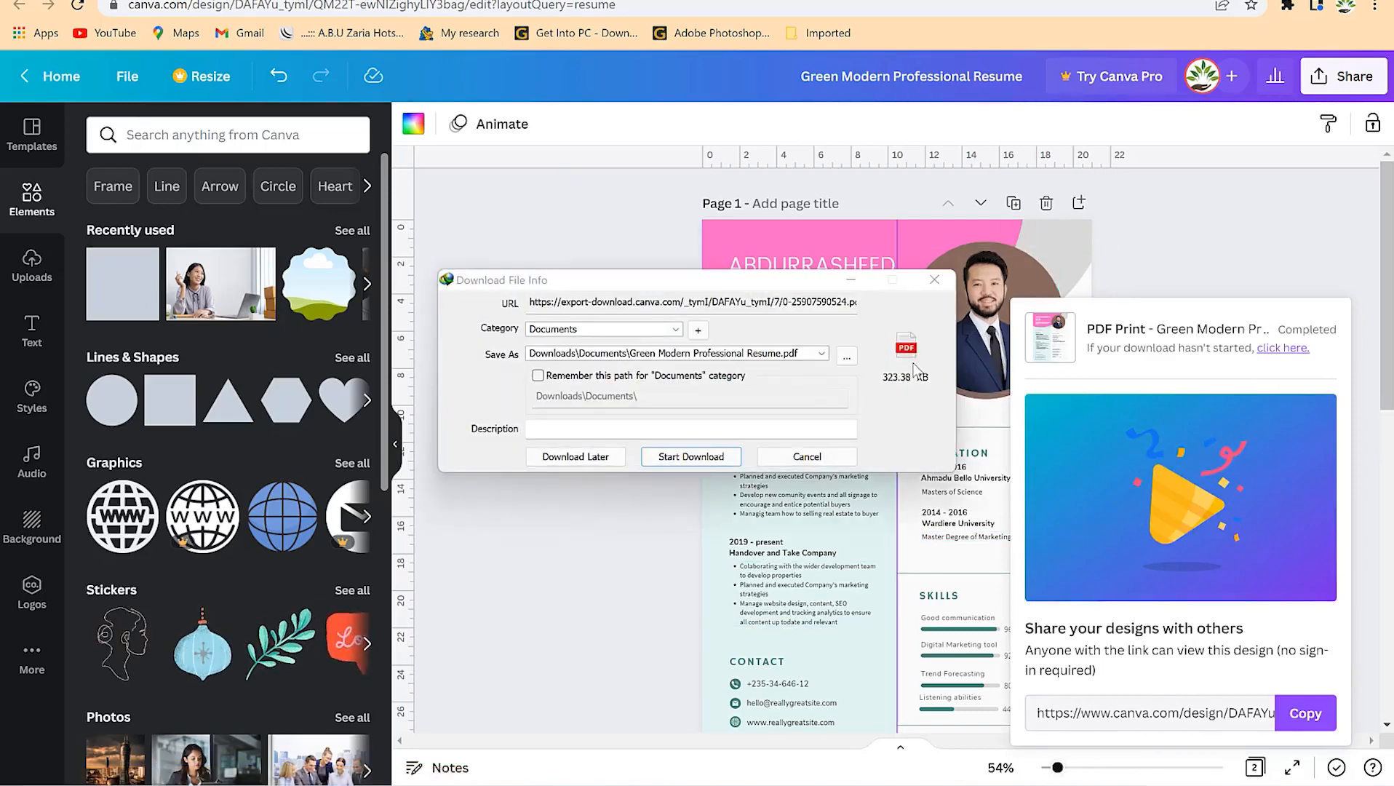
pyautogui.click(691, 457)
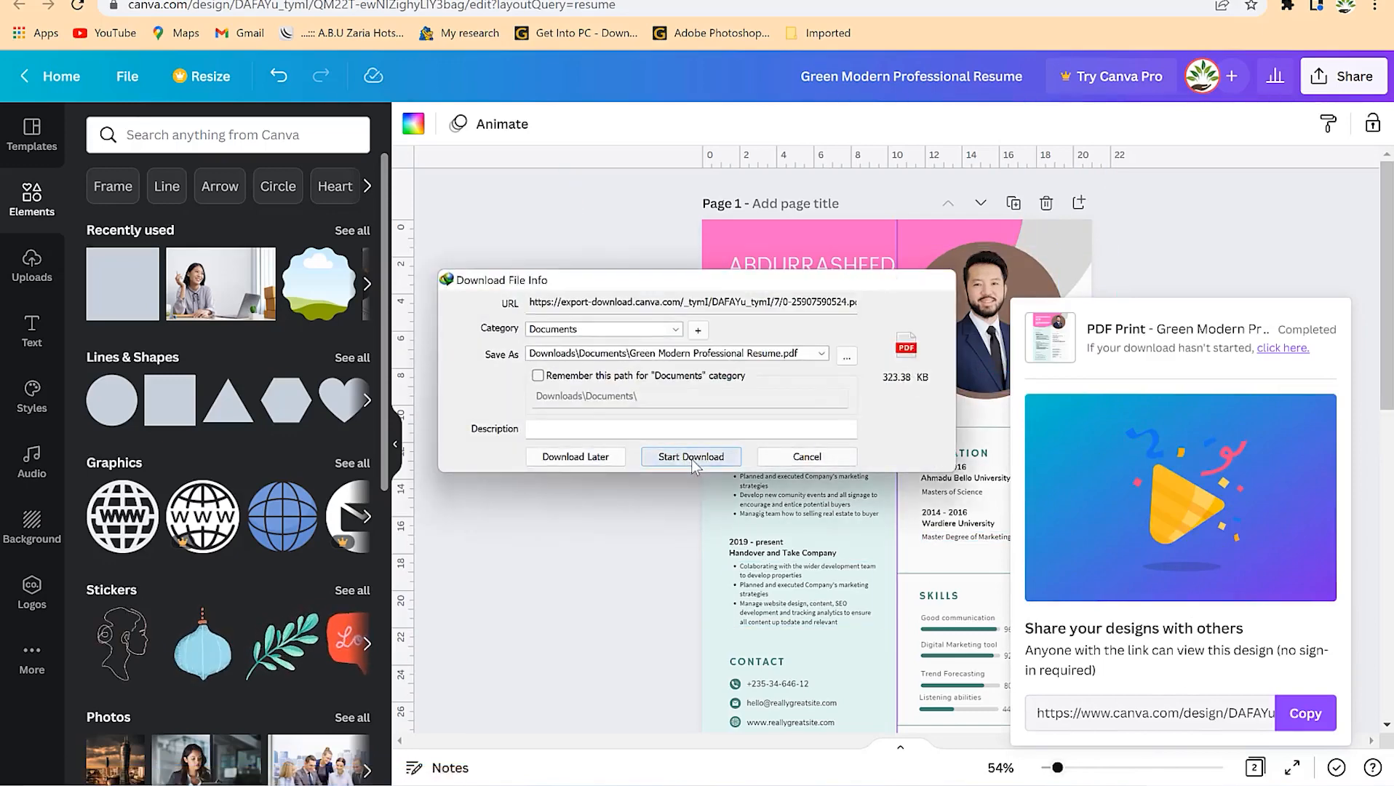
# - Open the downloaded Green Modern Professional Resume PDF from its folder and look through both pages
pyautogui.click(720, 434)
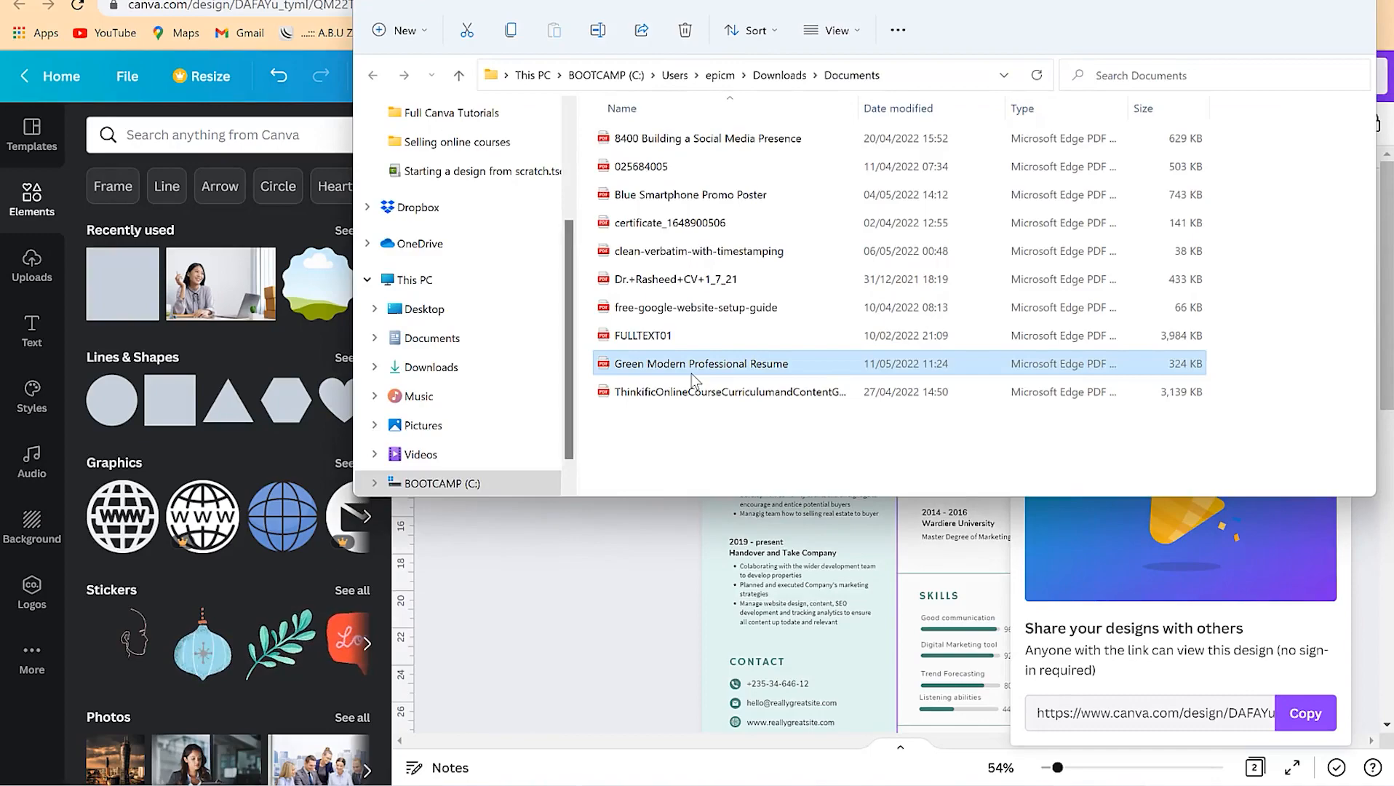
pyautogui.doubleClick(691, 374)
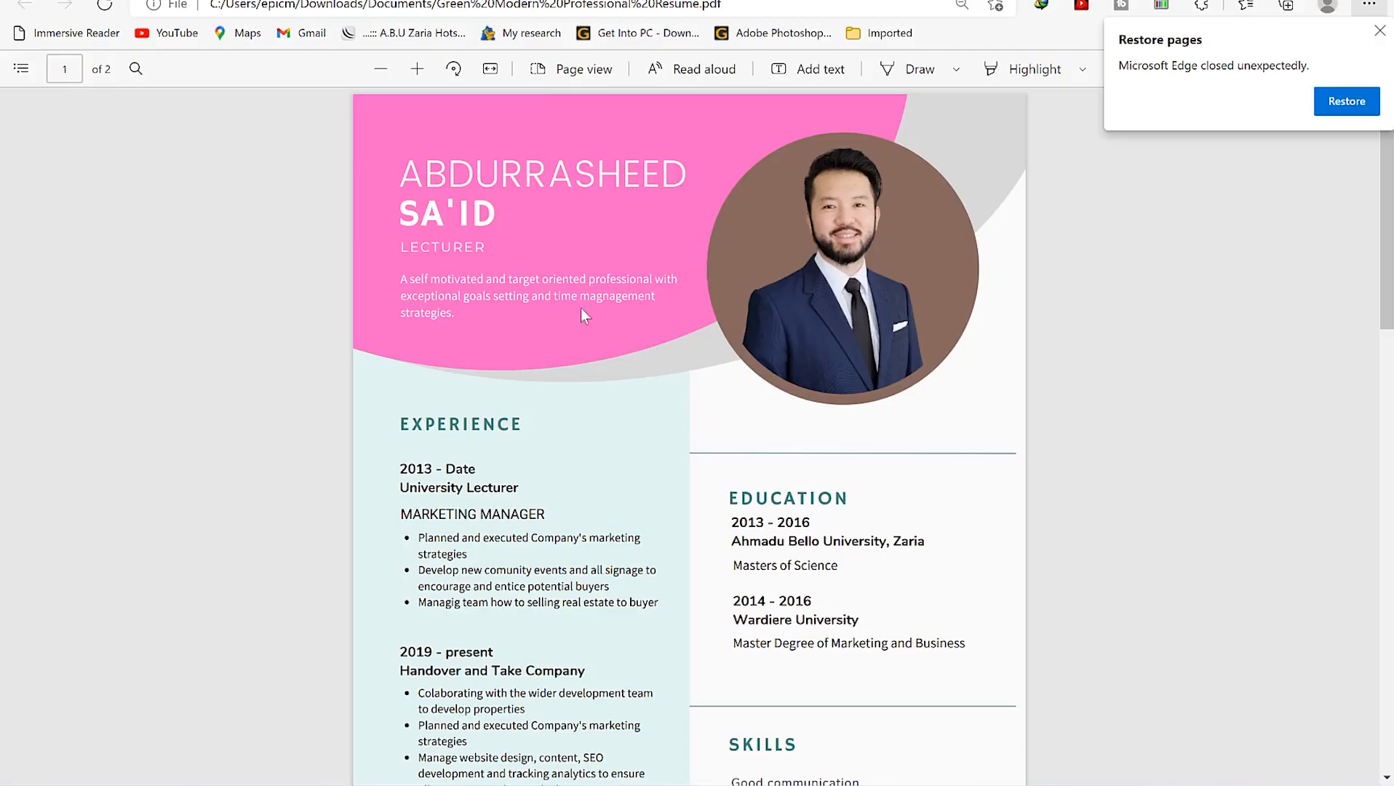
pyautogui.scroll(-15, 774, 458)
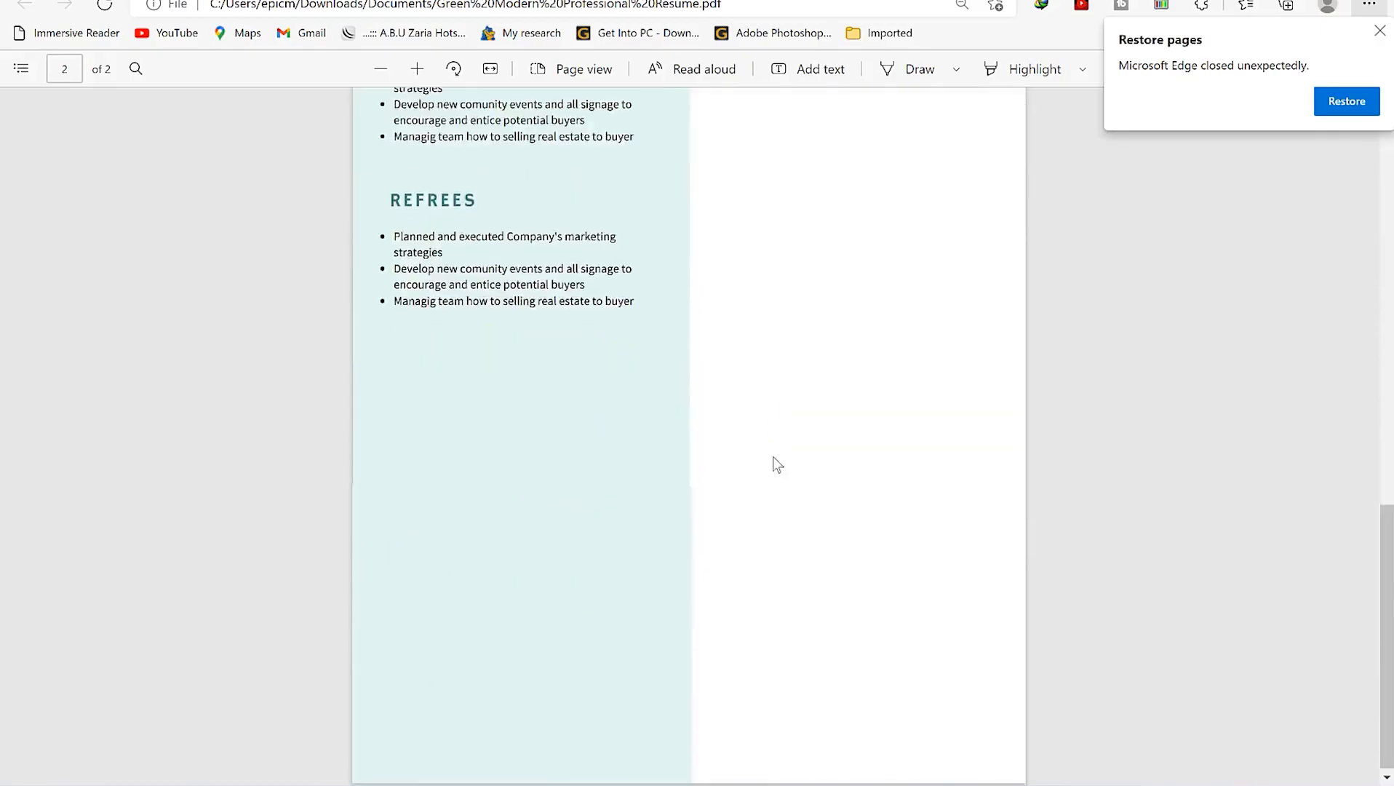
pyautogui.scroll(12, 772, 456)
pyautogui.scroll(3, 775, 445)
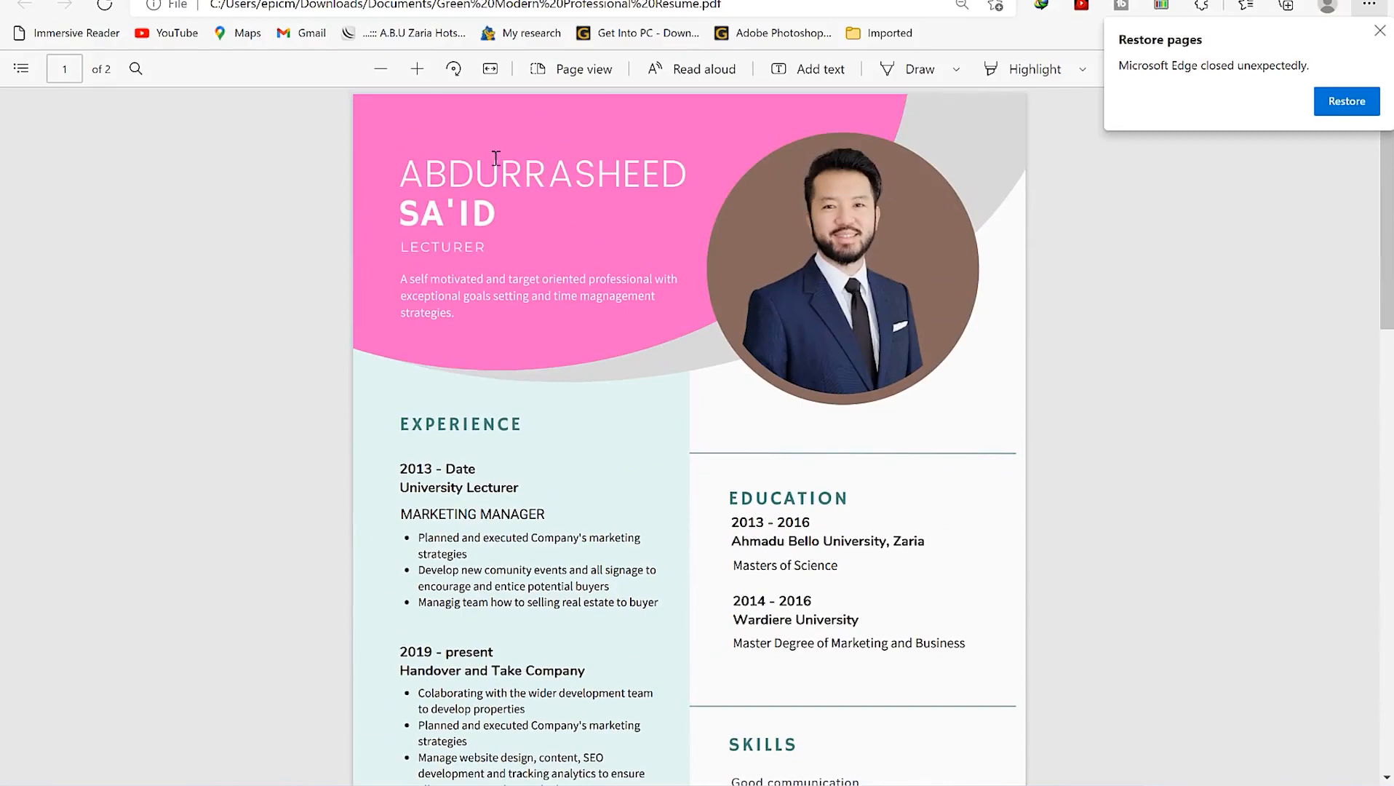